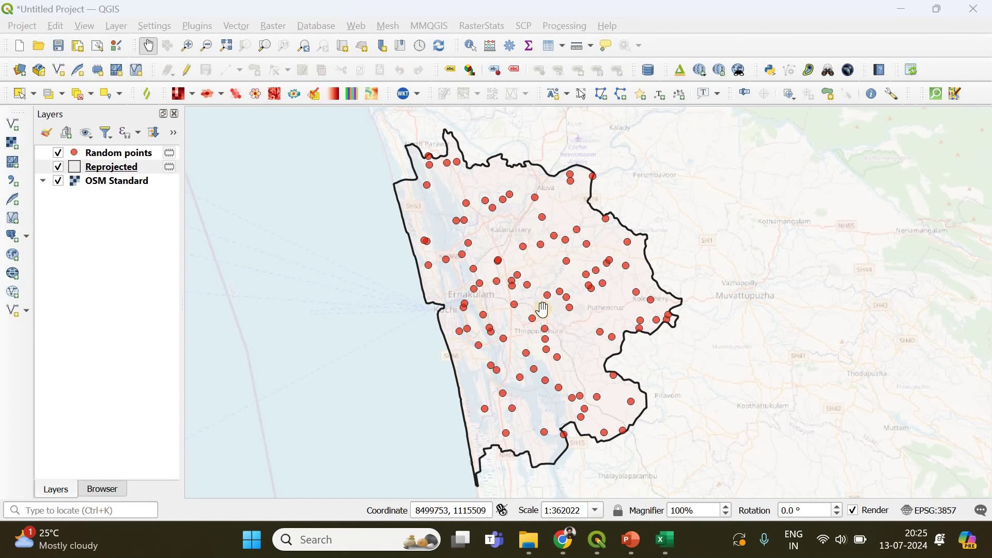
Examine the random points inside the boundary on the map, and their Long and Lat columns in the temp3-nodsses spreadsheet in Excel
{"action": "scroll", "coordinate": [514, 282], "scroll_direction": "up", "scroll_amount": 2}
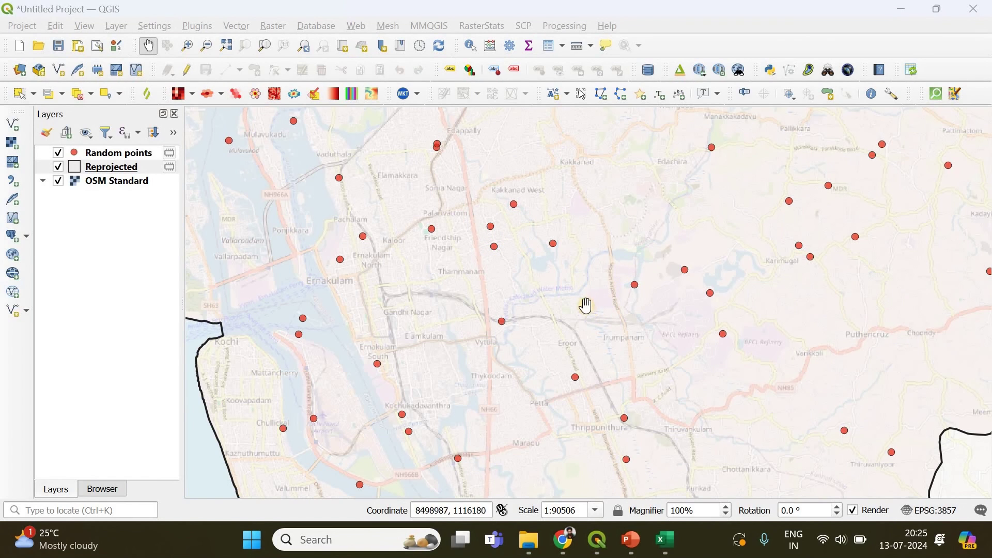
{"action": "scroll", "coordinate": [579, 306], "scroll_direction": "down", "scroll_amount": 2}
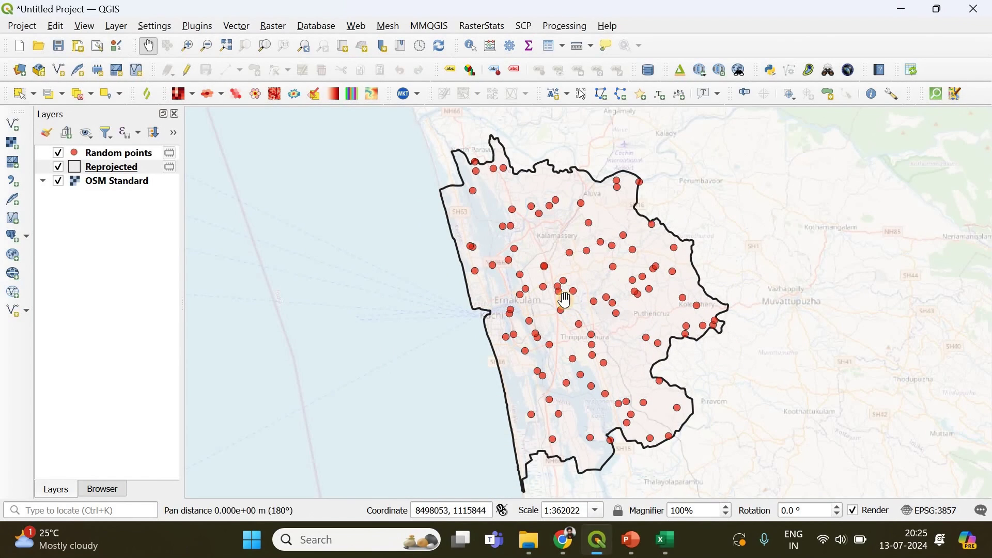
{"action": "left_click_drag", "start_coordinate": [567, 299], "coordinate": [559, 303]}
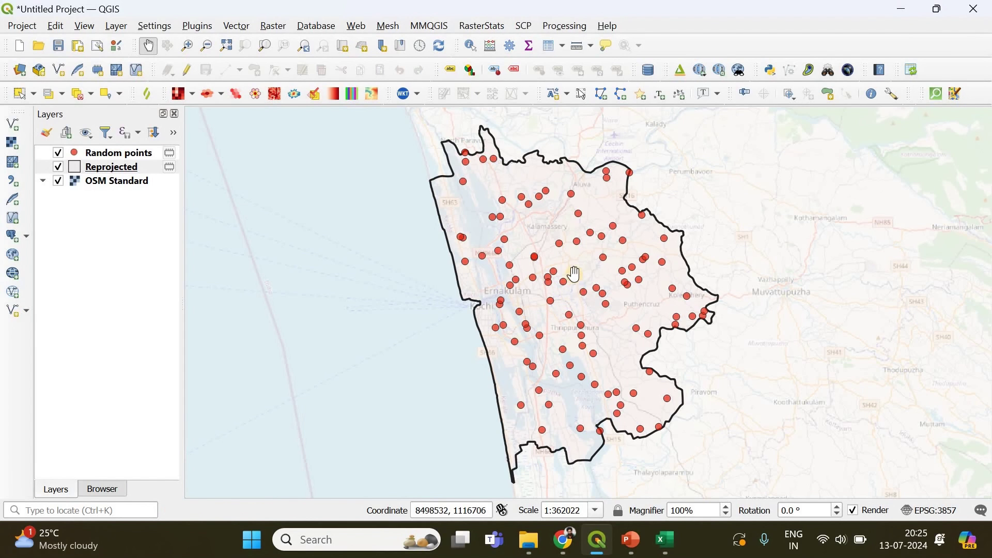
{"action": "scroll", "coordinate": [575, 274], "scroll_direction": "up", "scroll_amount": 1}
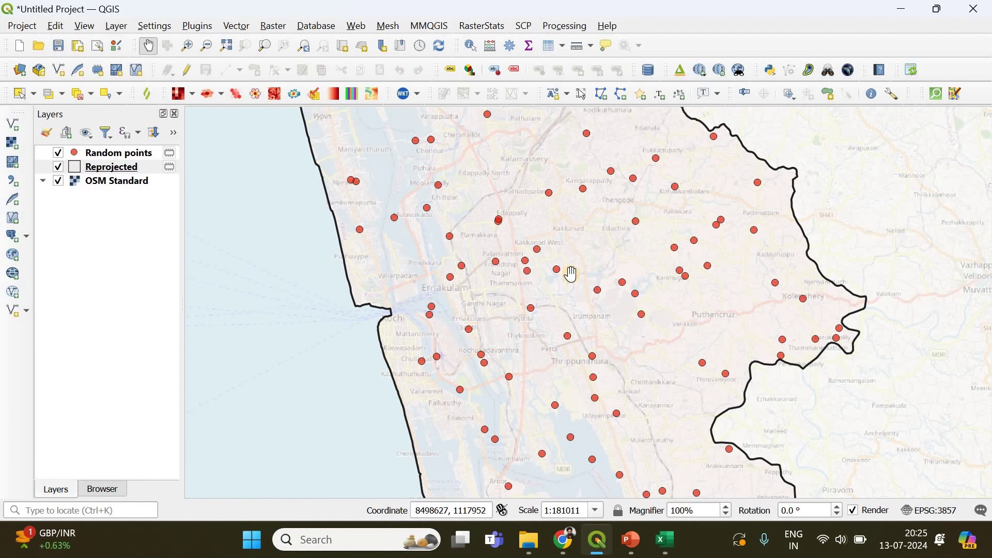
{"action": "scroll", "coordinate": [572, 274], "scroll_direction": "down", "scroll_amount": 1}
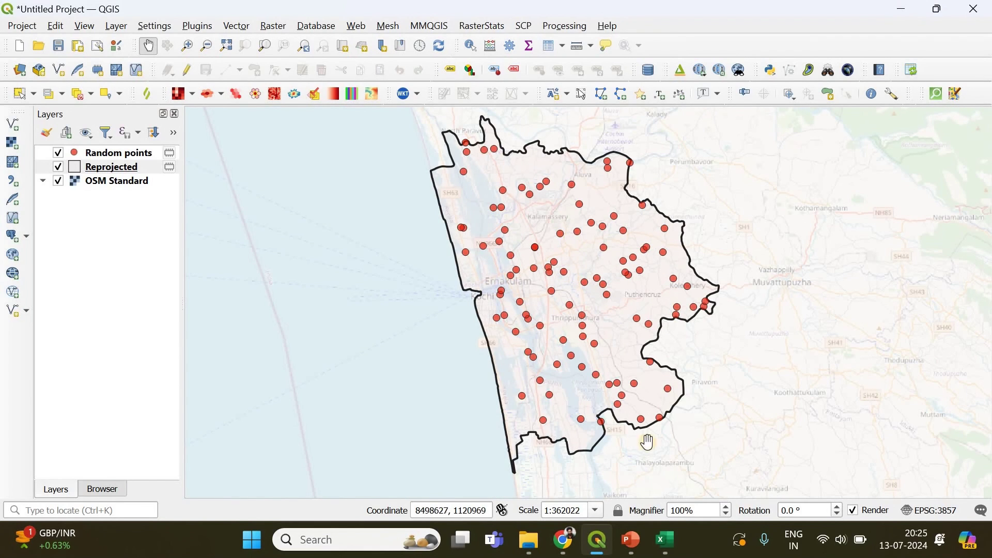
{"action": "left_click", "coordinate": [666, 540]}
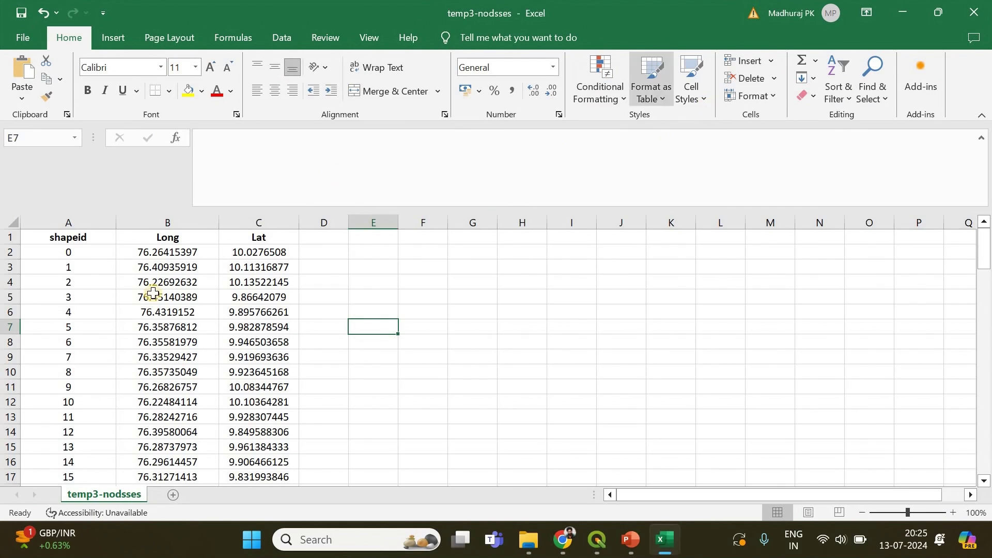
{"action": "left_click", "coordinate": [172, 282]}
{"action": "left_click", "coordinate": [169, 238]}
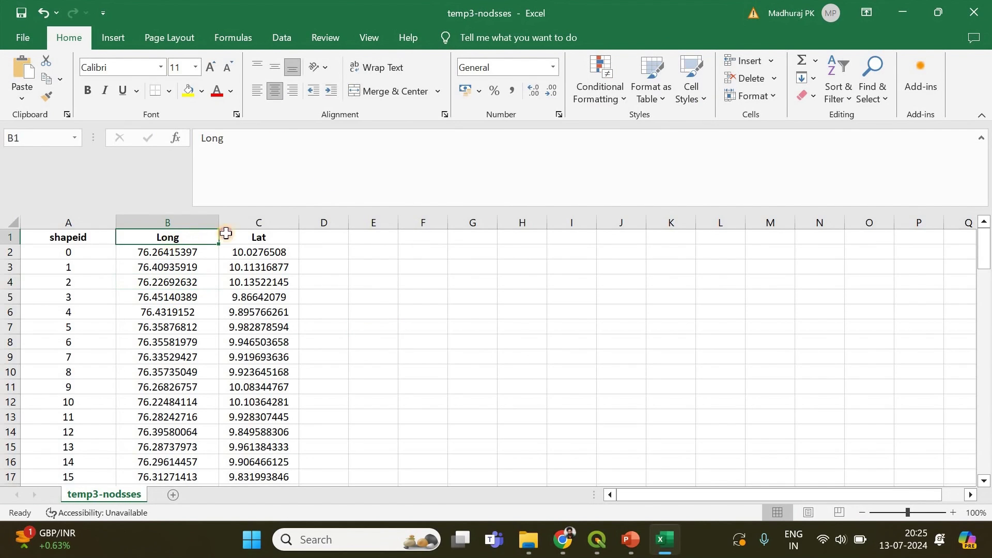
{"action": "left_click", "coordinate": [239, 234], "text": "shift"}
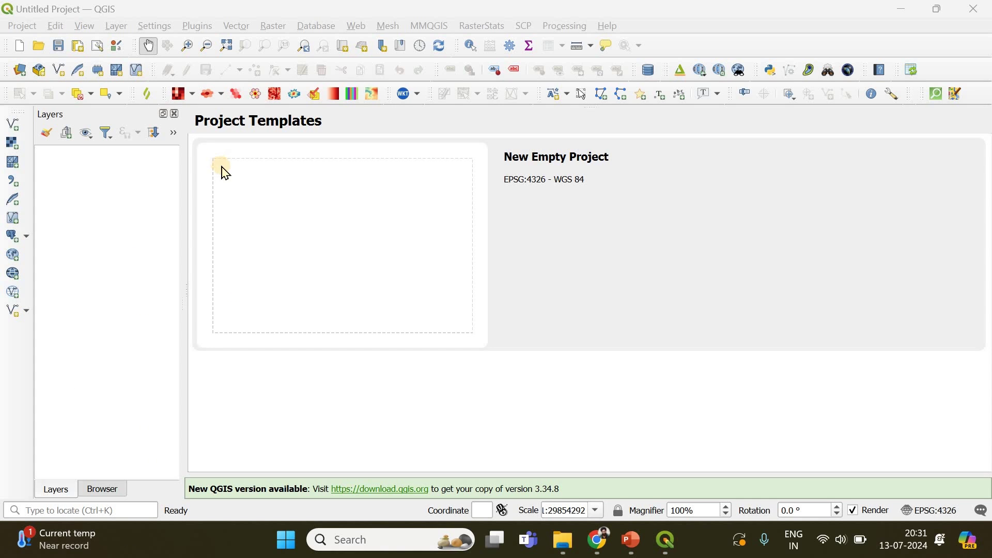
Create a new empty project in QGIS and look up the QuickMapServices plugin in the plugin manager with the search "Quickmap"
{"action": "double_click", "coordinate": [350, 199]}
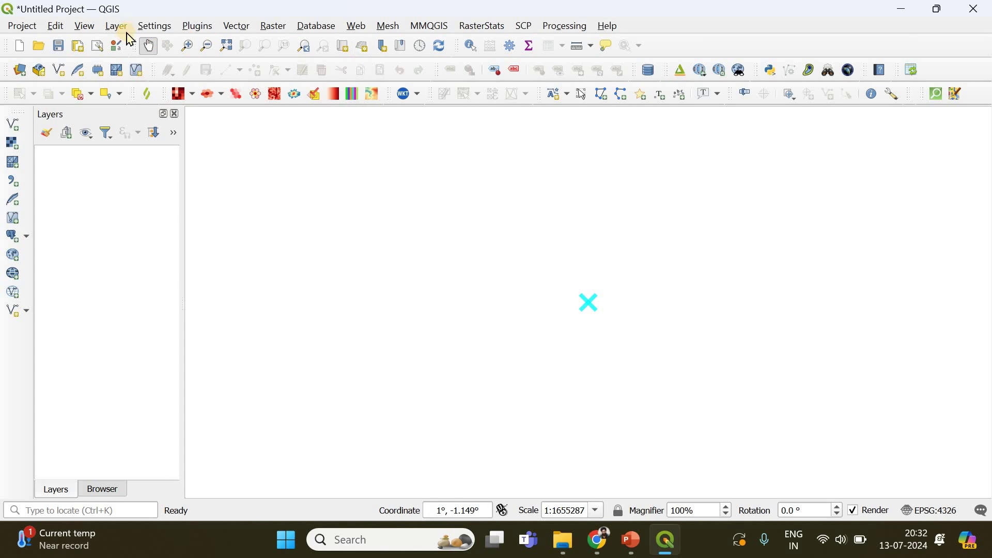
{"action": "left_click", "coordinate": [199, 26]}
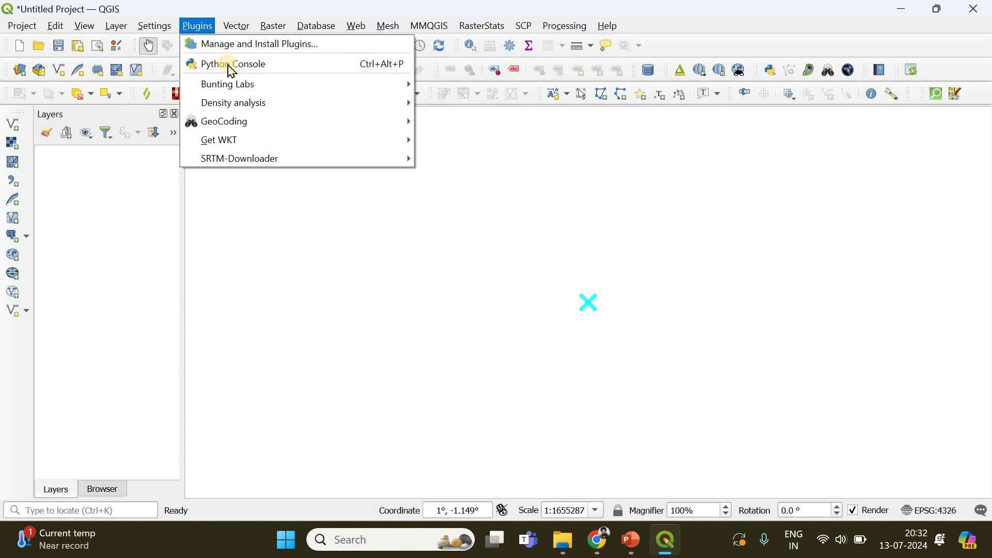
{"action": "left_click", "coordinate": [243, 47]}
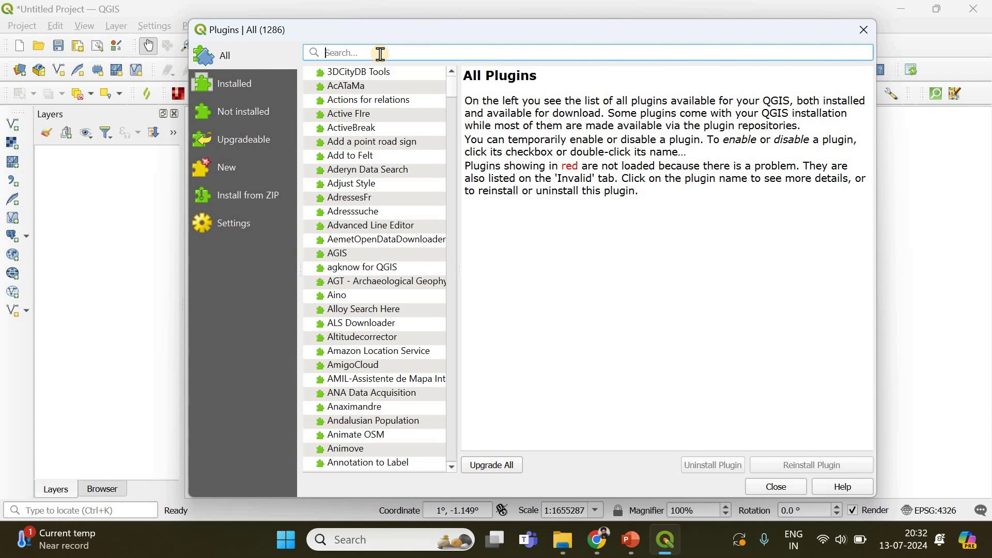
{"action": "type", "text": "Quickmap"}
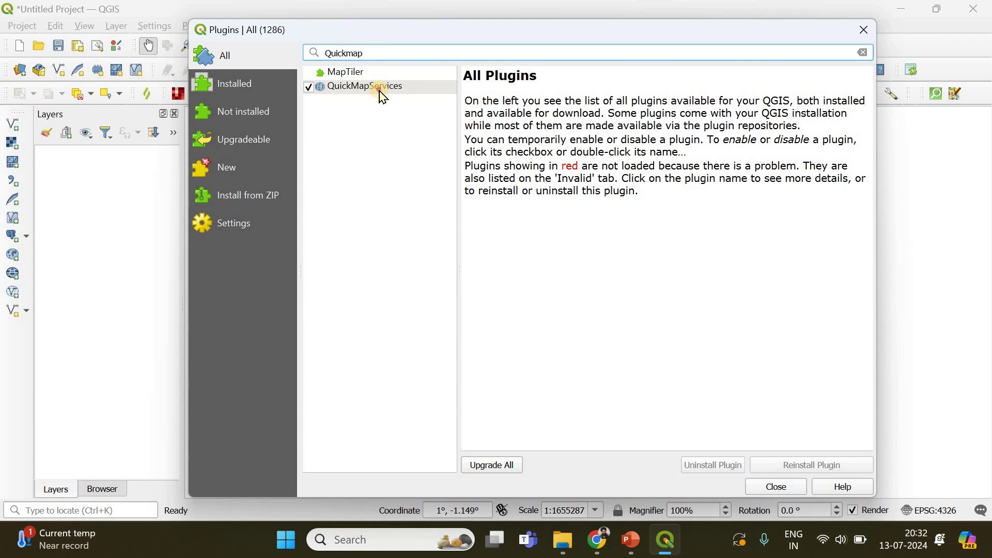
{"action": "left_click", "coordinate": [339, 92]}
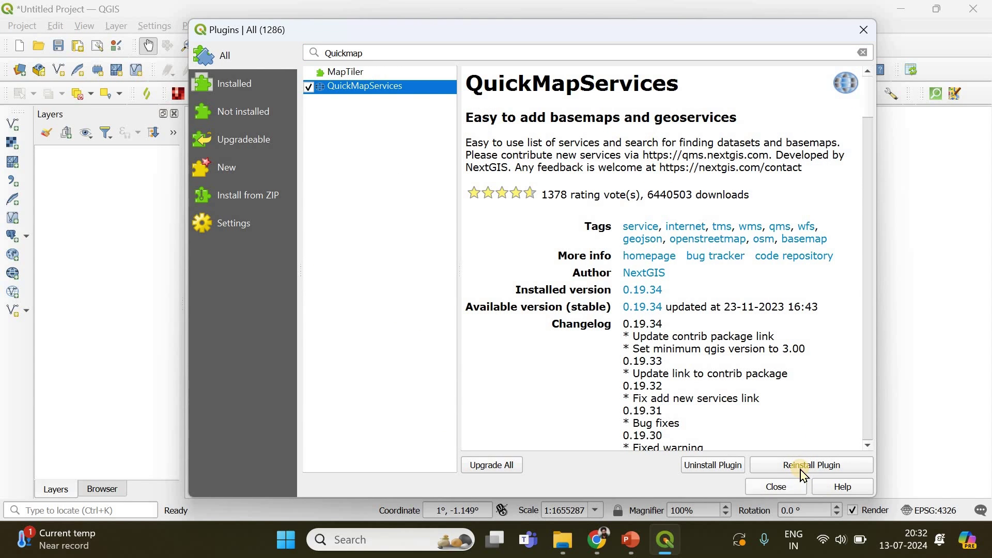
{"action": "left_click", "coordinate": [777, 488]}
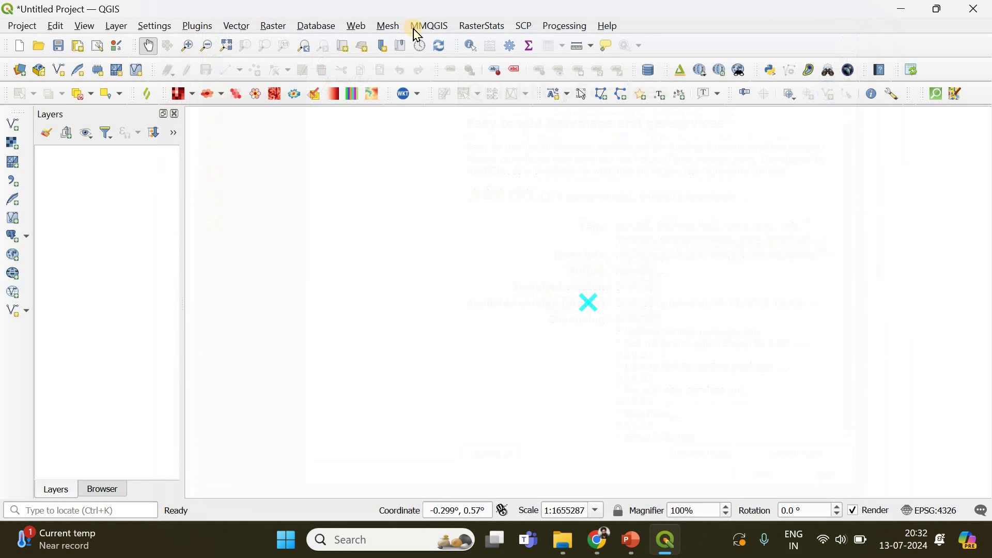
Add the OSM Standard basemap from QuickMapServices to the project
{"action": "left_click", "coordinate": [356, 30]}
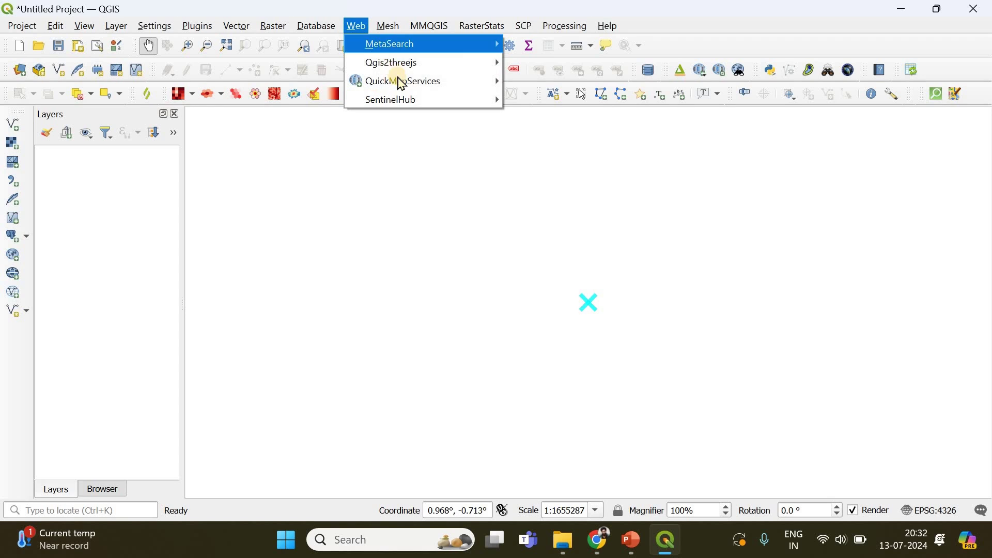
{"action": "mouse_move", "coordinate": [398, 82]}
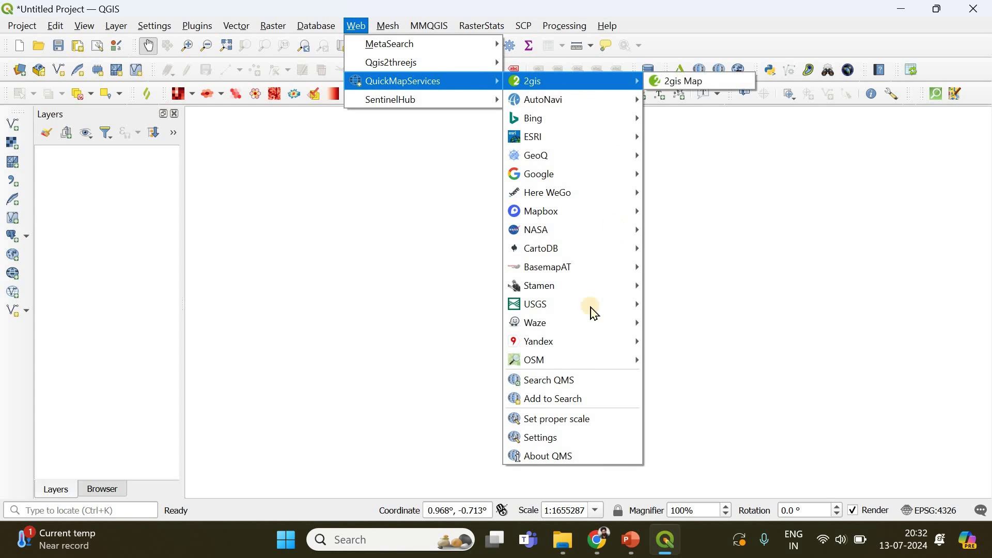
{"action": "mouse_move", "coordinate": [570, 367]}
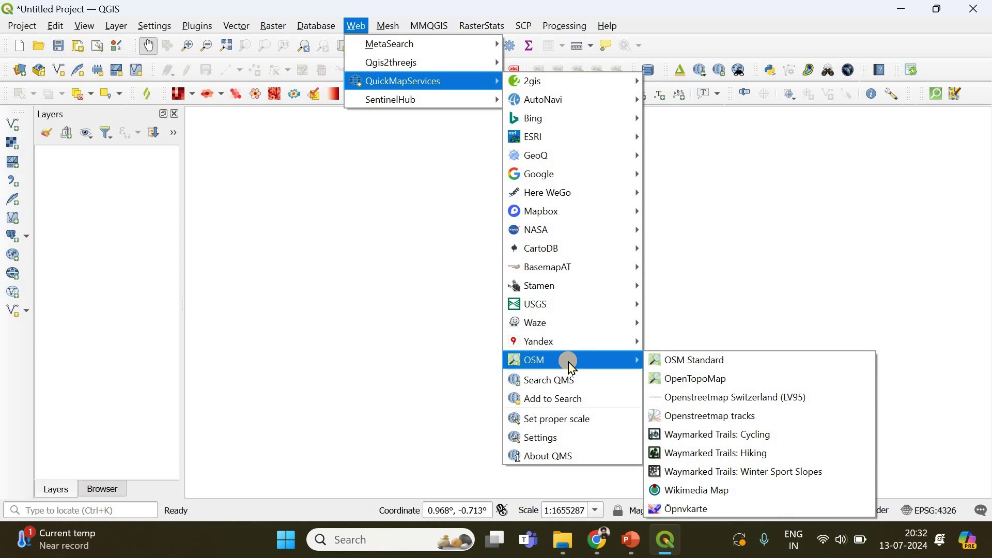
{"action": "left_click", "coordinate": [702, 362]}
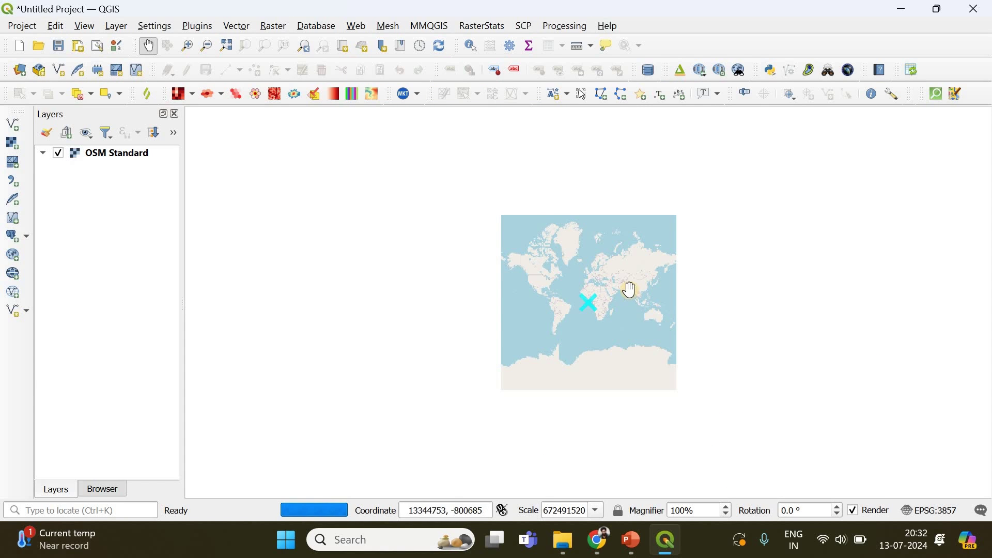
Load Study Area Polygon.gpkg from the Random Points folder into the project as a layer above the basemap
{"action": "scroll", "coordinate": [659, 321], "scroll_direction": "up", "scroll_amount": 1}
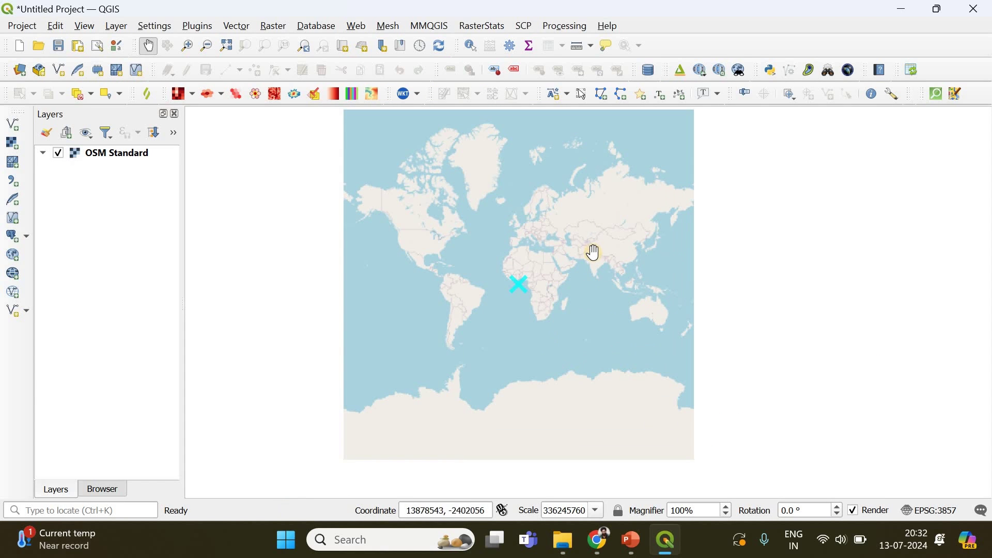
{"action": "scroll", "coordinate": [593, 250], "scroll_direction": "up", "scroll_amount": 1}
{"action": "scroll", "coordinate": [572, 332], "scroll_direction": "up", "scroll_amount": 2}
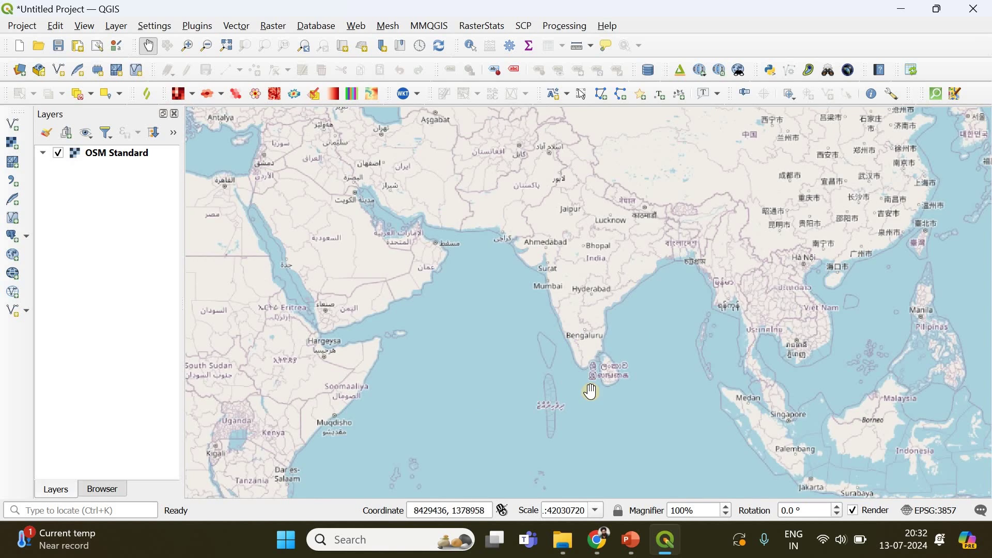
{"action": "scroll", "coordinate": [589, 391], "scroll_direction": "up", "scroll_amount": 1}
{"action": "left_click_drag", "start_coordinate": [588, 363], "coordinate": [588, 333]}
{"action": "scroll", "coordinate": [588, 333], "scroll_direction": "up", "scroll_amount": 1}
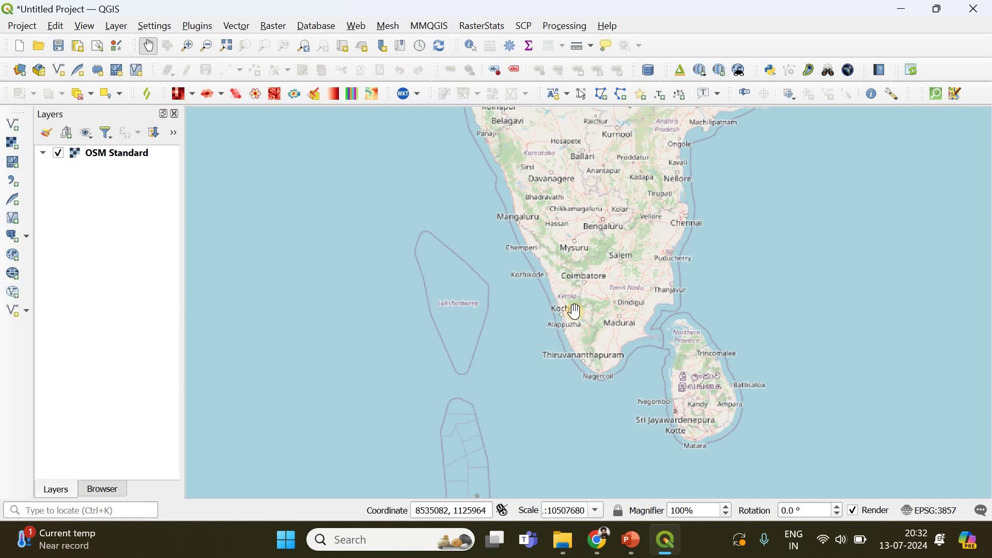
{"action": "left_click", "coordinate": [564, 540]}
{"action": "left_click", "coordinate": [595, 182]}
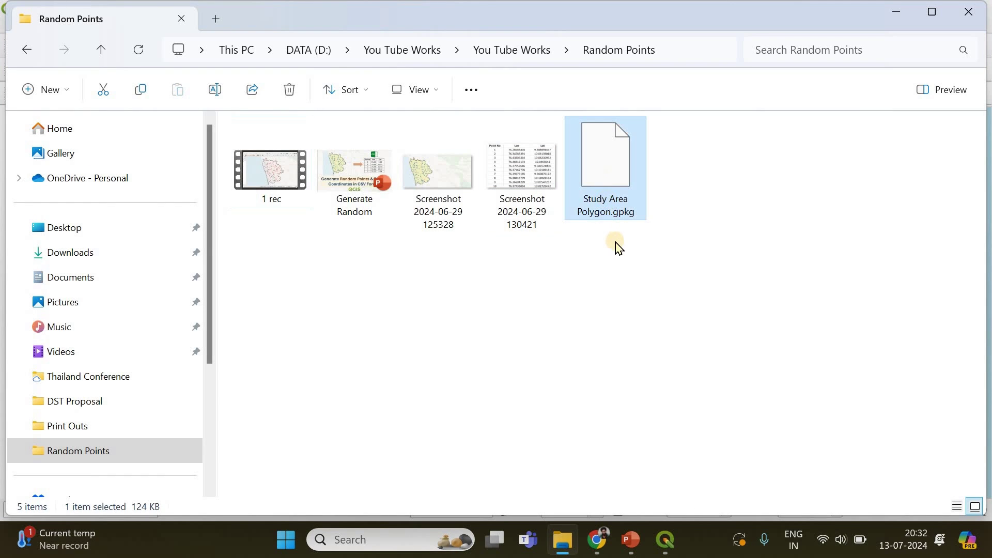
{"action": "left_click_drag", "start_coordinate": [848, 8], "coordinate": [492, 67]}
{"action": "left_click_drag", "start_coordinate": [619, 159], "coordinate": [560, 155]}
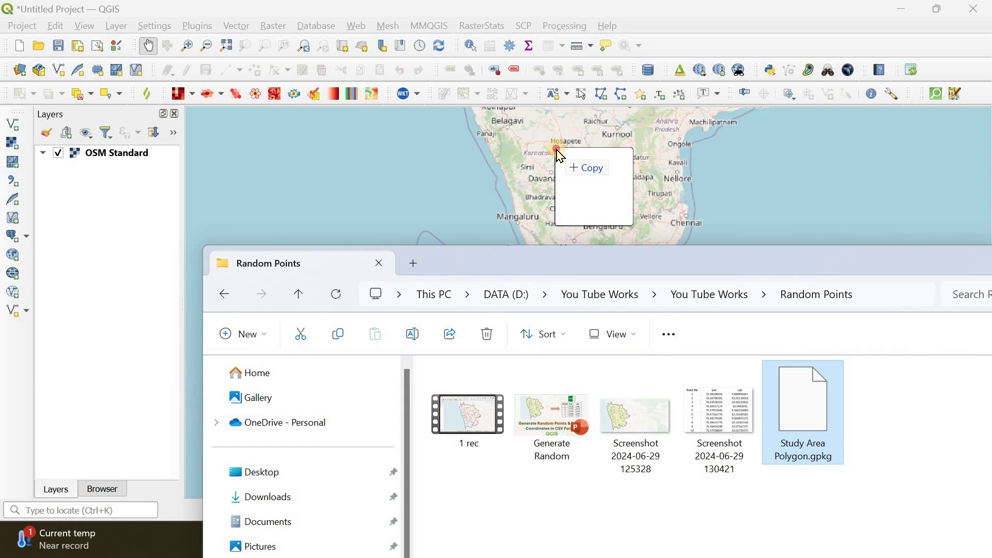
{"action": "left_click_drag", "start_coordinate": [560, 155], "coordinate": [560, 155]}
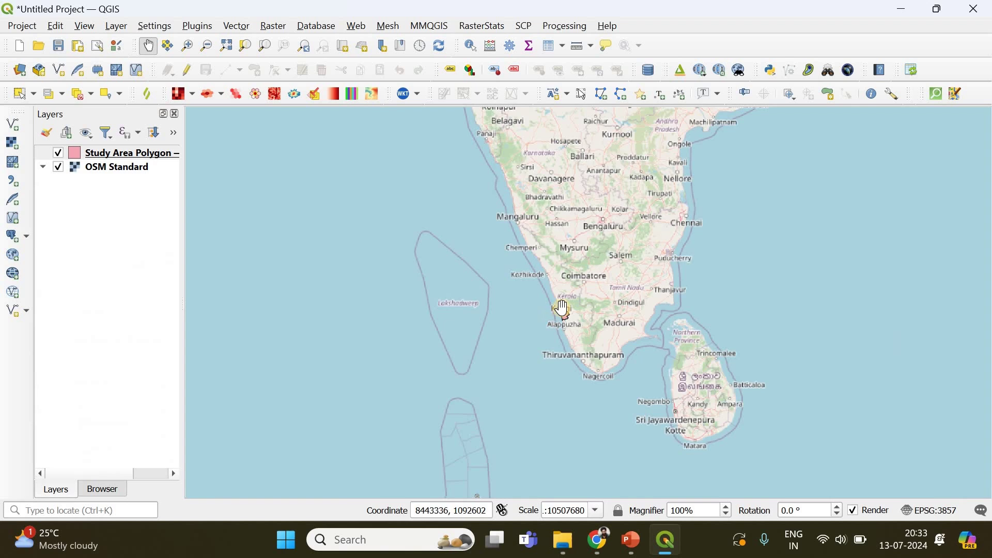
Make the simple fill color of the Study Area Polygon layer fully transparent in its symbology
{"action": "scroll", "coordinate": [589, 299], "scroll_direction": "up", "scroll_amount": 3}
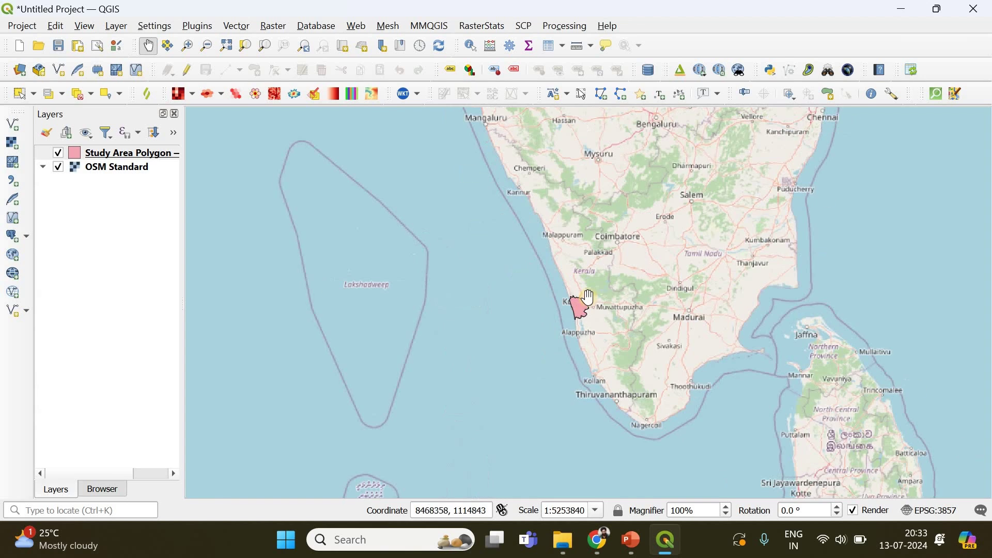
{"action": "scroll", "coordinate": [574, 306], "scroll_direction": "up", "scroll_amount": 3}
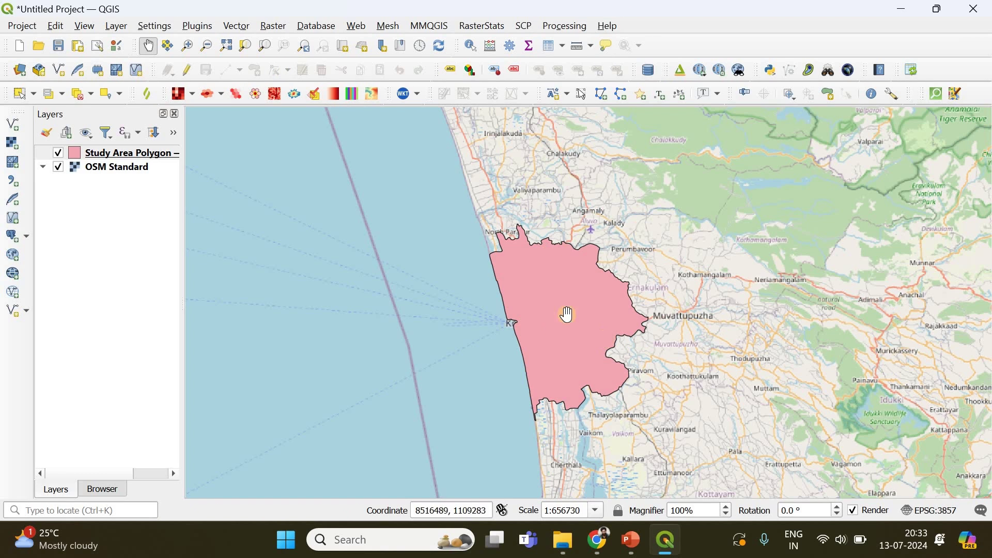
{"action": "right_click", "coordinate": [126, 157]}
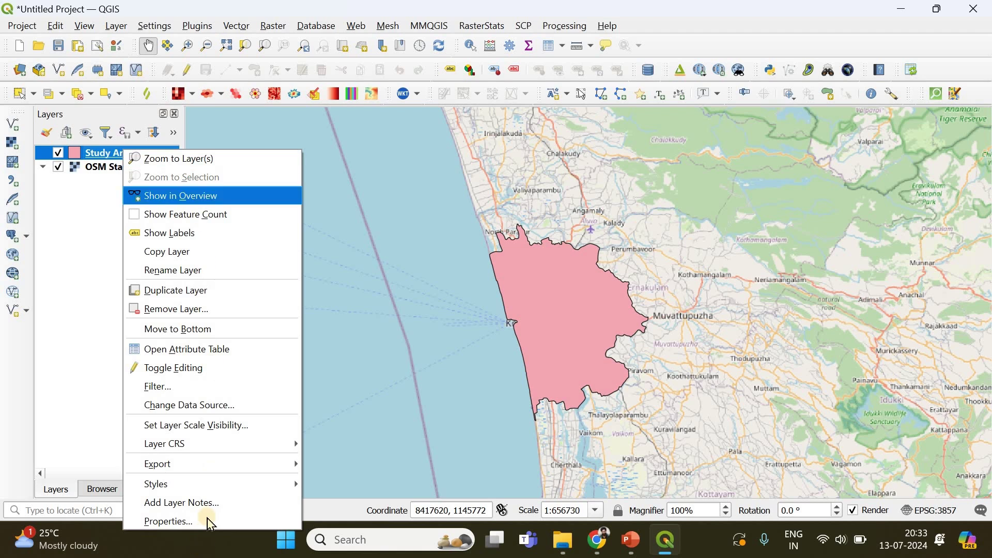
{"action": "key", "text": "Escape"}
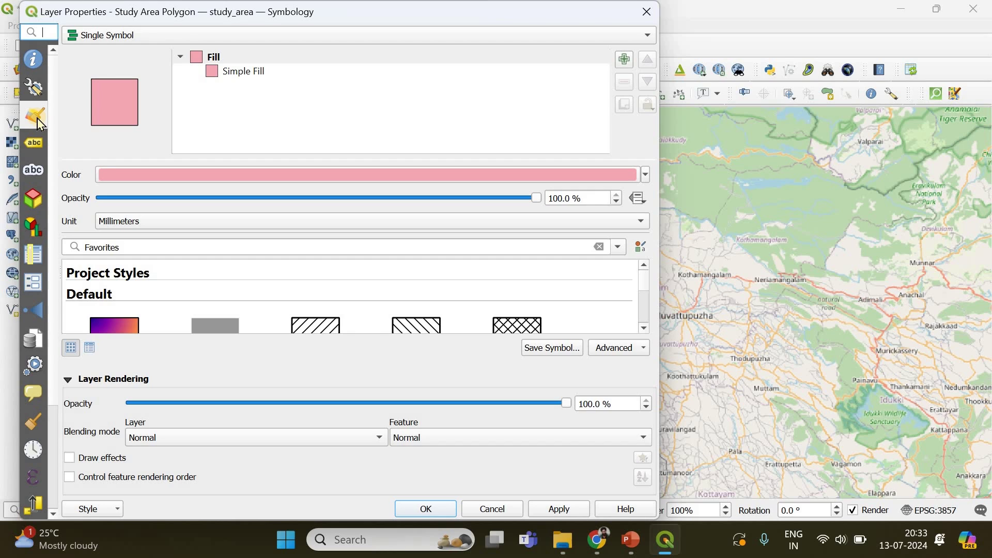
{"action": "left_click", "coordinate": [239, 77]}
{"action": "left_click", "coordinate": [601, 205]}
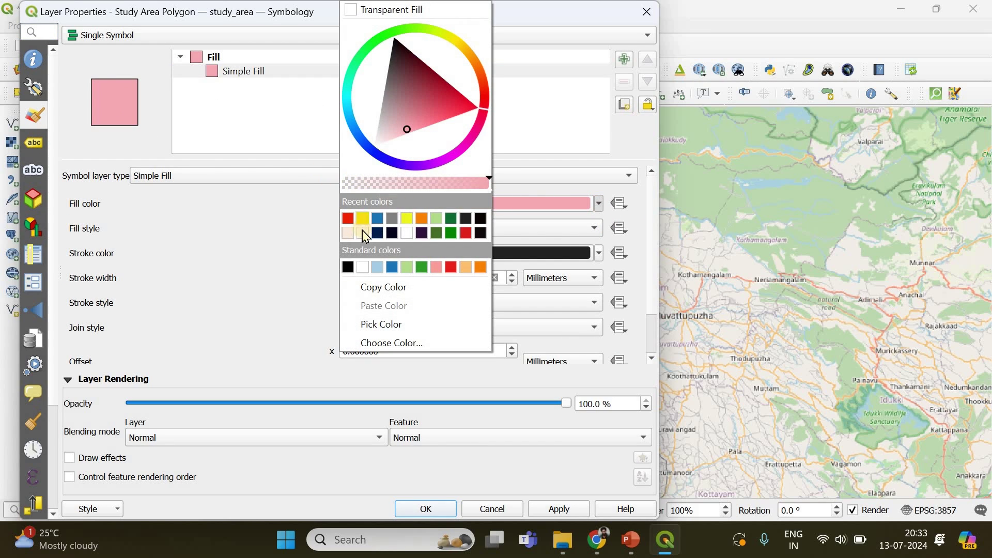
{"action": "left_click", "coordinate": [340, 181]}
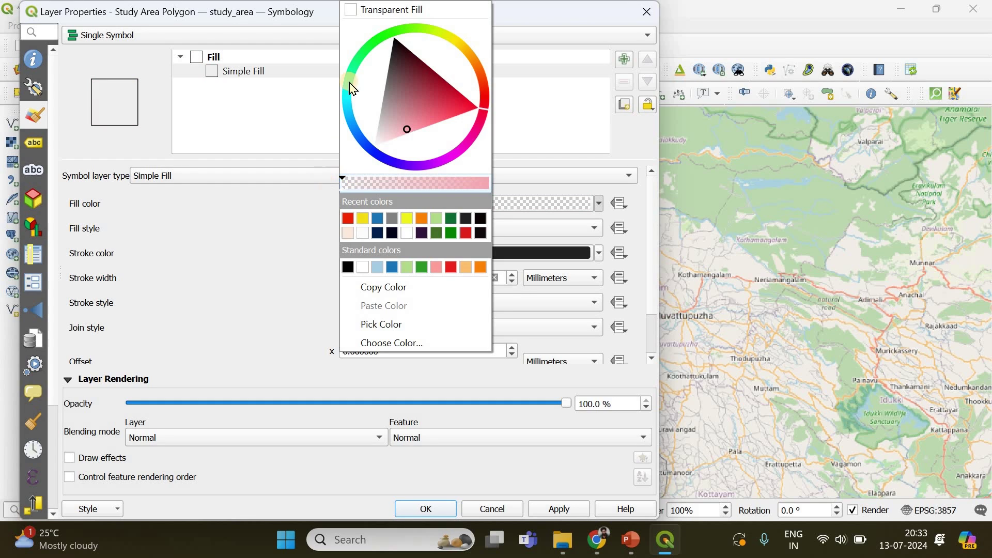
{"action": "left_click", "coordinate": [273, 229]}
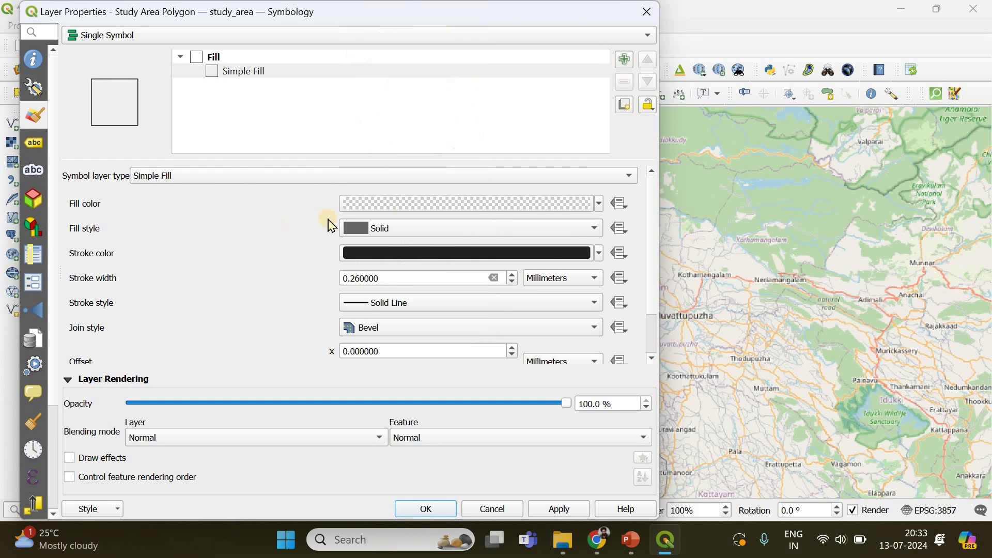
Set the study area outline's stroke width to 0.66 mm and apply the style to the layer
{"action": "left_click", "coordinate": [514, 277]}
{"action": "left_click", "coordinate": [515, 277]}
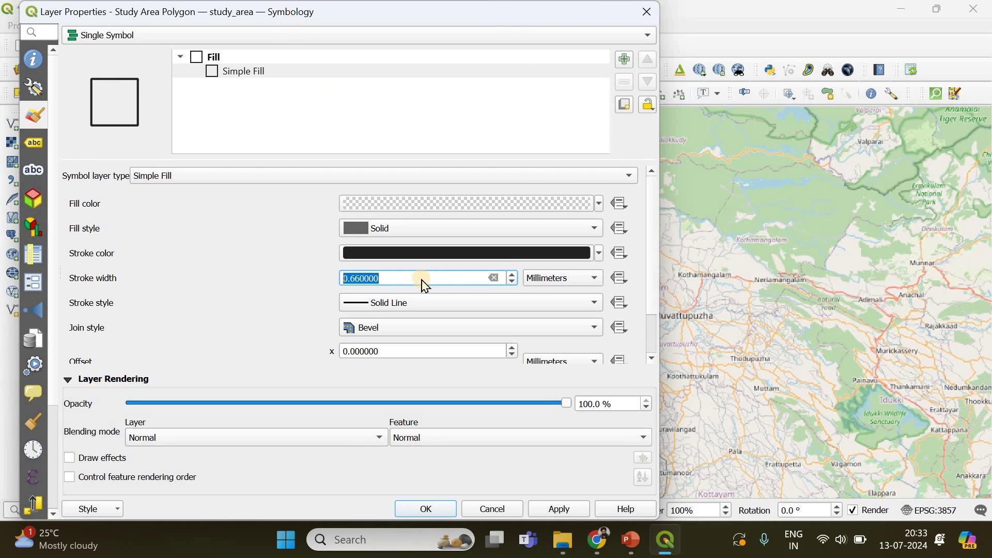
{"action": "left_click_drag", "start_coordinate": [521, 14], "coordinate": [290, 28]}
{"action": "left_click", "coordinate": [332, 527]}
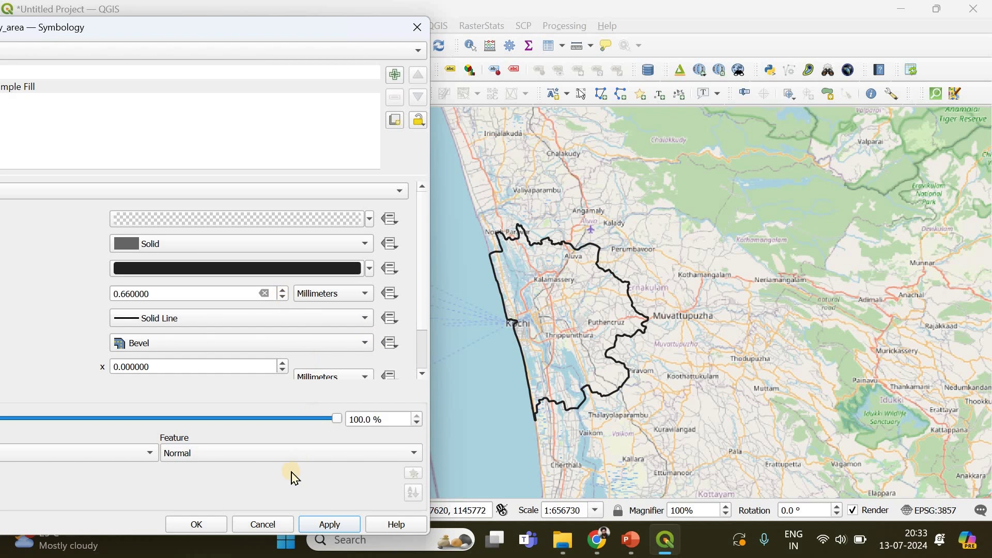
{"action": "left_click", "coordinate": [198, 525]}
{"action": "scroll", "coordinate": [599, 337], "scroll_direction": "up", "scroll_amount": 1}
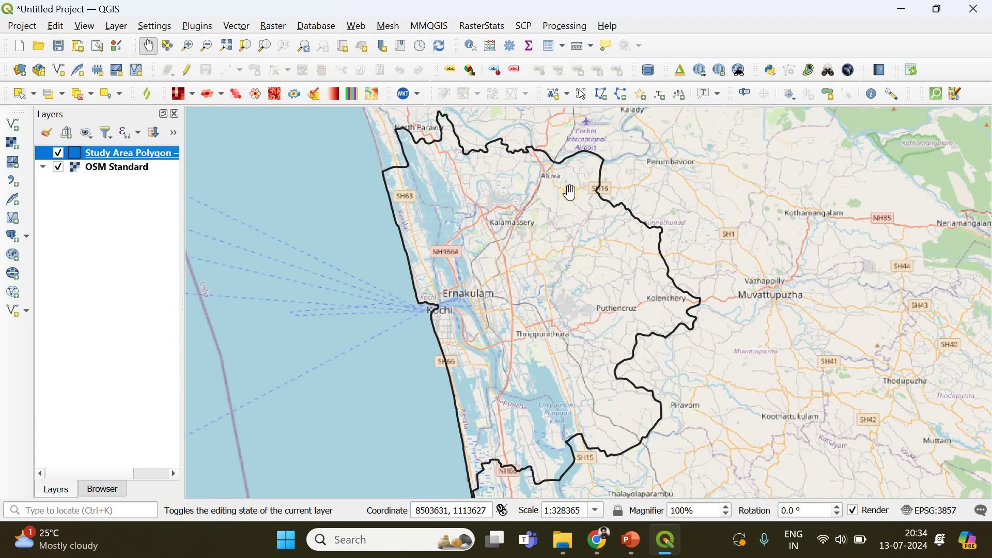
{"action": "scroll", "coordinate": [568, 192], "scroll_direction": "down", "scroll_amount": 1}
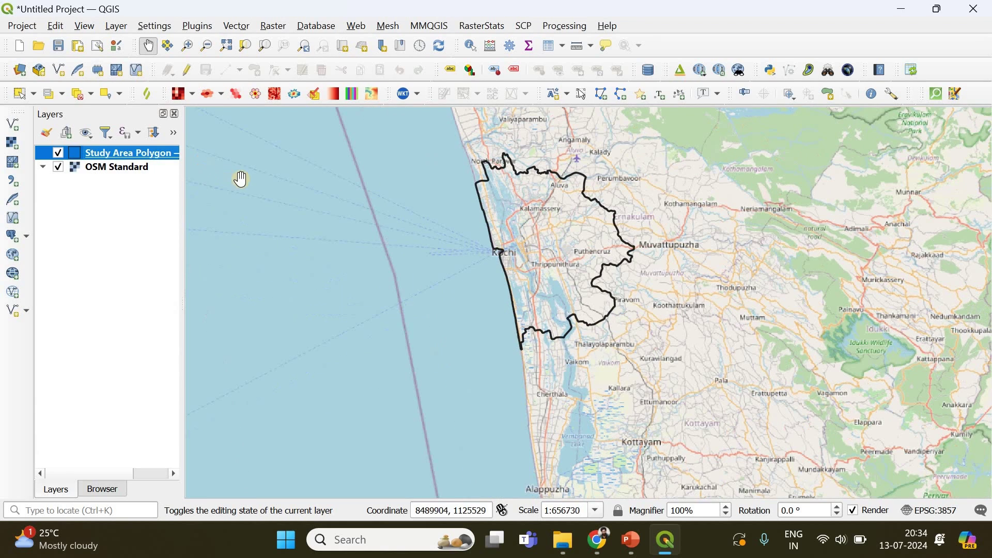
Reduce the global opacity of the OSM Standard basemap layer to 30.5% and apply the change
{"action": "right_click", "coordinate": [115, 169]}
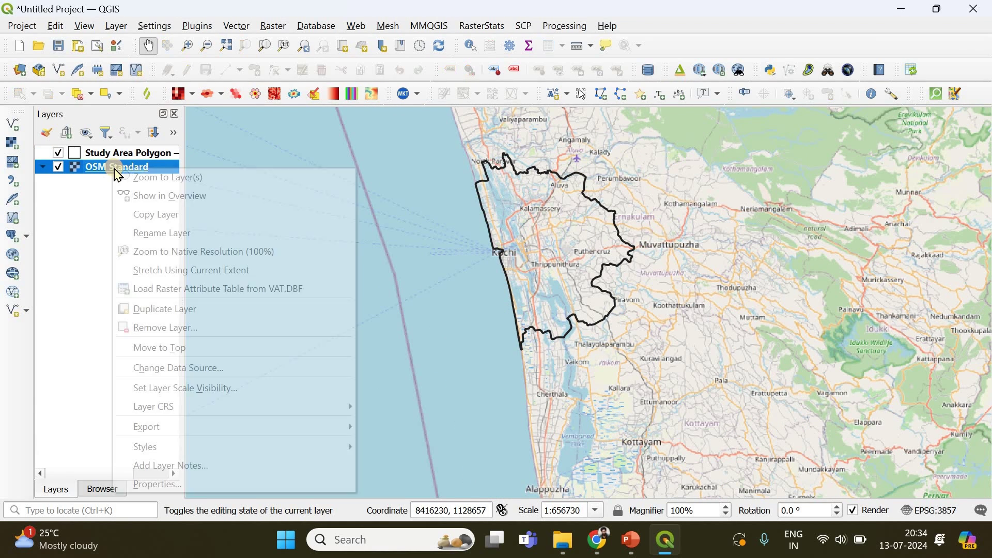
{"action": "left_click", "coordinate": [220, 484]}
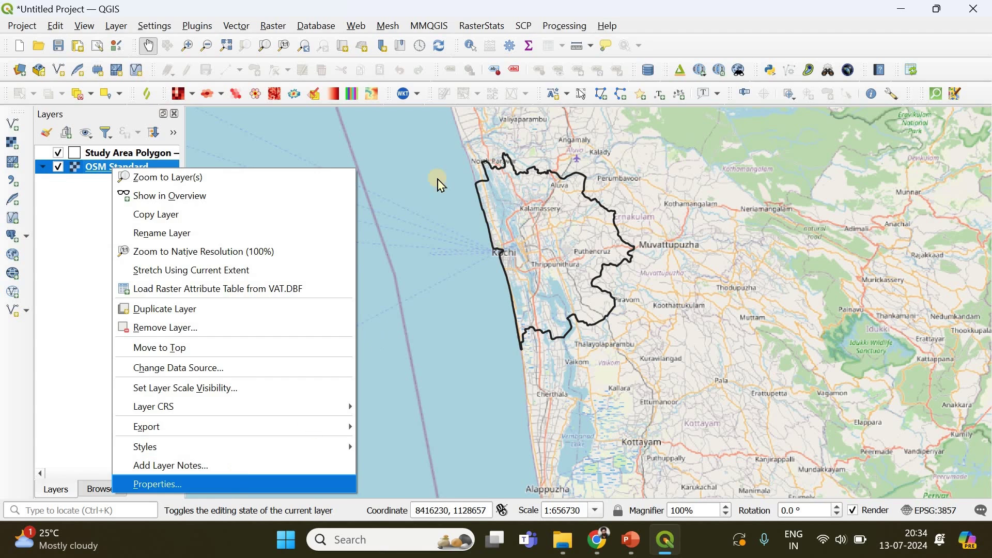
{"action": "left_click_drag", "start_coordinate": [643, 85], "coordinate": [379, 104]}
{"action": "left_click", "coordinate": [683, 418]}
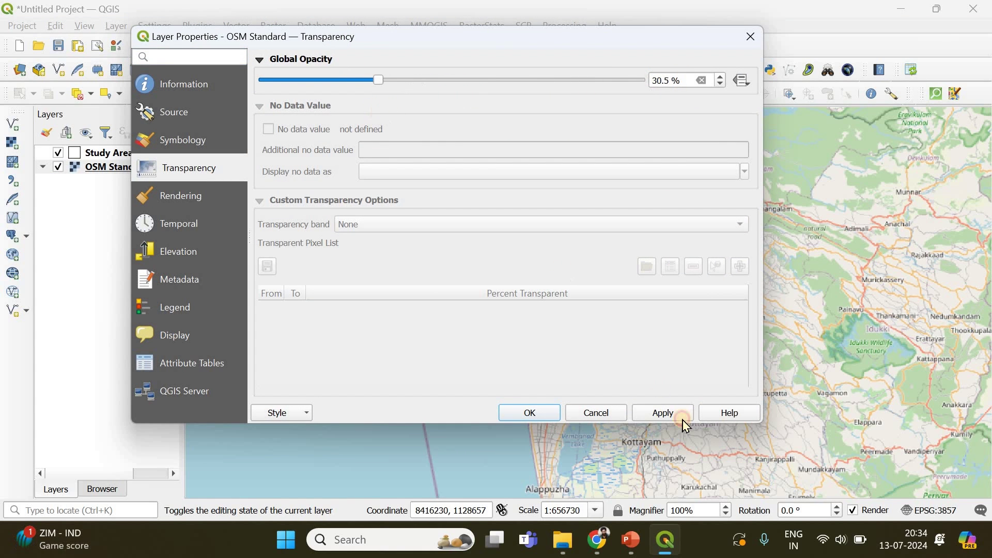
{"action": "left_click", "coordinate": [532, 415]}
Examine the study area outline against the faded OSM basemap at different zoom levels
{"action": "scroll", "coordinate": [459, 226], "scroll_direction": "up", "scroll_amount": 1}
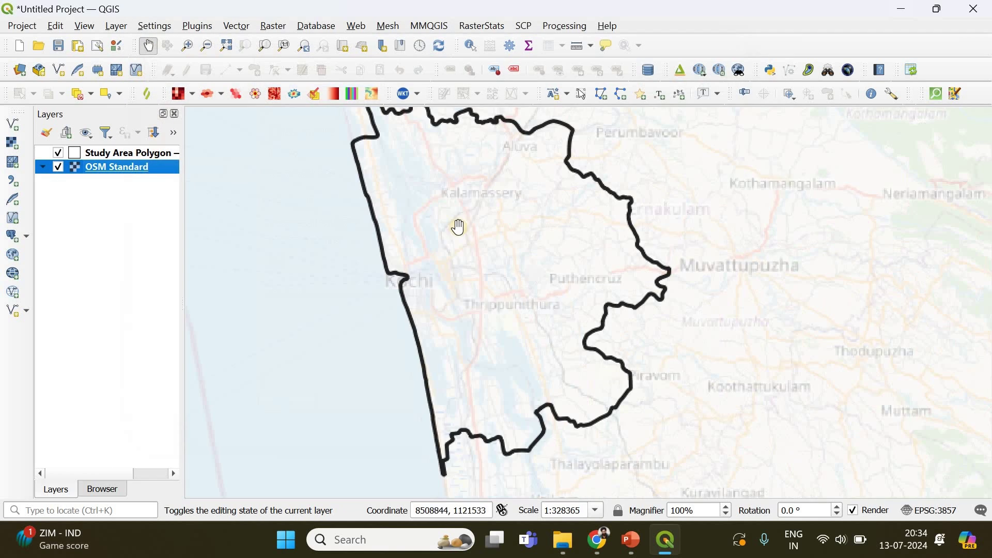
{"action": "scroll", "coordinate": [460, 253], "scroll_direction": "up", "scroll_amount": 1}
{"action": "scroll", "coordinate": [522, 204], "scroll_direction": "down", "scroll_amount": 1}
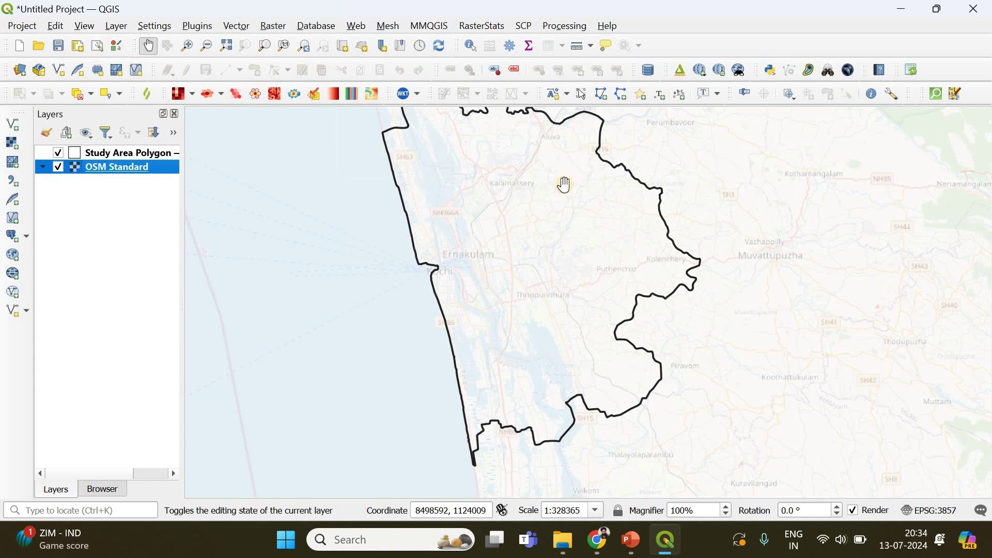
{"action": "left_click_drag", "start_coordinate": [566, 244], "coordinate": [570, 265]}
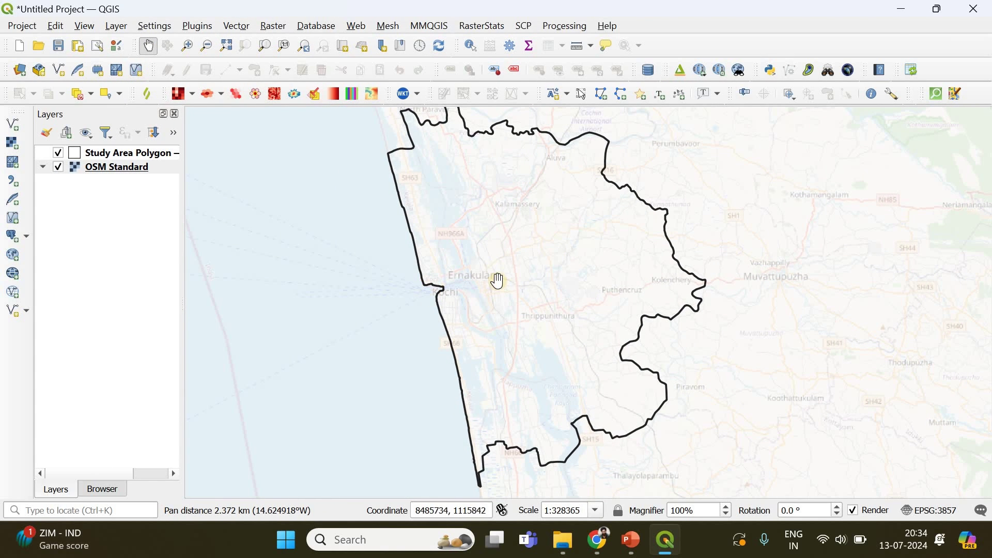
{"action": "scroll", "coordinate": [439, 290], "scroll_direction": "up", "scroll_amount": 1}
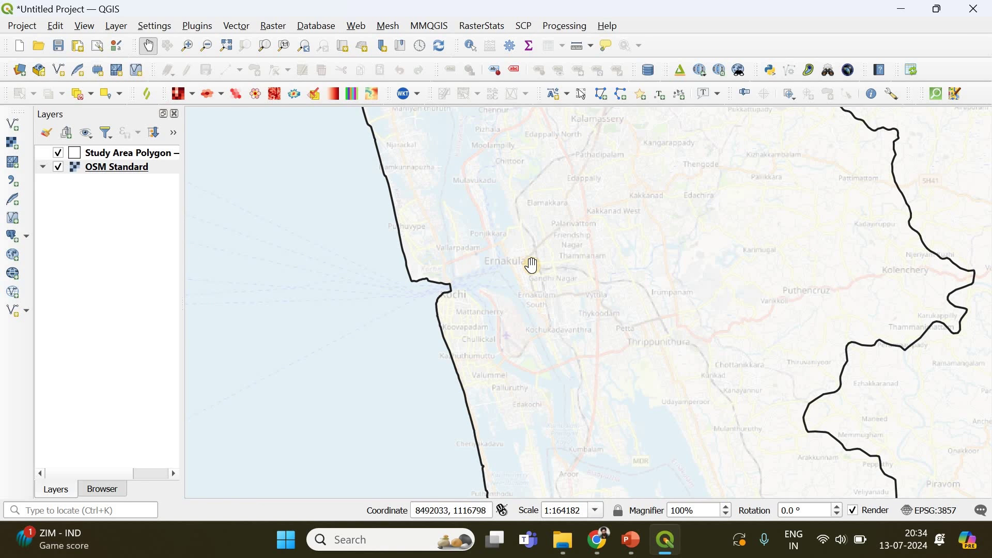
{"action": "scroll", "coordinate": [584, 206], "scroll_direction": "down", "scroll_amount": 2}
{"action": "left_click_drag", "start_coordinate": [591, 232], "coordinate": [577, 254]}
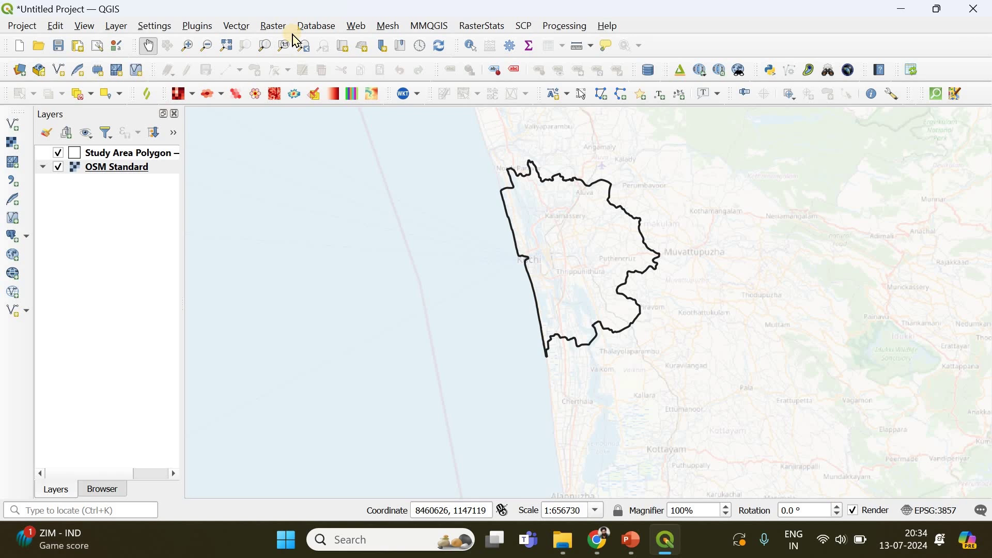
Open the Random Points Inside Polygons tool with Study Area Polygon as input and Points count as sampling strategy
{"action": "left_click", "coordinate": [231, 29]}
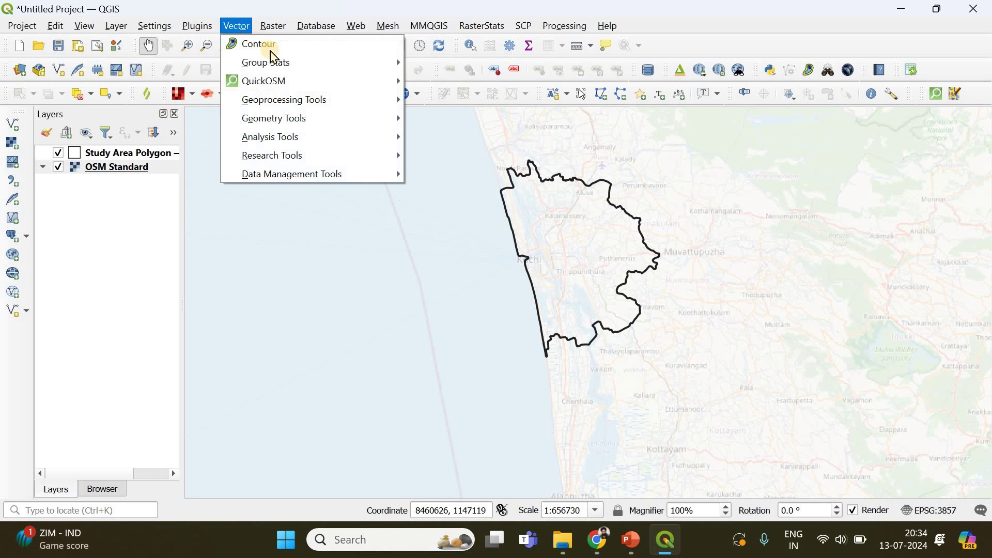
{"action": "mouse_move", "coordinate": [304, 161]}
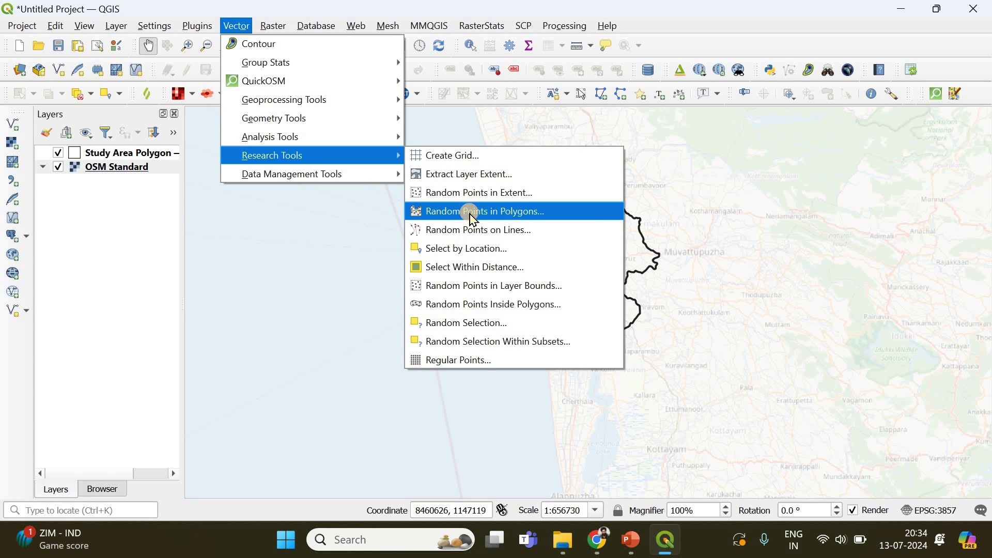
{"action": "left_click", "coordinate": [487, 309]}
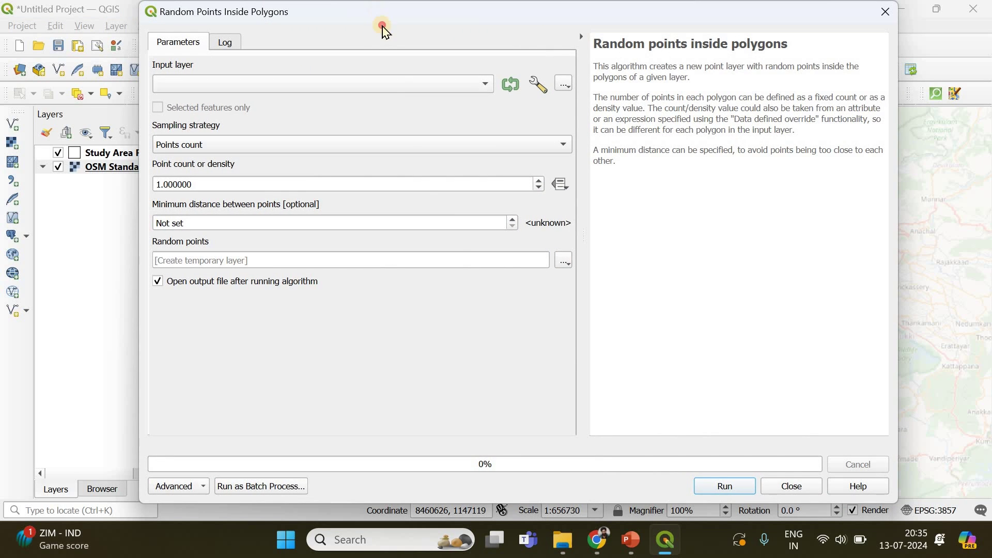
{"action": "left_click_drag", "start_coordinate": [457, 259], "coordinate": [370, 13]}
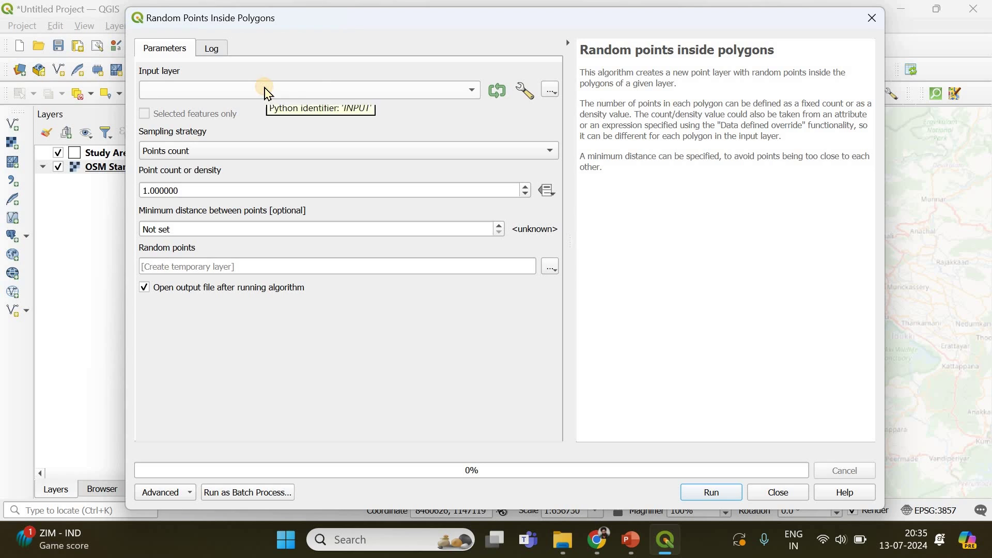
{"action": "left_click", "coordinate": [228, 92]}
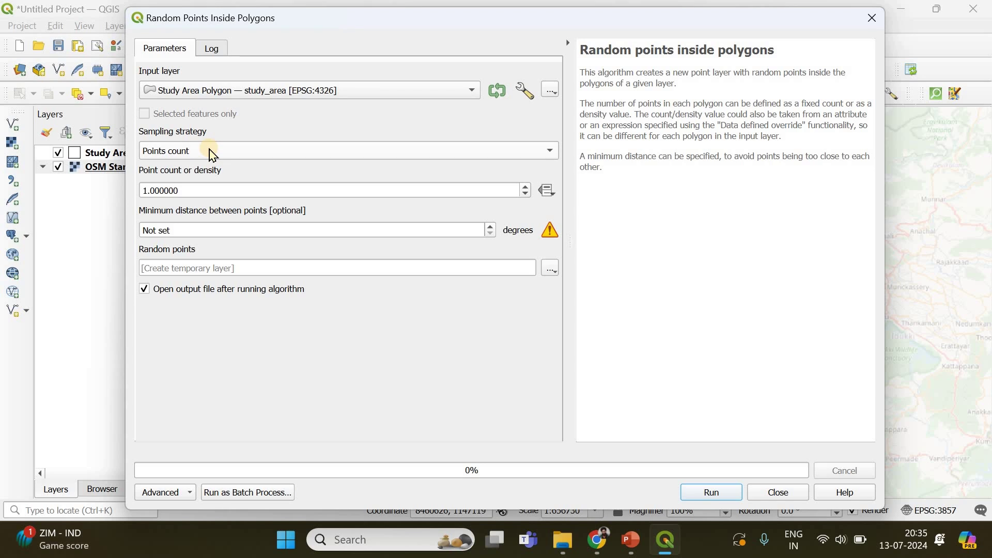
{"action": "left_click", "coordinate": [210, 153]}
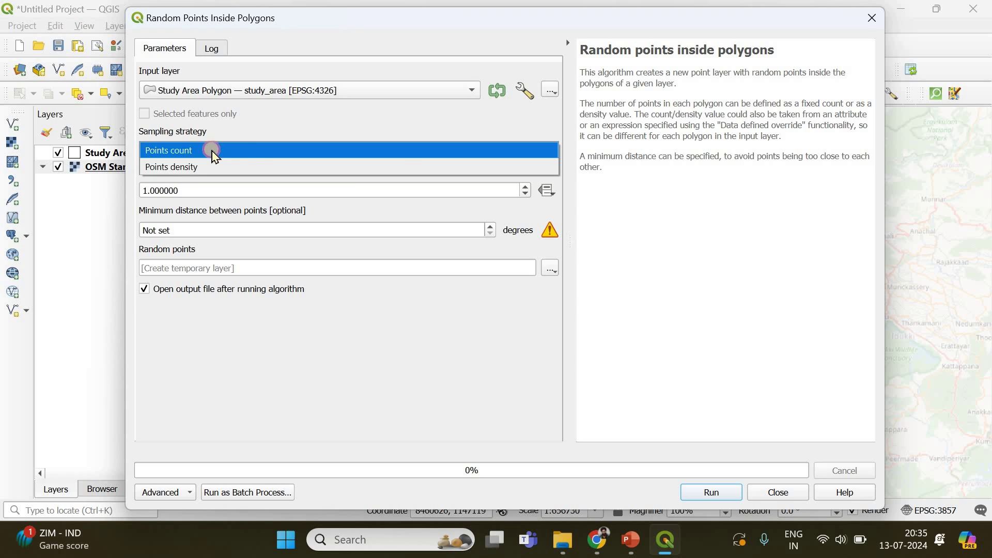
{"action": "left_click", "coordinate": [215, 152]}
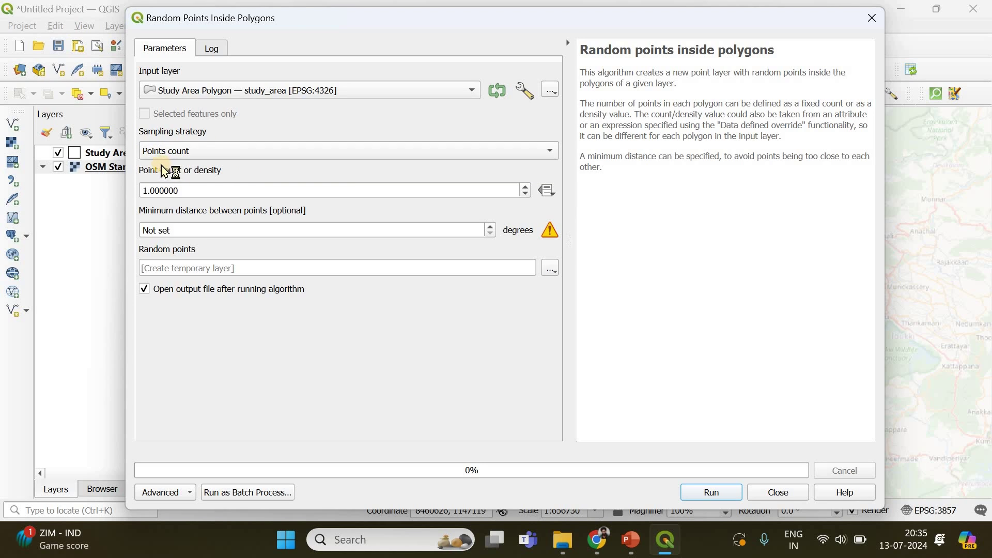
Set the number of random points for the study area polygon to 100
{"action": "left_click_drag", "start_coordinate": [191, 189], "coordinate": [128, 191]}
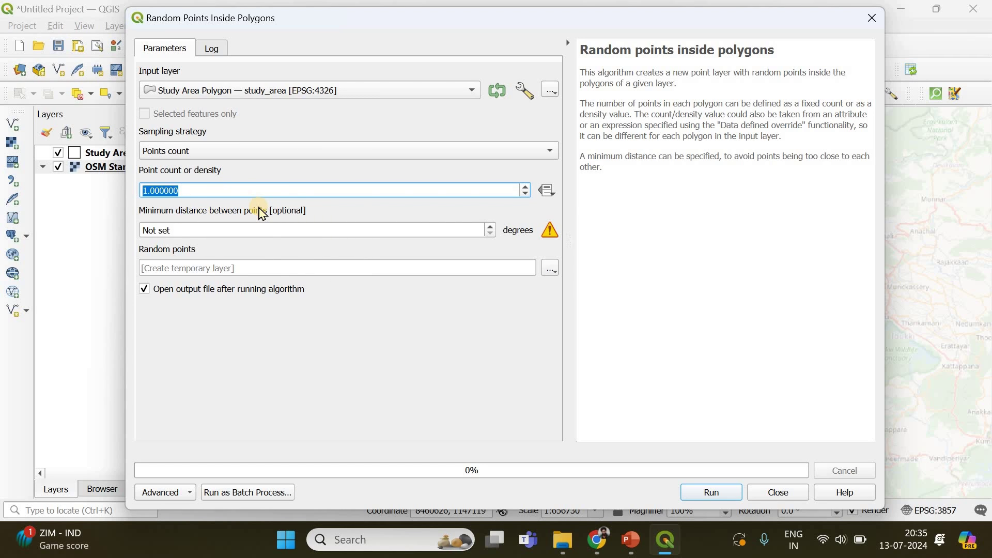
{"action": "type", "text": "100"}
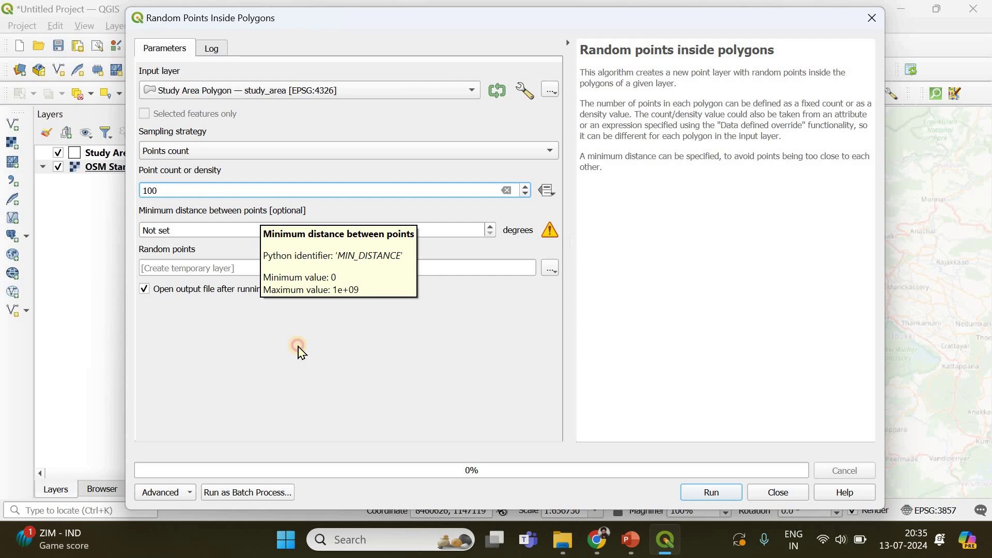
{"action": "left_click", "coordinate": [303, 353]}
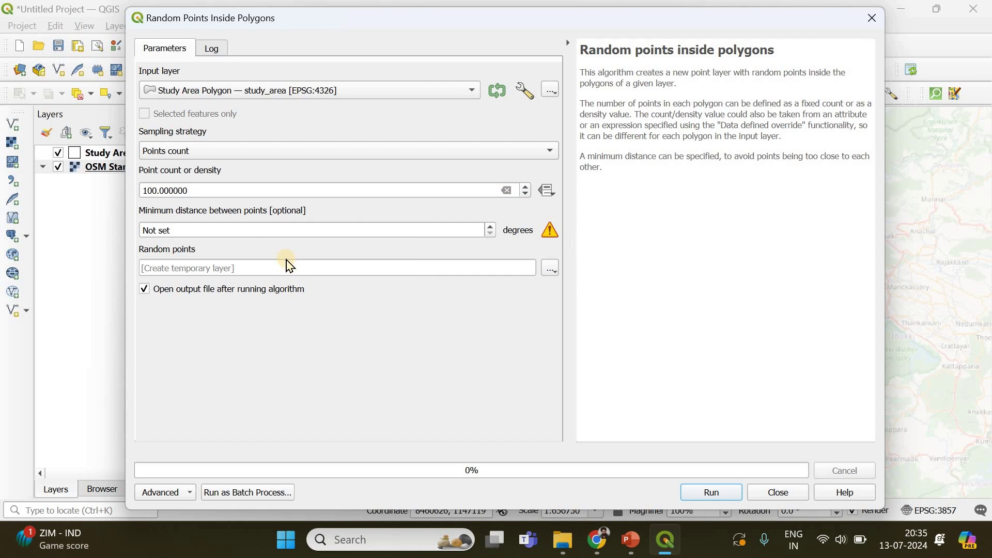
{"action": "left_click", "coordinate": [434, 75]}
{"action": "left_click_drag", "start_coordinate": [414, 23], "coordinate": [396, 359]}
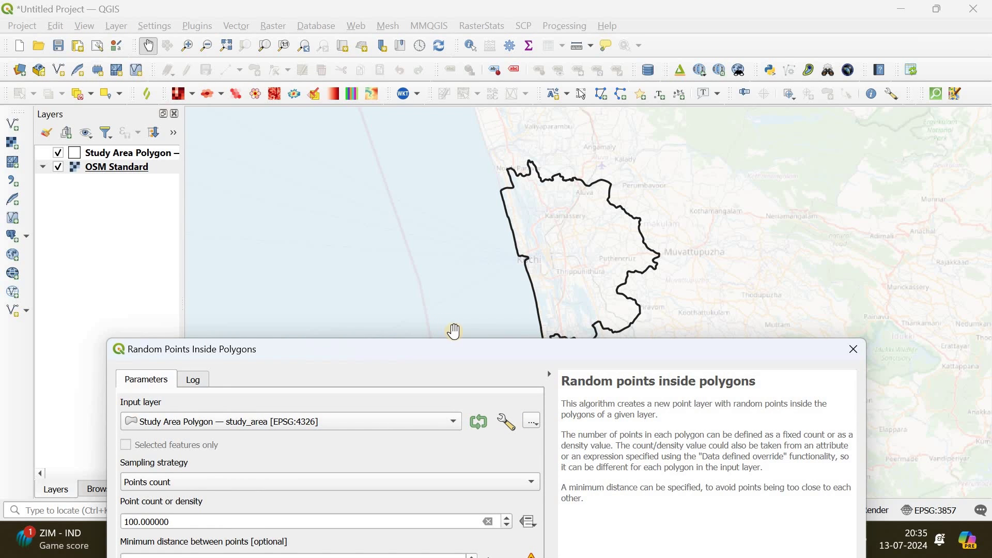
{"action": "left_click_drag", "start_coordinate": [445, 354], "coordinate": [430, 77]}
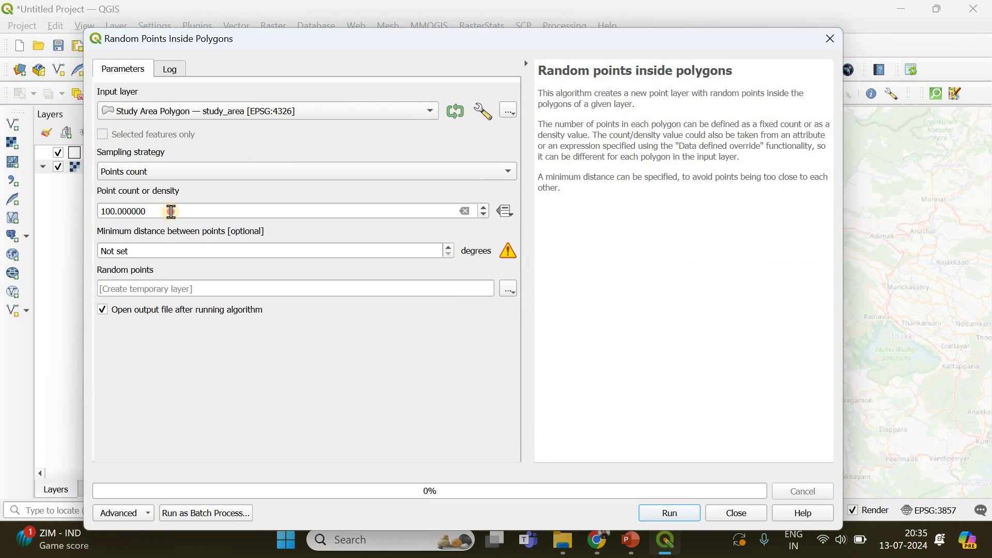
Try a minimum distance of 20 degrees between the random points
{"action": "left_click", "coordinate": [142, 250]}
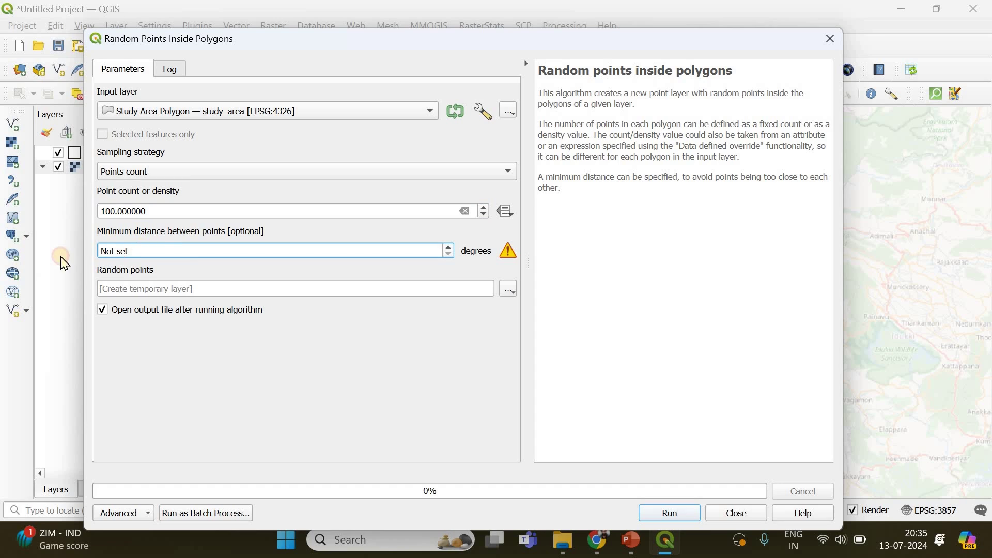
{"action": "key", "text": "ctrl+a"}
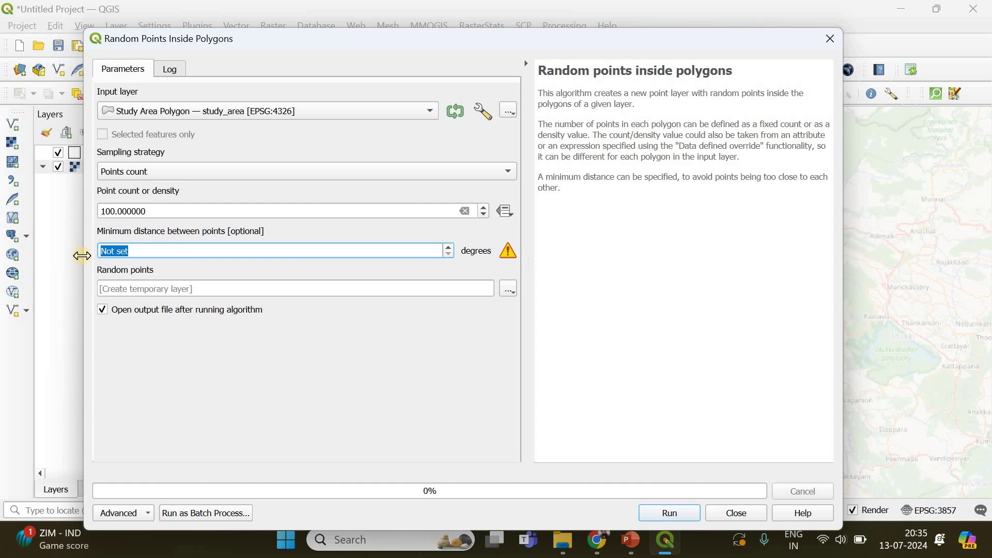
{"action": "type", "text": "20"}
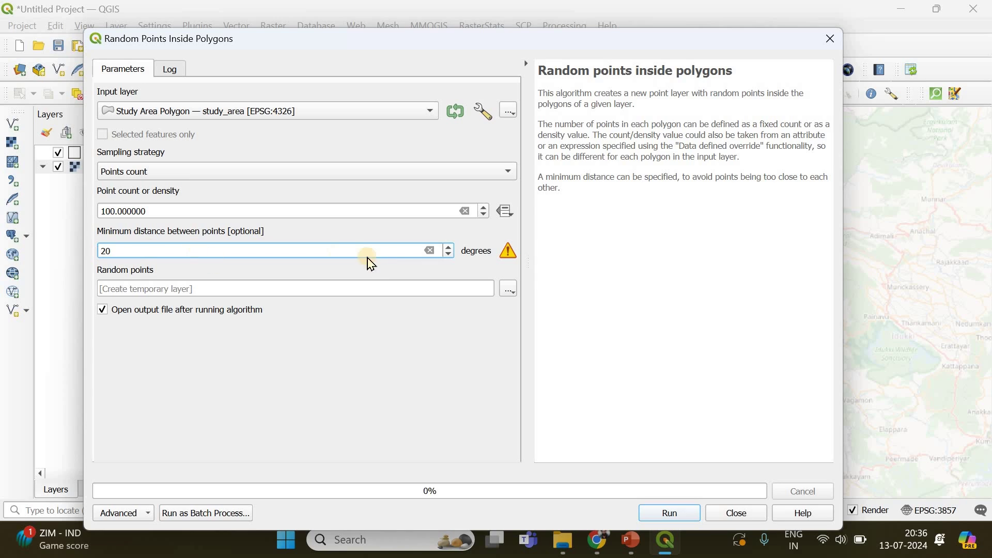
{"action": "left_click", "coordinate": [338, 258]}
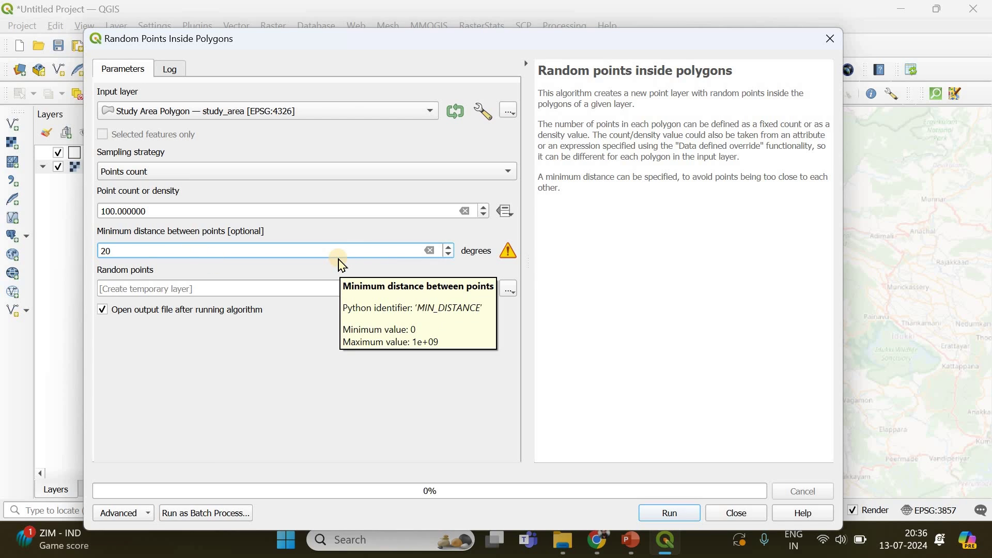
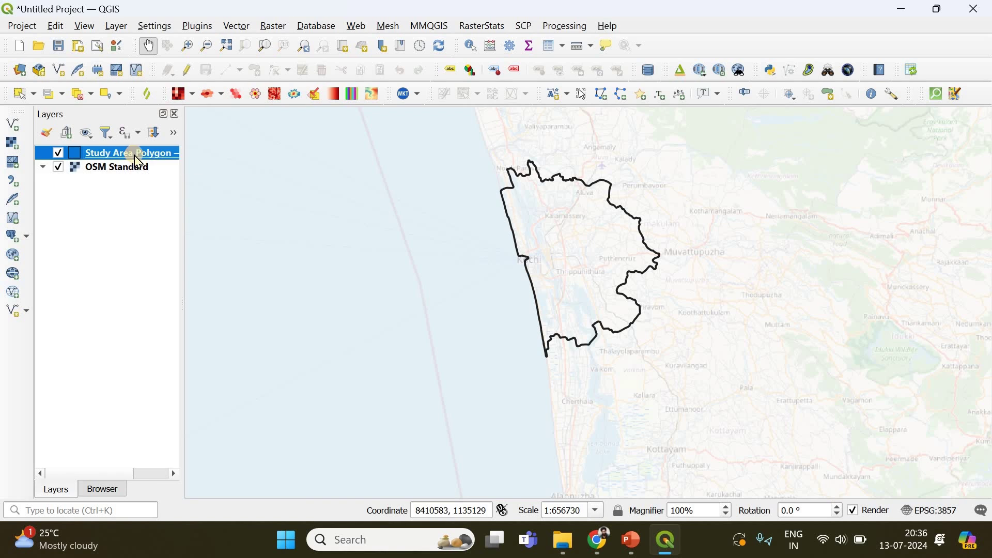
Check the coordinate reference system of the Study Area Polygon layer in its layer information
{"action": "left_click", "coordinate": [197, 524]}
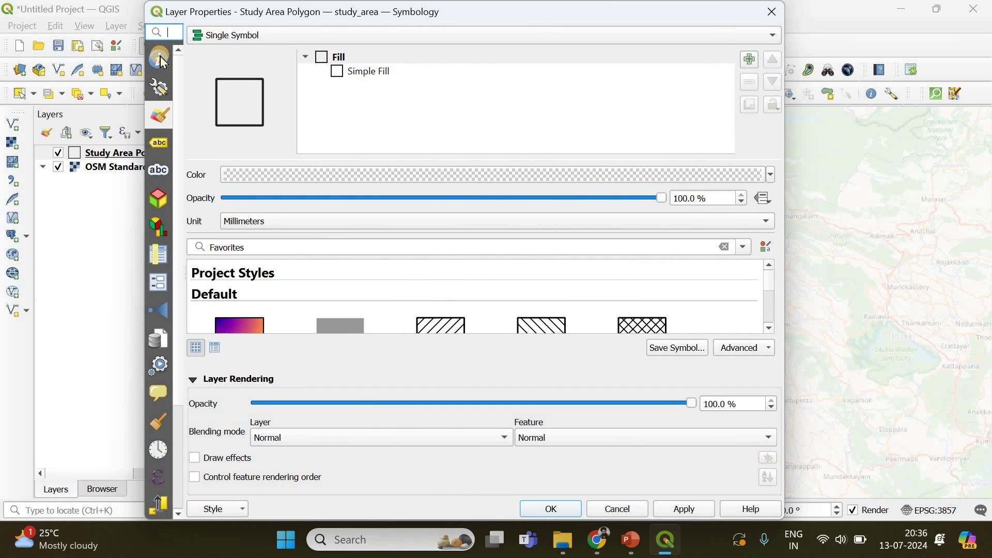
{"action": "left_click", "coordinate": [161, 58]}
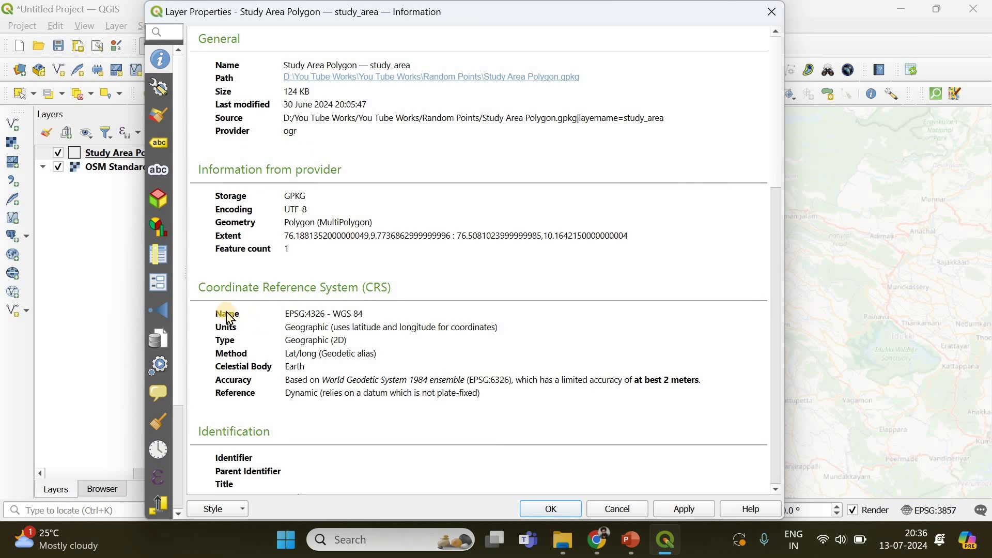
{"action": "left_click_drag", "start_coordinate": [332, 312], "coordinate": [373, 316]}
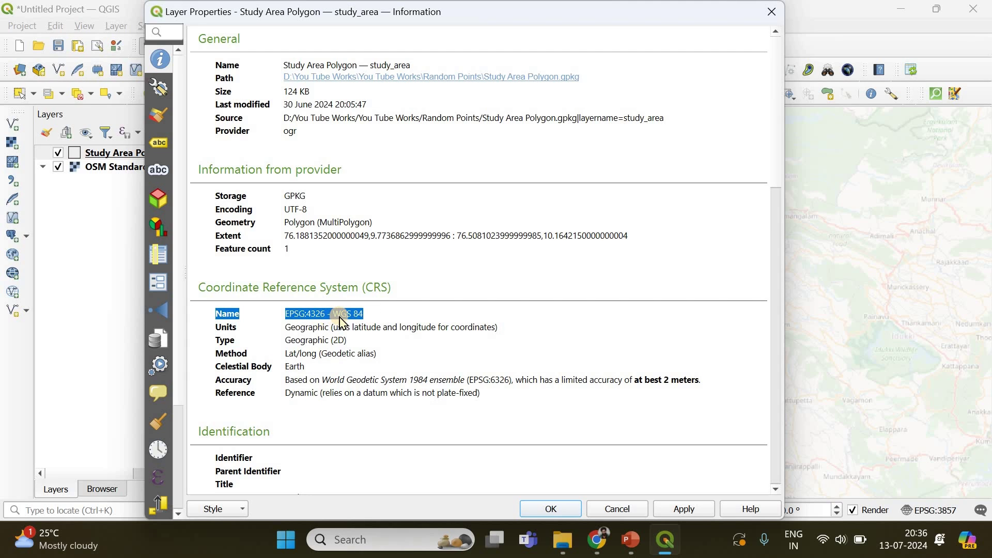
{"action": "left_click", "coordinate": [770, 15]}
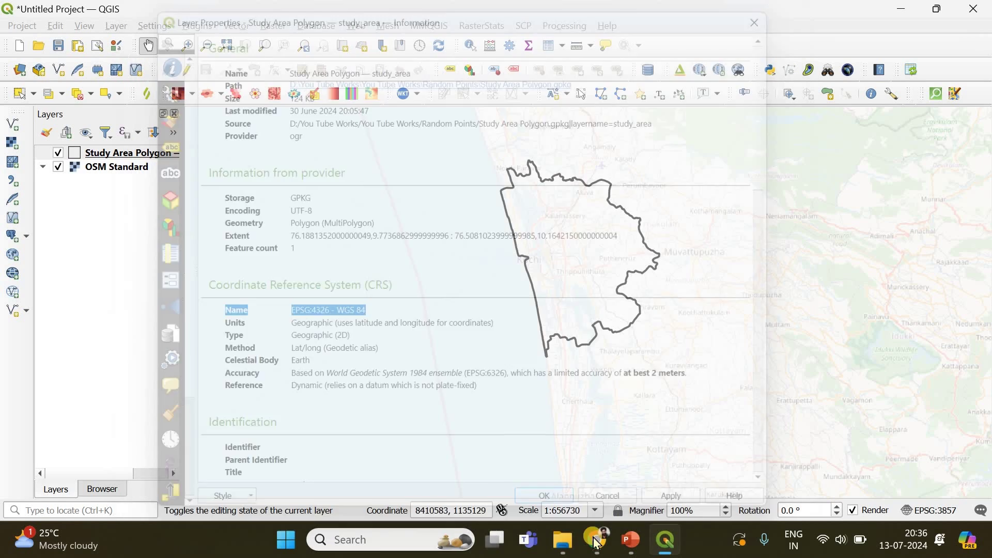
Switch to Chrome, search Google for EPSG 4326 and open its epsg.io page
{"action": "key", "text": "alt+Tab"}
{"action": "left_click", "coordinate": [410, 49]}
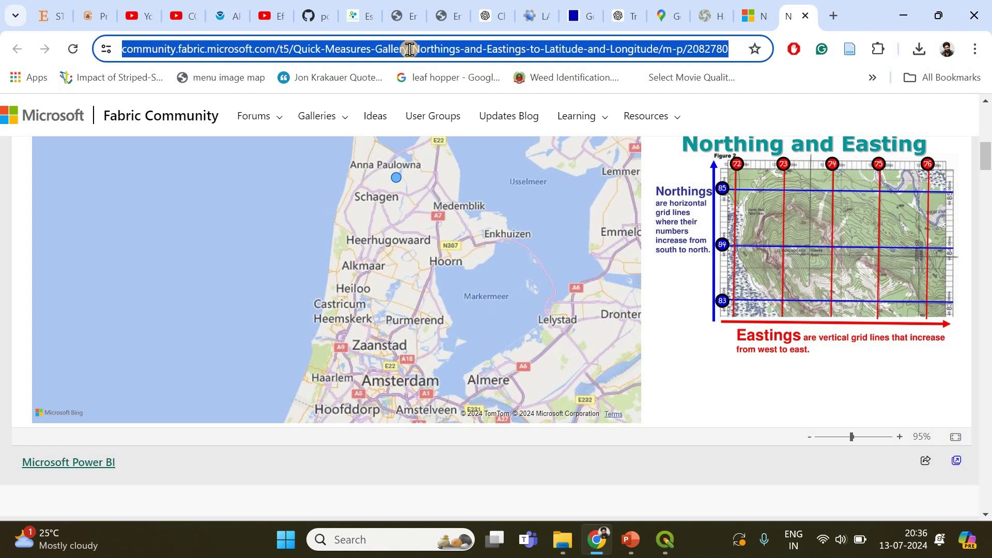
{"action": "type", "text": "EPSG 4326"}
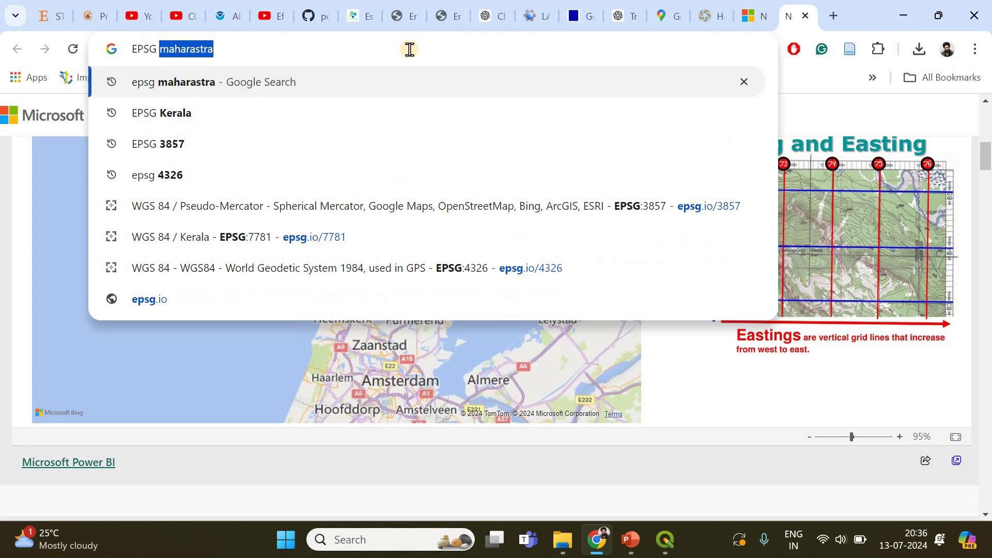
{"action": "key", "text": "Return"}
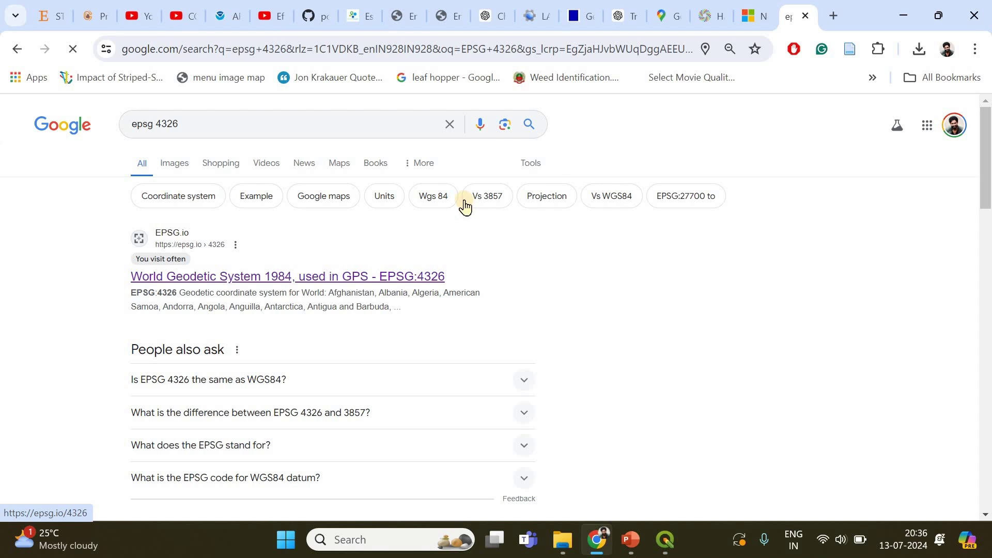
{"action": "left_click", "coordinate": [403, 277]}
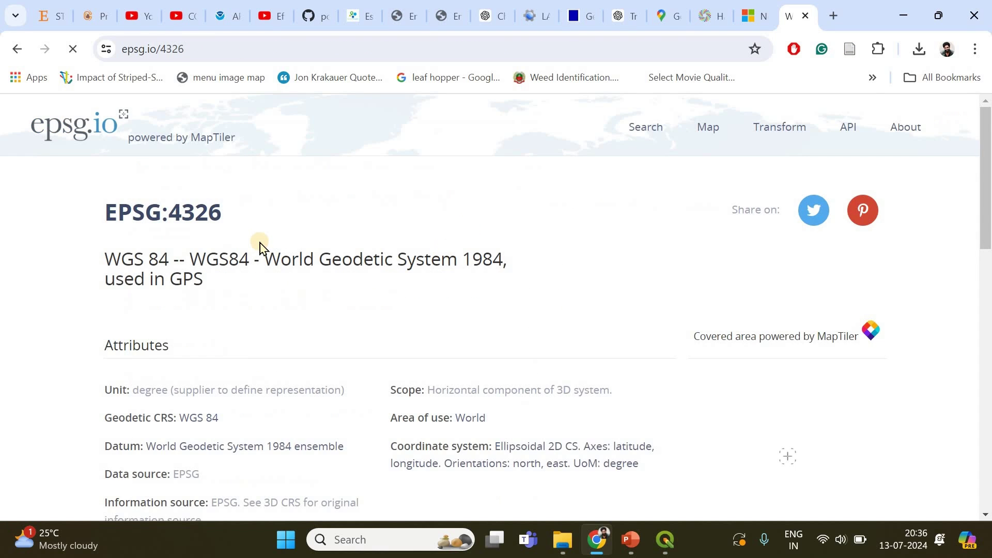
Examine the EPSG:4326 attributes on the page, in particular the unit of the coordinate system
{"action": "scroll", "coordinate": [222, 241], "scroll_direction": "down", "scroll_amount": 2}
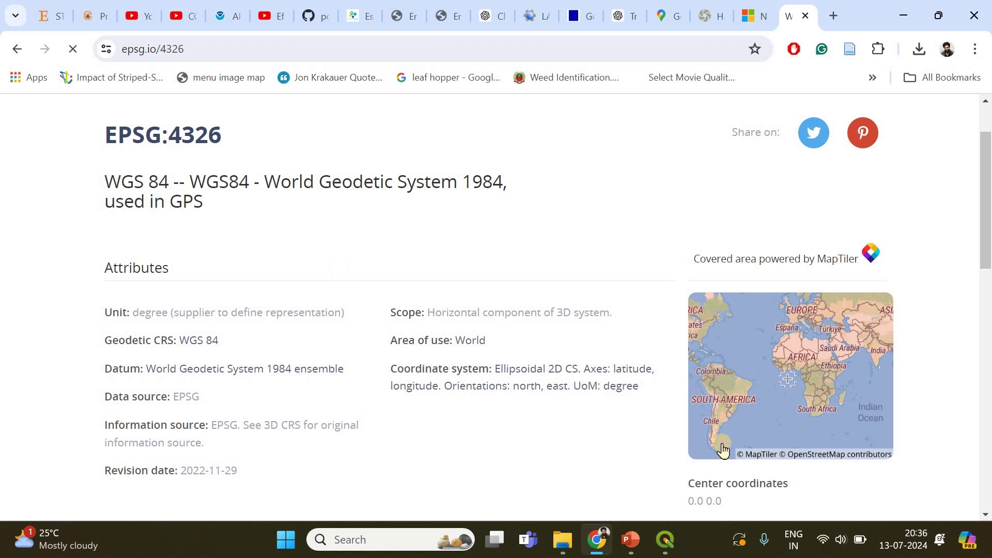
{"action": "triple_click", "coordinate": [219, 142]}
{"action": "left_click", "coordinate": [38, 137]}
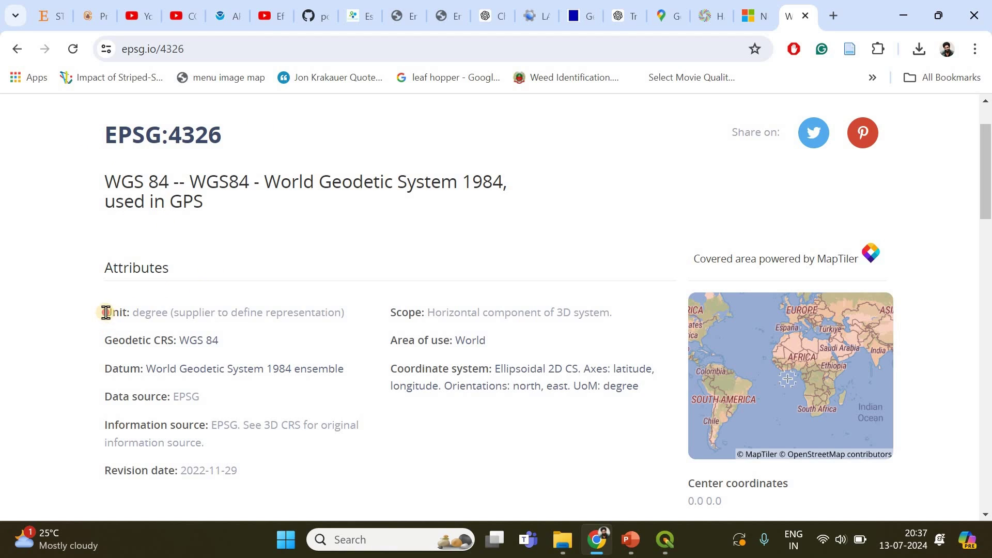
Check the unit attribute of EPSG:4326 and return to the search results
{"action": "left_click_drag", "start_coordinate": [138, 313], "coordinate": [312, 328]}
{"action": "left_click", "coordinate": [312, 329]}
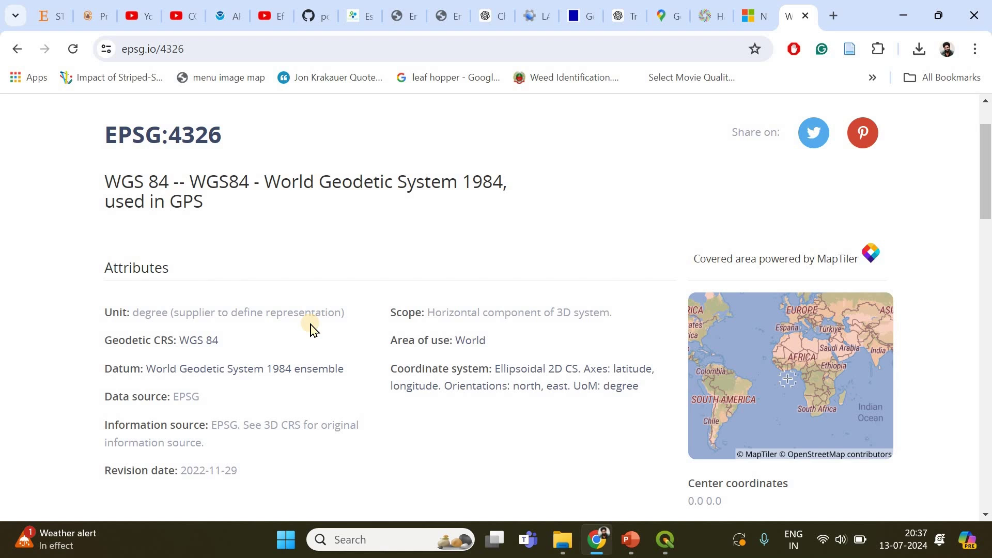
{"action": "left_click", "coordinate": [13, 50]}
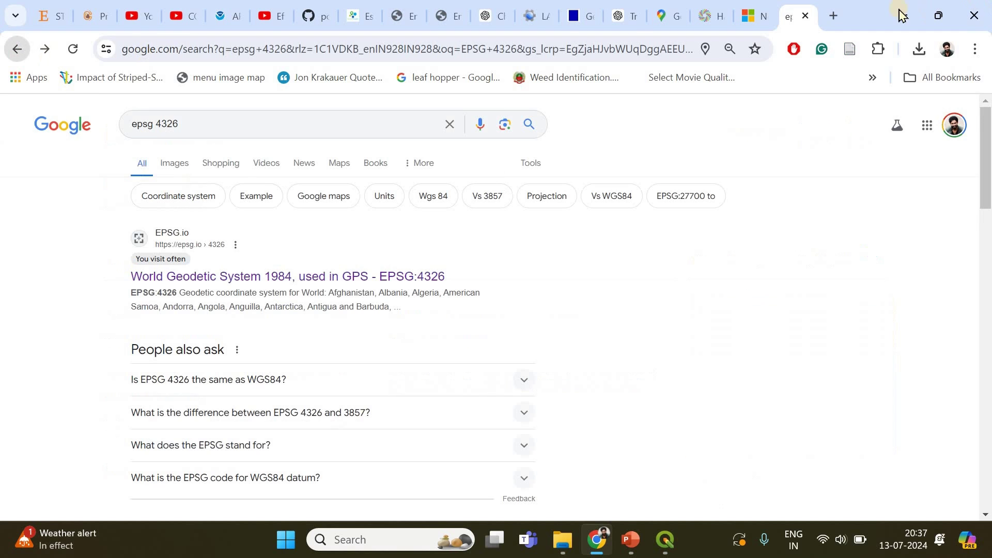
Switch to QGIS and examine where the Study Area Polygon lies on the OSM Standard basemap along the coast
{"action": "left_click", "coordinate": [904, 15]}
{"action": "scroll", "coordinate": [642, 267], "scroll_direction": "down", "scroll_amount": 2}
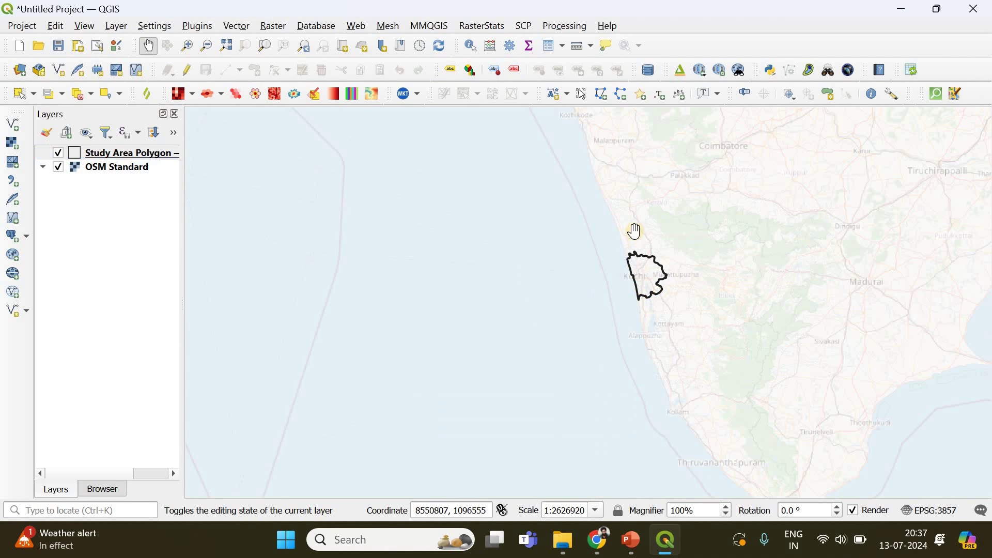
{"action": "left_click_drag", "start_coordinate": [634, 231], "coordinate": [577, 221]}
{"action": "scroll", "coordinate": [659, 248], "scroll_direction": "down", "scroll_amount": 1}
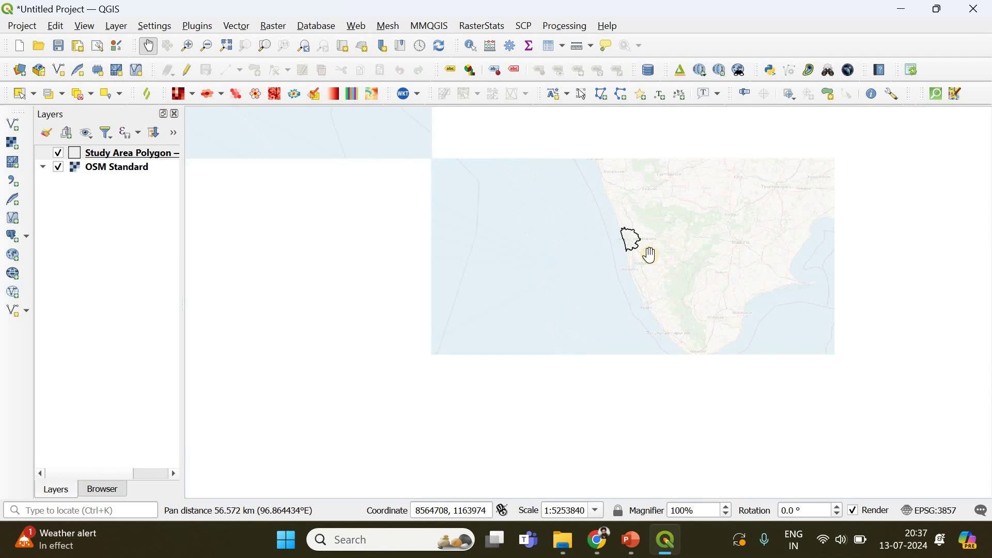
{"action": "scroll", "coordinate": [613, 225], "scroll_direction": "up", "scroll_amount": 1}
{"action": "scroll", "coordinate": [631, 227], "scroll_direction": "up", "scroll_amount": 1}
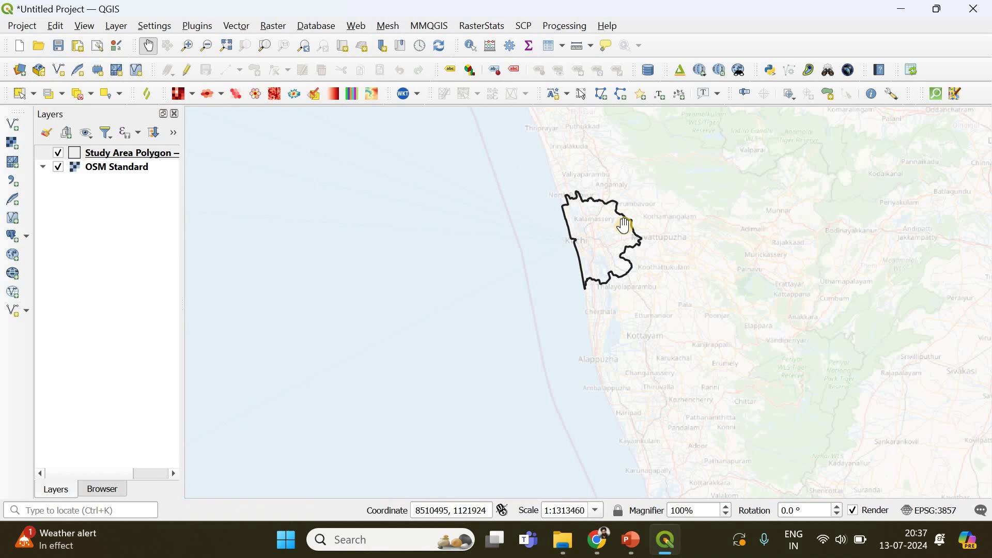
{"action": "scroll", "coordinate": [625, 221], "scroll_direction": "up", "scroll_amount": 1}
{"action": "left_click_drag", "start_coordinate": [553, 211], "coordinate": [511, 245]}
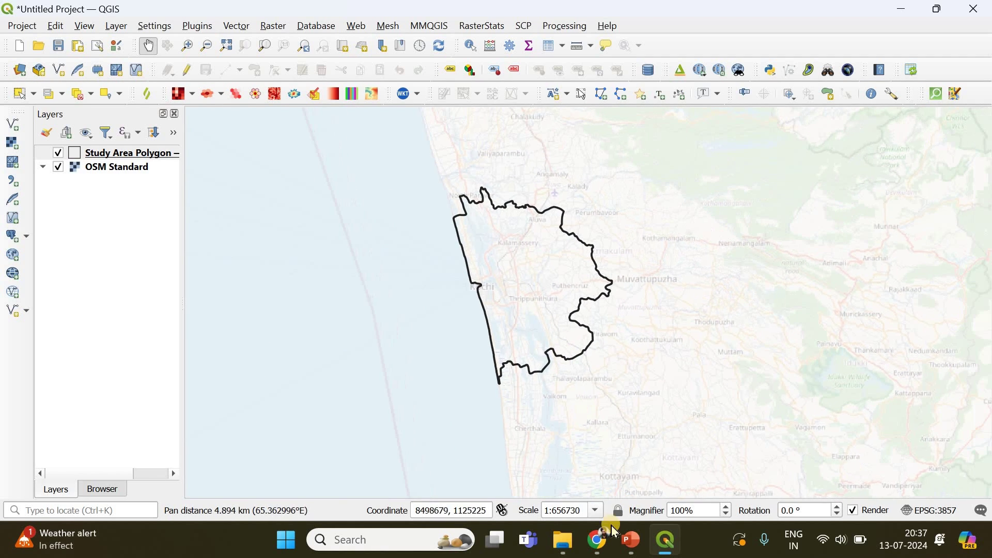
Switch to Chrome and reopen the EPSG:4326 page from the search results to review its attributes
{"action": "left_click", "coordinate": [598, 539]}
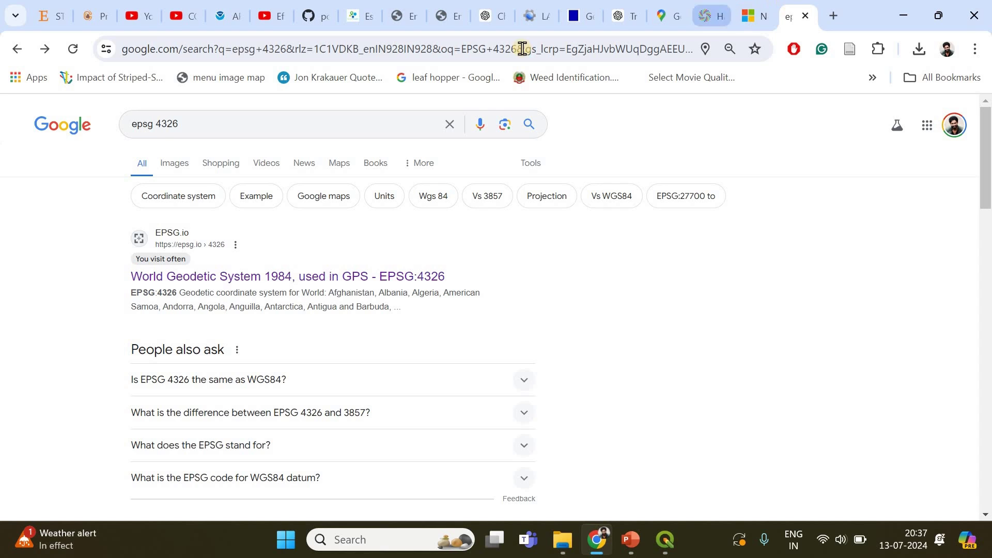
{"action": "left_click", "coordinate": [275, 277]}
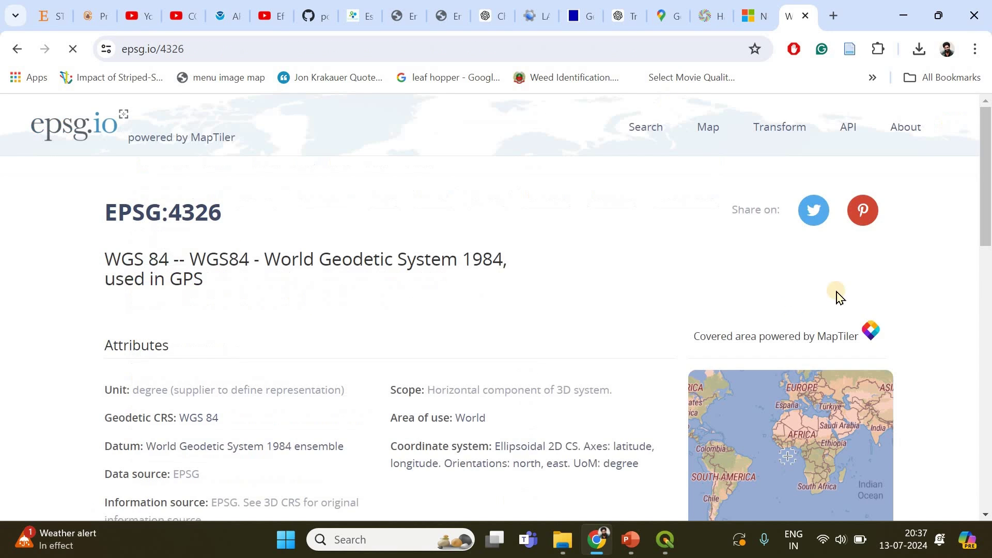
{"action": "scroll", "coordinate": [853, 280], "scroll_direction": "down", "scroll_amount": 3}
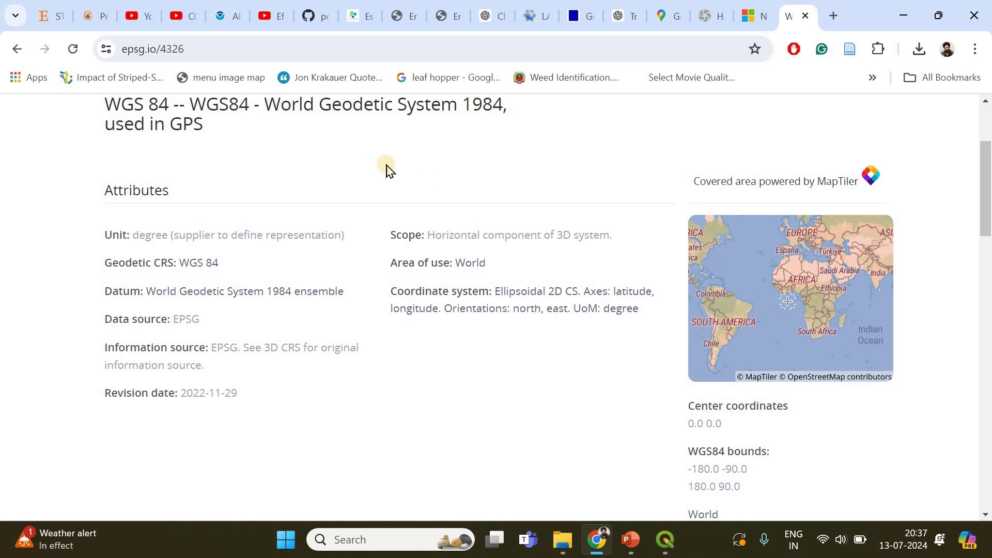
{"action": "scroll", "coordinate": [311, 185], "scroll_direction": "up", "scroll_amount": 1}
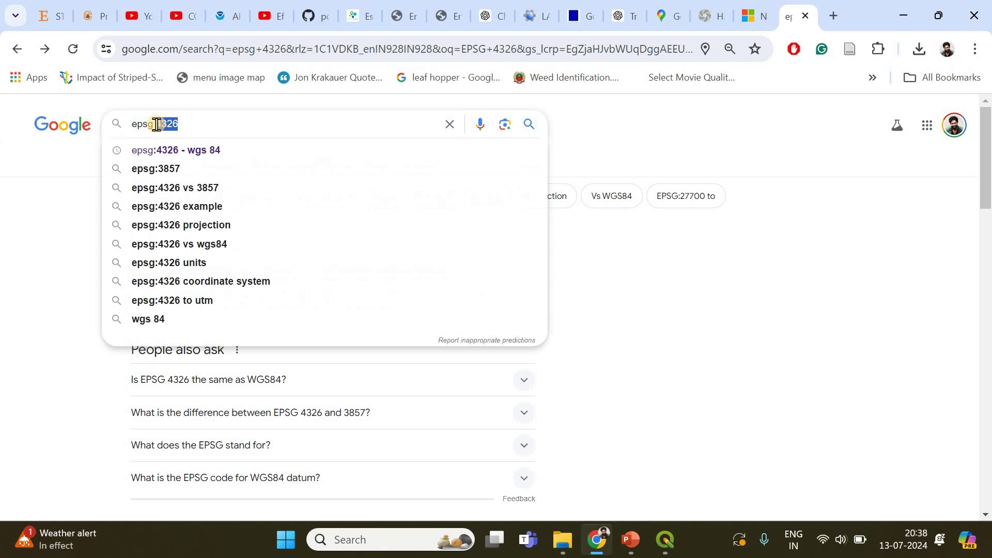
Search Google for "epsg Kerala" and open the epsg.io page of EPSG:7781, WGS 84 / Kerala
{"action": "type", "text": "k"}
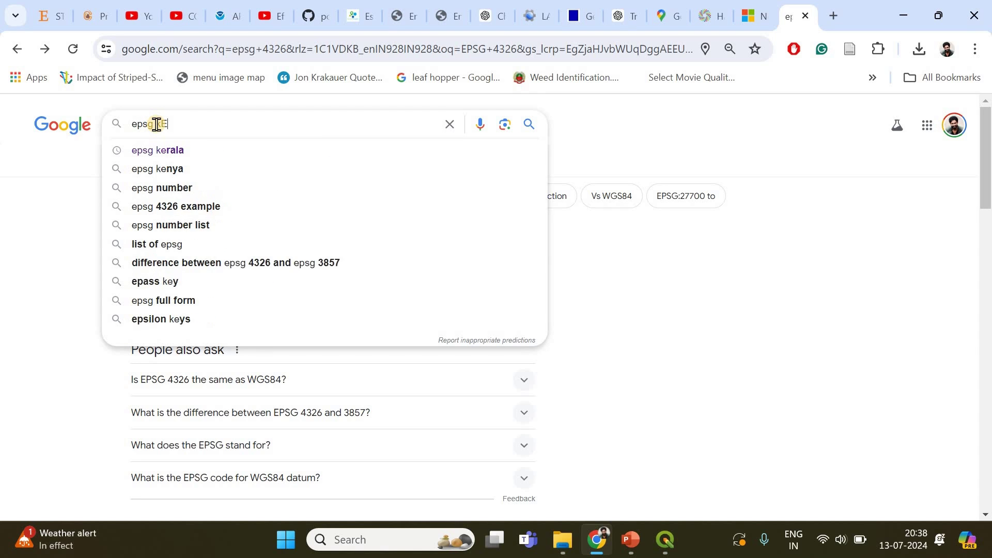
{"action": "key", "text": "BackSpace"}
{"action": "type", "text": "Kerala"}
{"action": "key", "text": "Return"}
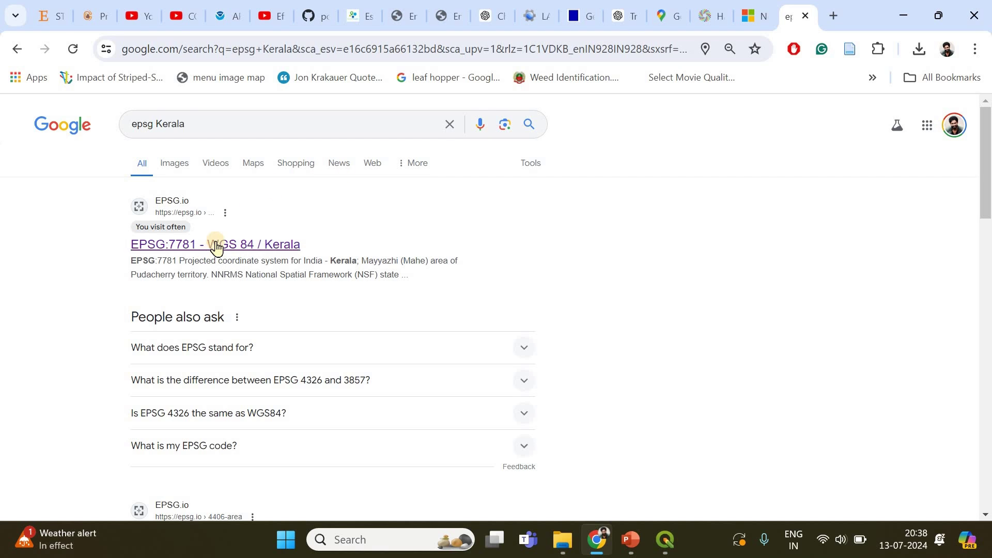
{"action": "left_click", "coordinate": [266, 249]}
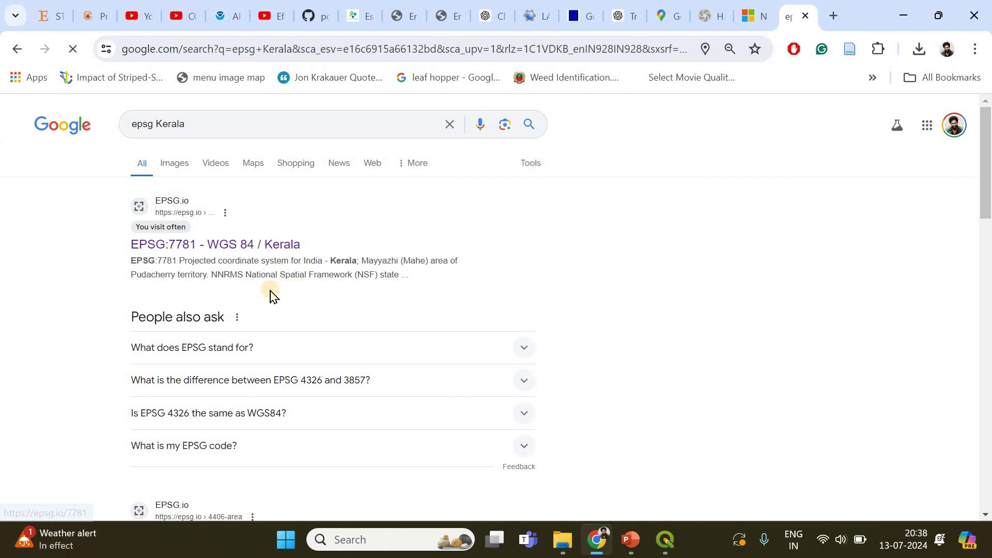
Examine the code, name, attributes and covered area of the WGS 84 / Kerala coordinate system
{"action": "left_click_drag", "start_coordinate": [109, 213], "coordinate": [223, 213]}
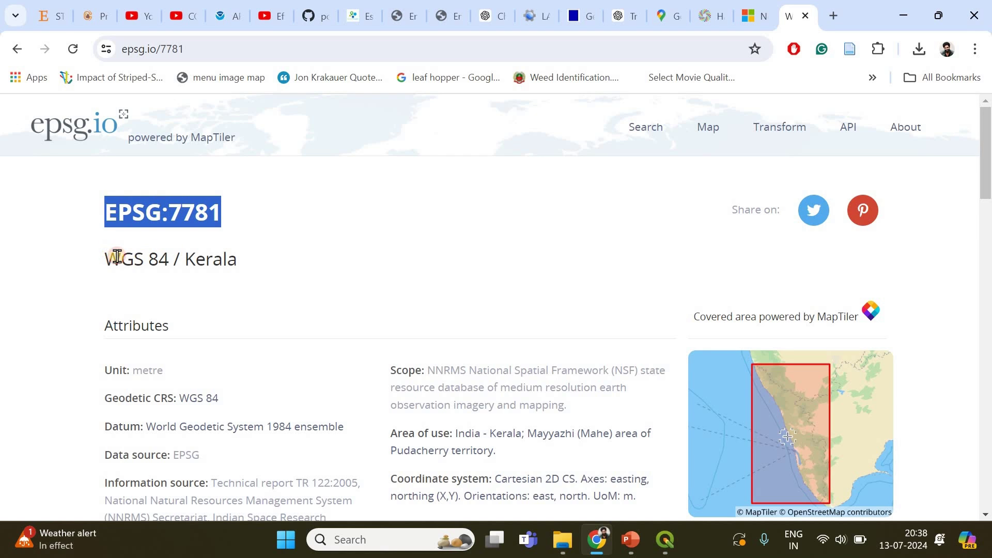
{"action": "left_click_drag", "start_coordinate": [116, 256], "coordinate": [223, 265]}
{"action": "scroll", "coordinate": [316, 235], "scroll_direction": "down", "scroll_amount": 2}
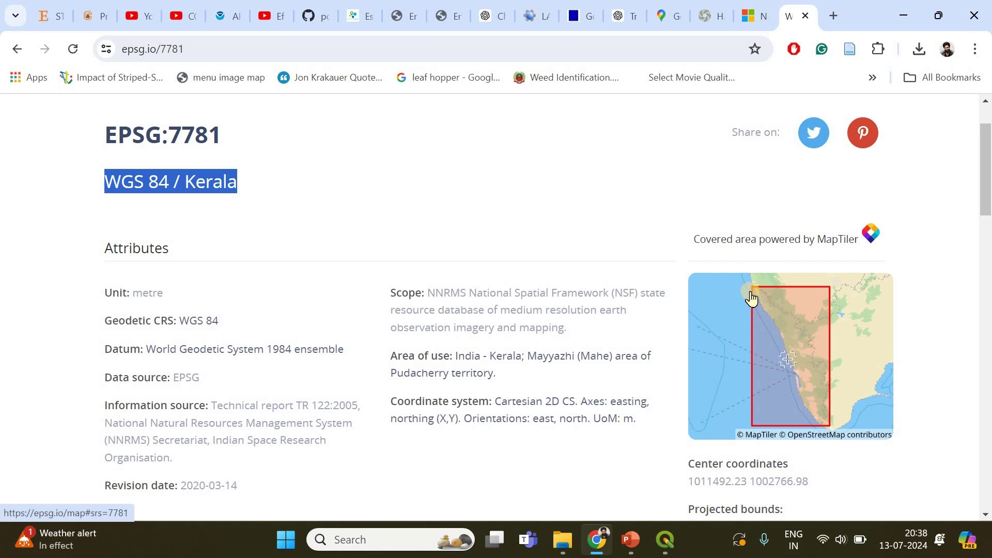
Return to the search results, search for "epsg Maharastra" and open the epsg.io page of EPSG:7767, WGS 84 / Maharashtra
{"action": "left_click", "coordinate": [17, 49]}
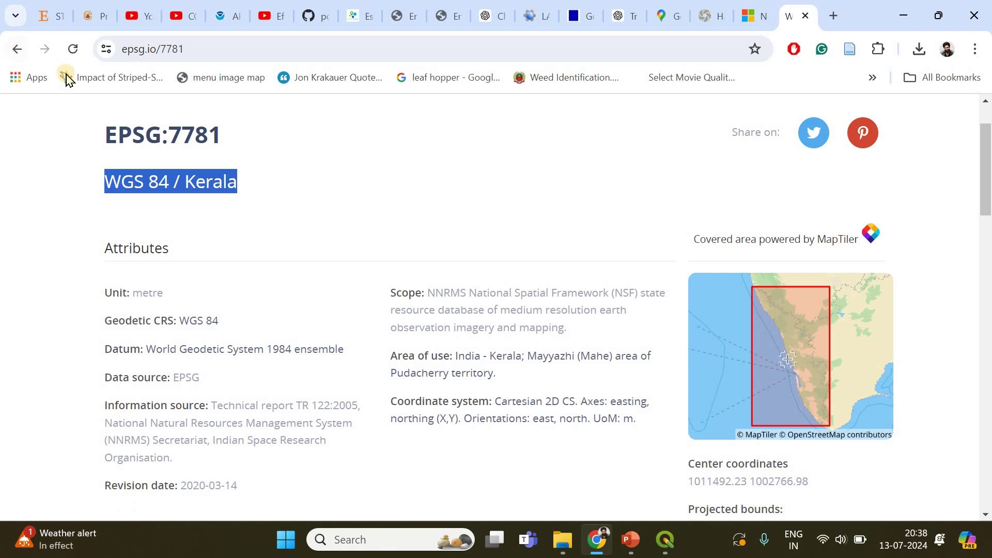
{"action": "double_click", "coordinate": [157, 125]}
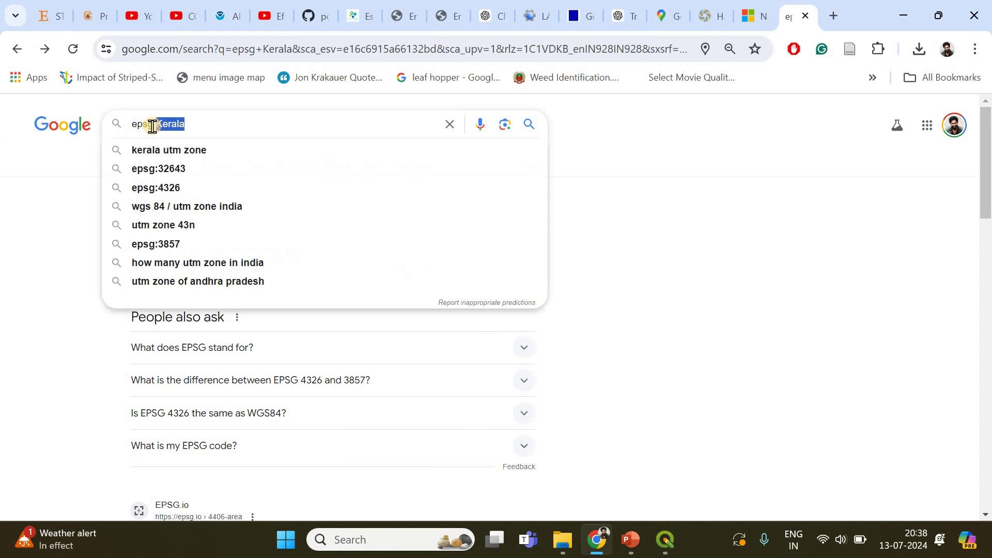
{"action": "key", "text": "BackSpace"}
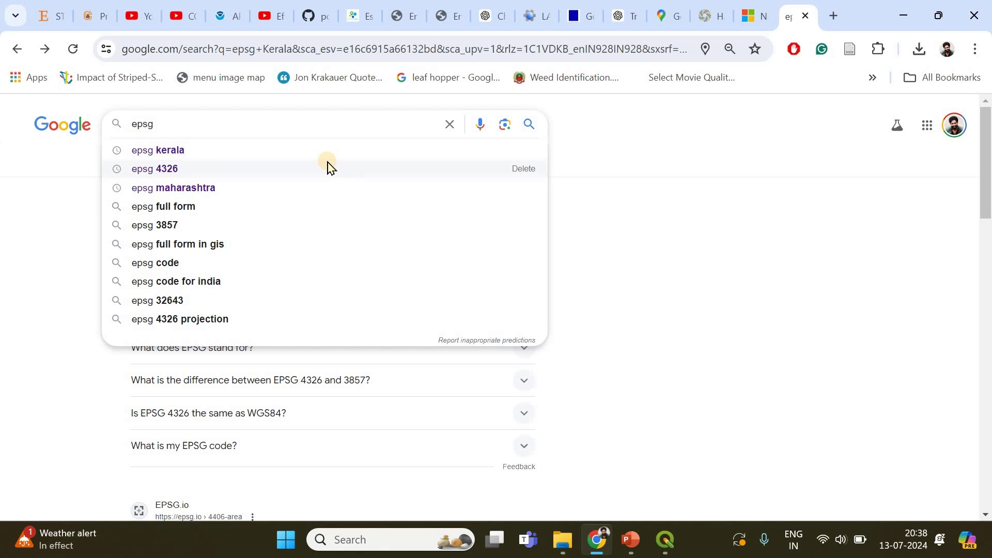
{"action": "type", "text": "m"}
{"action": "key", "text": "BackSpace"}
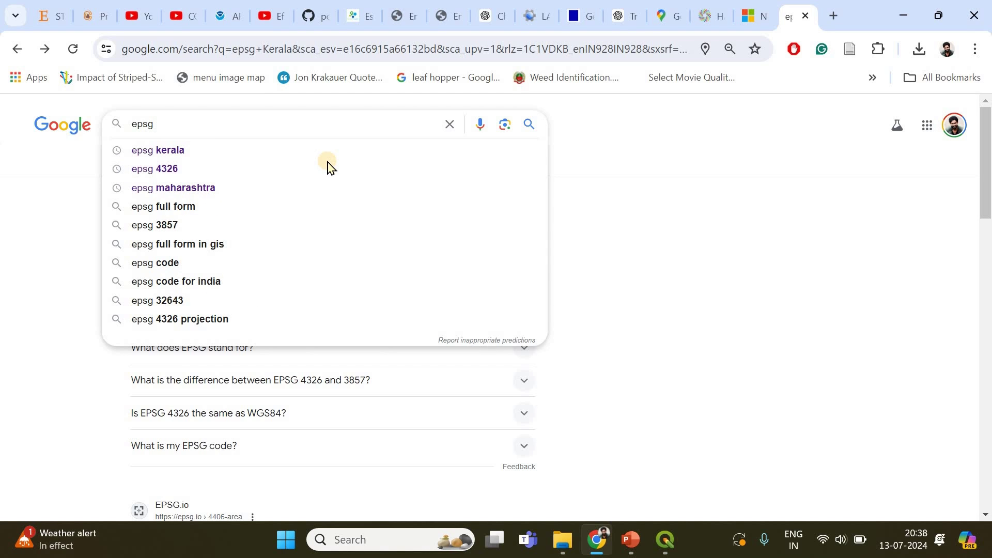
{"action": "type", "text": "Maharastra"}
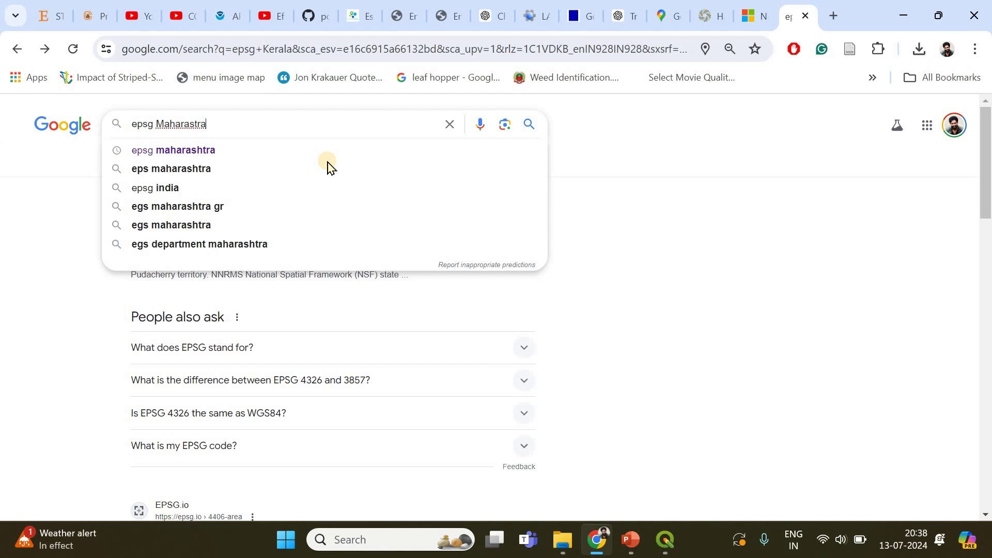
{"action": "key", "text": "Return"}
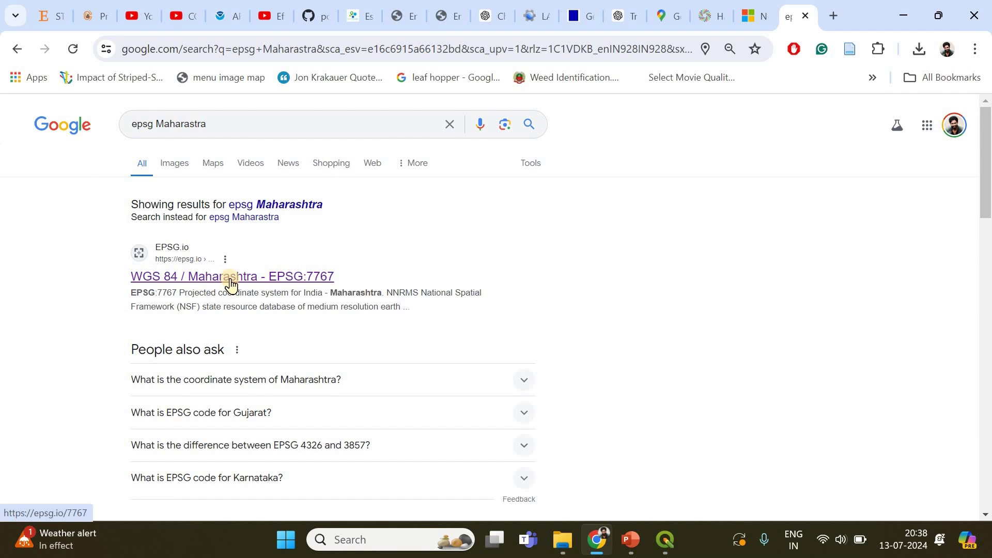
{"action": "left_click", "coordinate": [260, 278]}
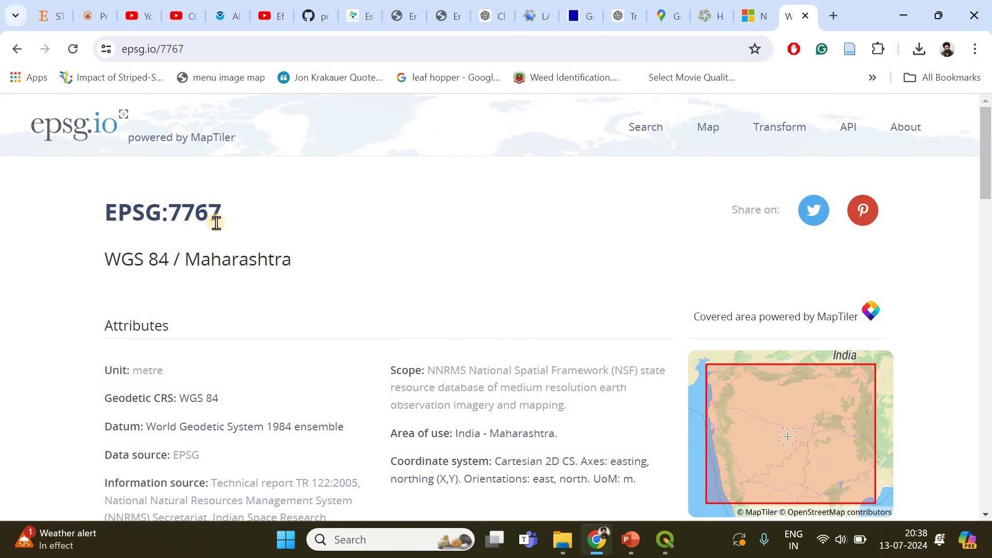
Check the attributes of the WGS 84 / Maharashtra coordinate system, in particular its unit
{"action": "scroll", "coordinate": [372, 222], "scroll_direction": "down", "scroll_amount": 1}
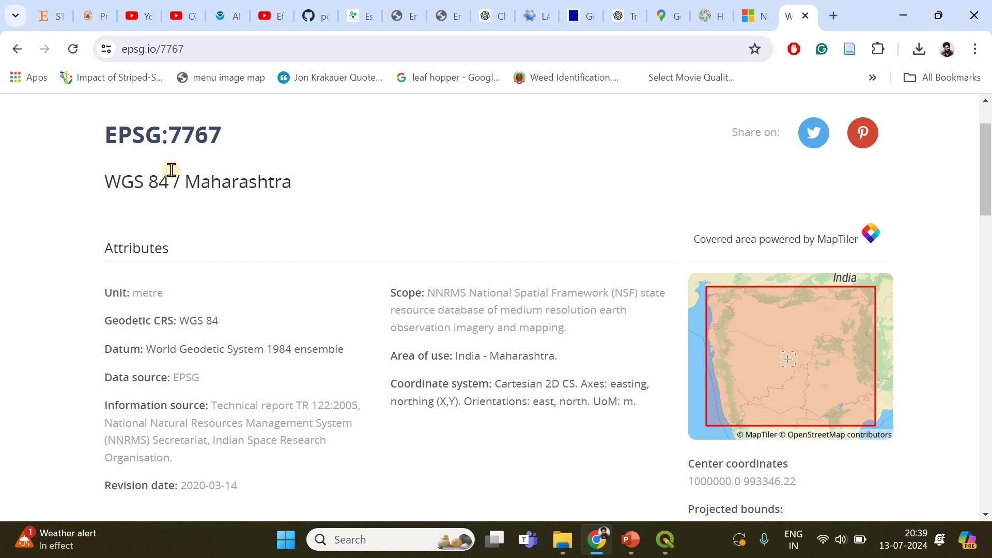
{"action": "scroll", "coordinate": [140, 212], "scroll_direction": "down", "scroll_amount": 1}
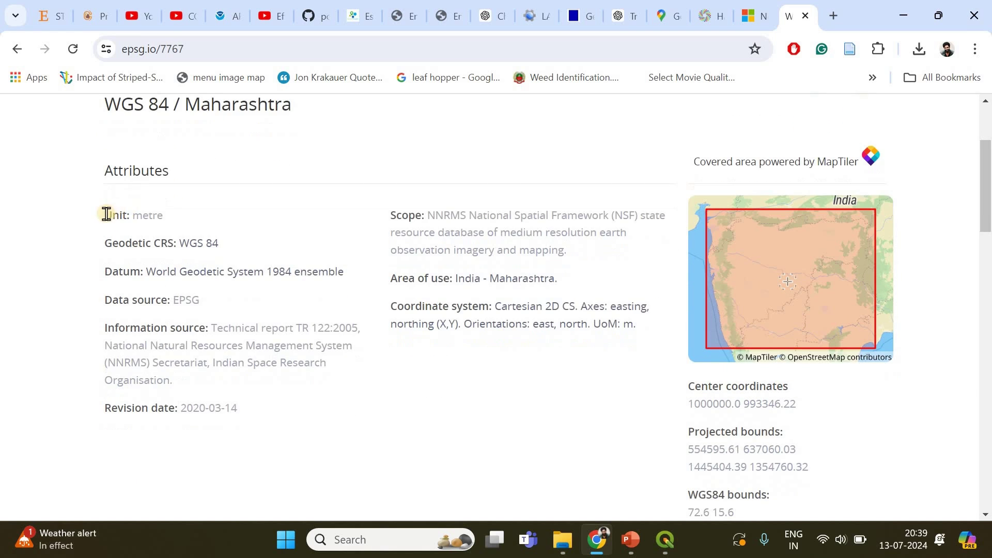
{"action": "triple_click", "coordinate": [170, 214]}
Search Google for "epsg kerala" again, reopen the EPSG:7781 page and check its unit
{"action": "left_click", "coordinate": [15, 48]}
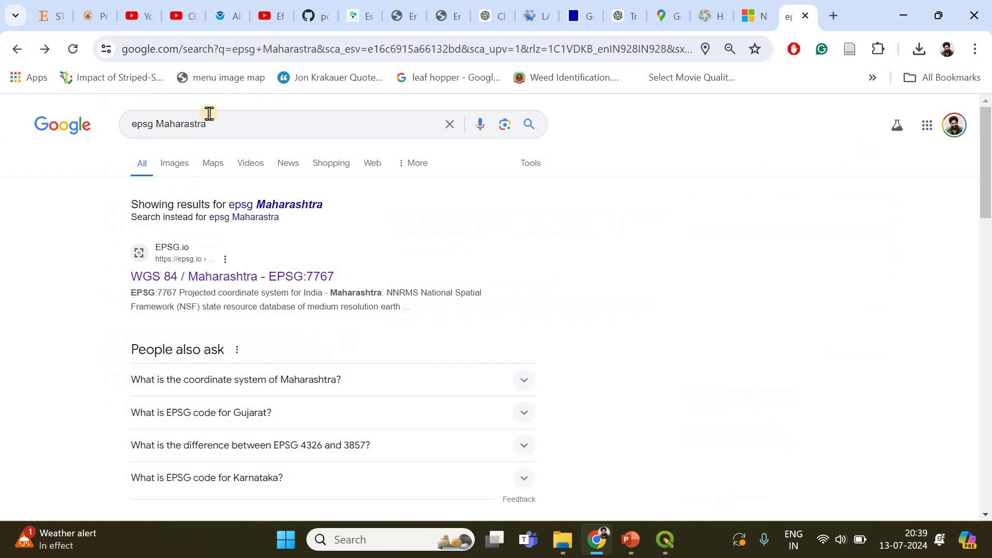
{"action": "left_click", "coordinate": [166, 122]}
{"action": "key", "text": "shift+End"}
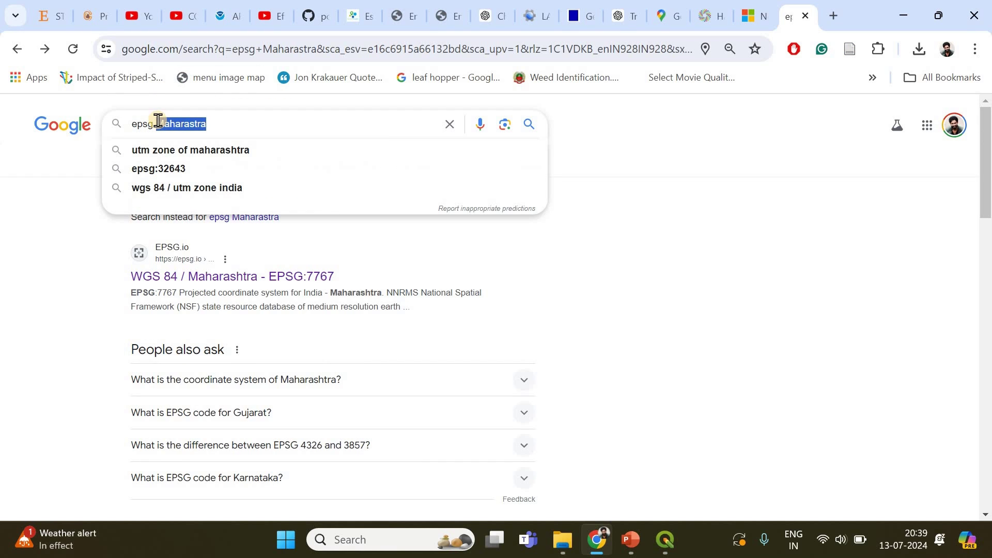
{"action": "type", "text": "kerala"}
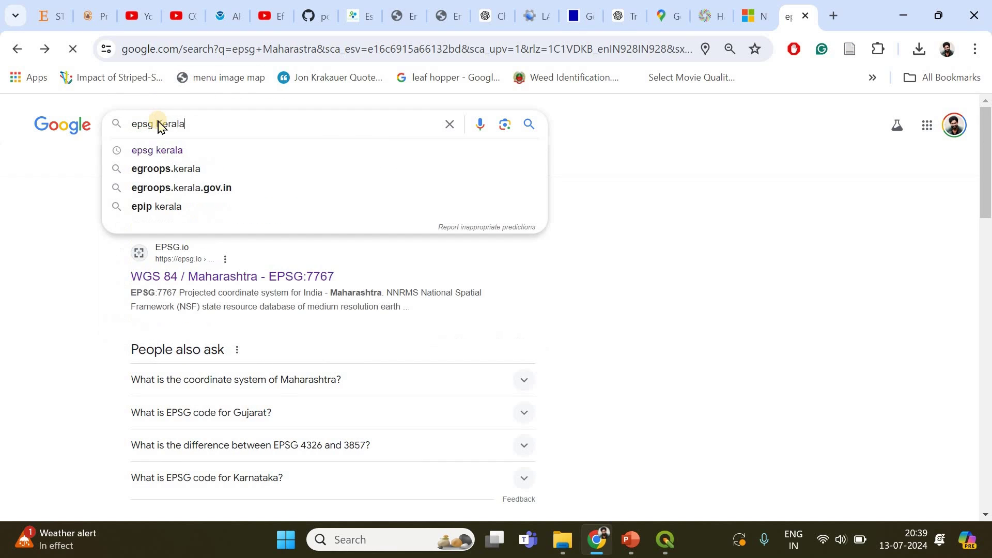
{"action": "key", "text": "Return"}
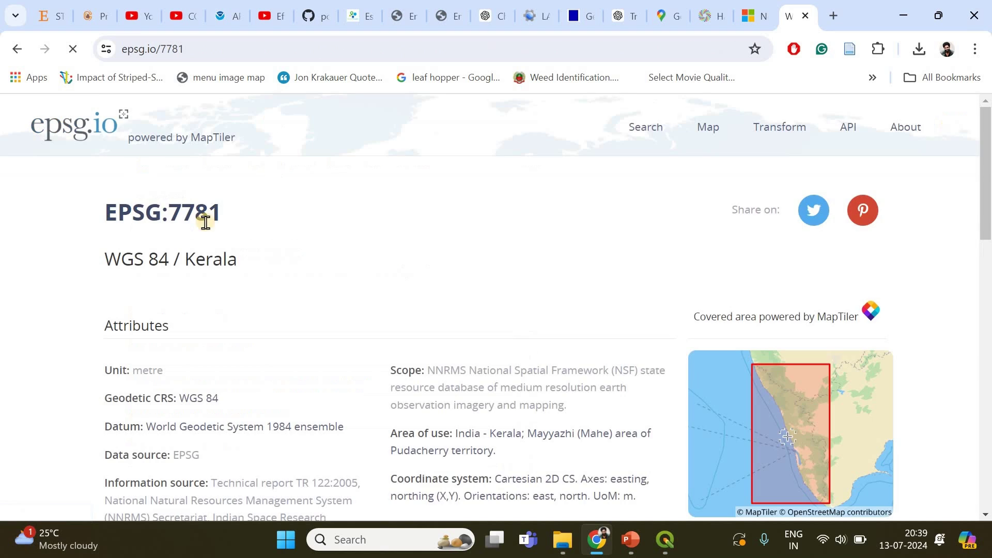
{"action": "triple_click", "coordinate": [162, 373]}
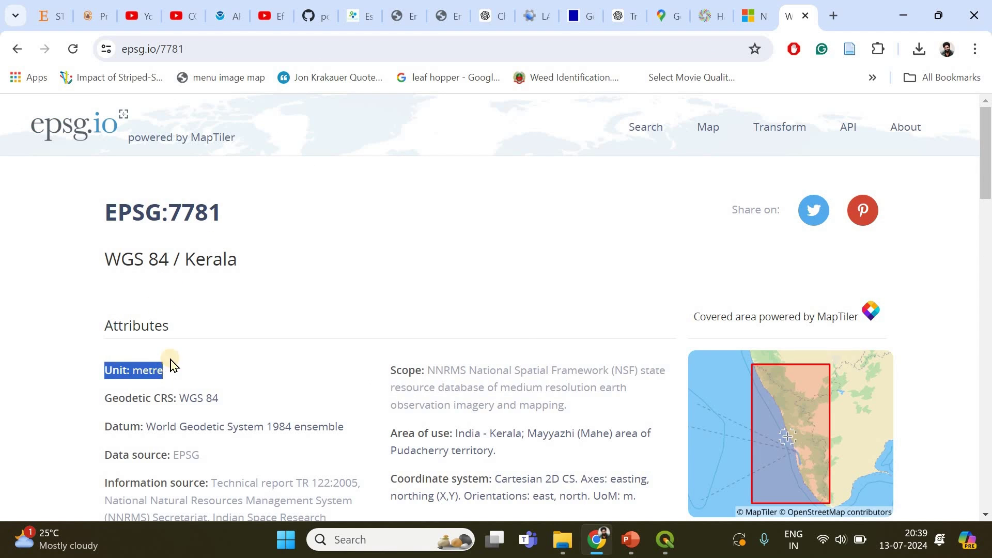
Switch to QGIS briefly, then return to the EPSG:7781 page in Chrome and review its attributes
{"action": "left_click", "coordinate": [903, 15]}
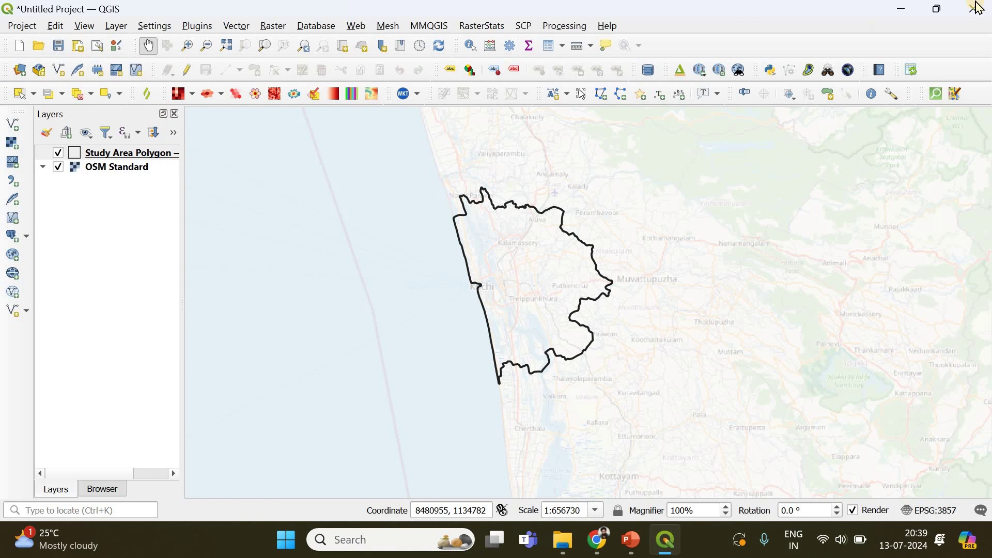
{"action": "left_click", "coordinate": [667, 541]}
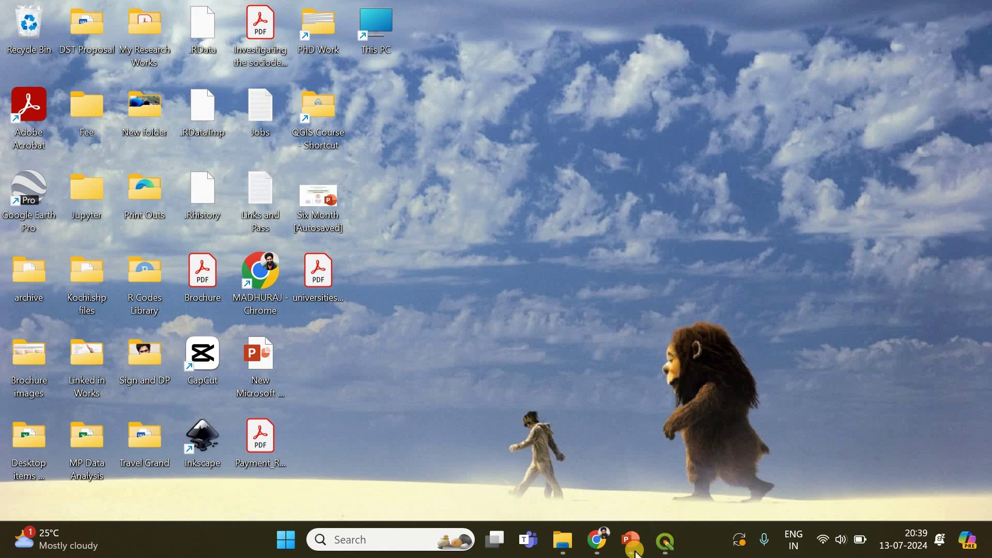
{"action": "left_click", "coordinate": [596, 540]}
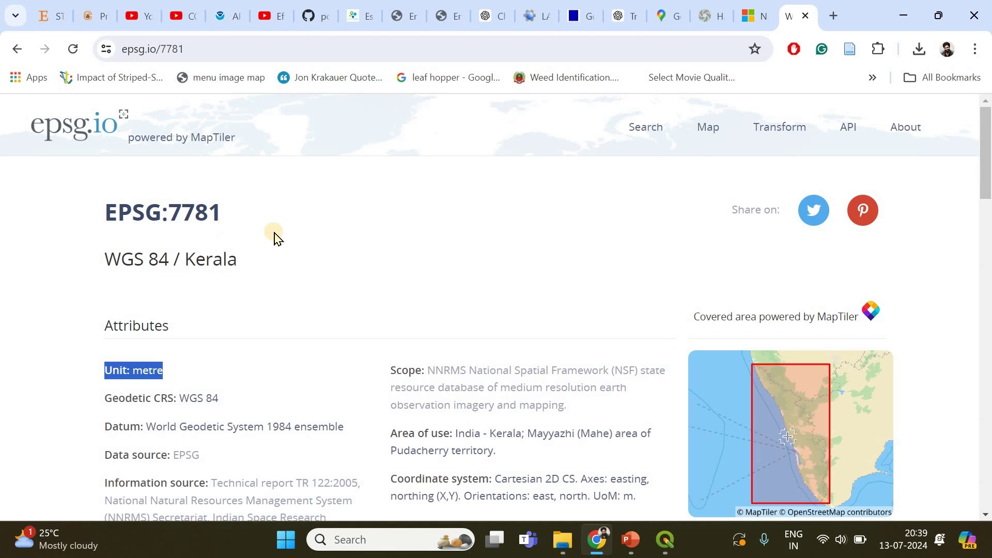
{"action": "scroll", "coordinate": [275, 237], "scroll_direction": "down", "scroll_amount": 1}
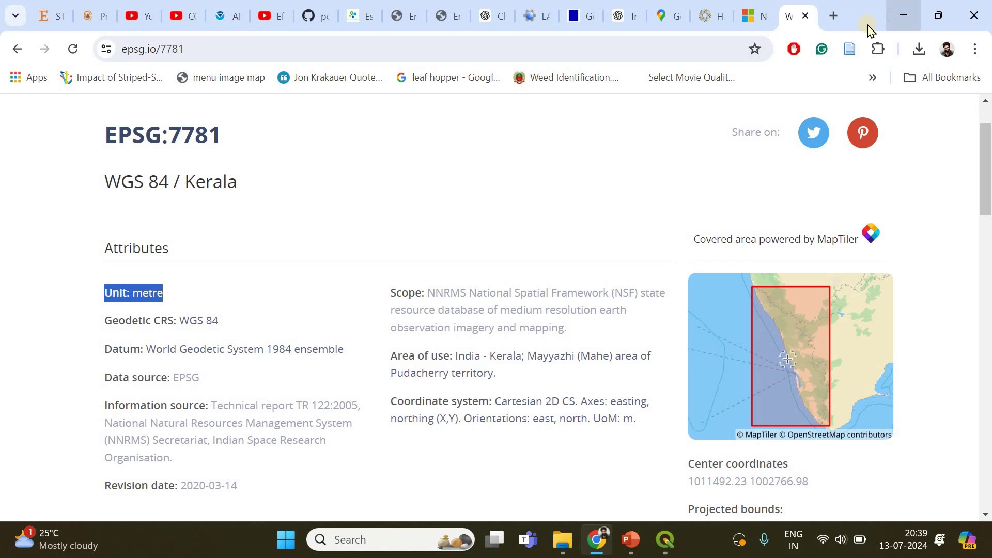
Switch to QGIS and open the Reproject Layer tool with the Study Area Polygon layer as input
{"action": "left_click", "coordinate": [901, 16]}
{"action": "left_click", "coordinate": [665, 540]}
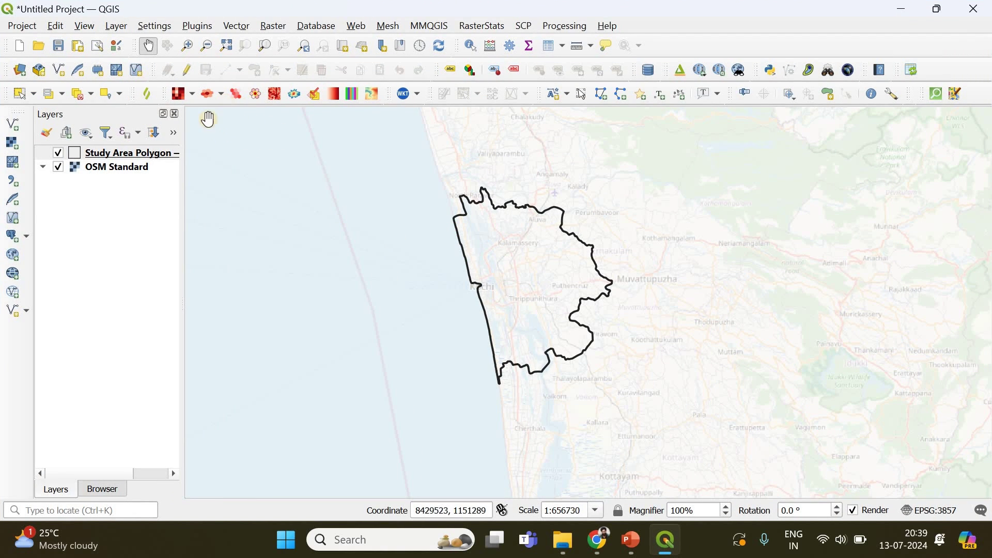
{"action": "right_click", "coordinate": [151, 158]}
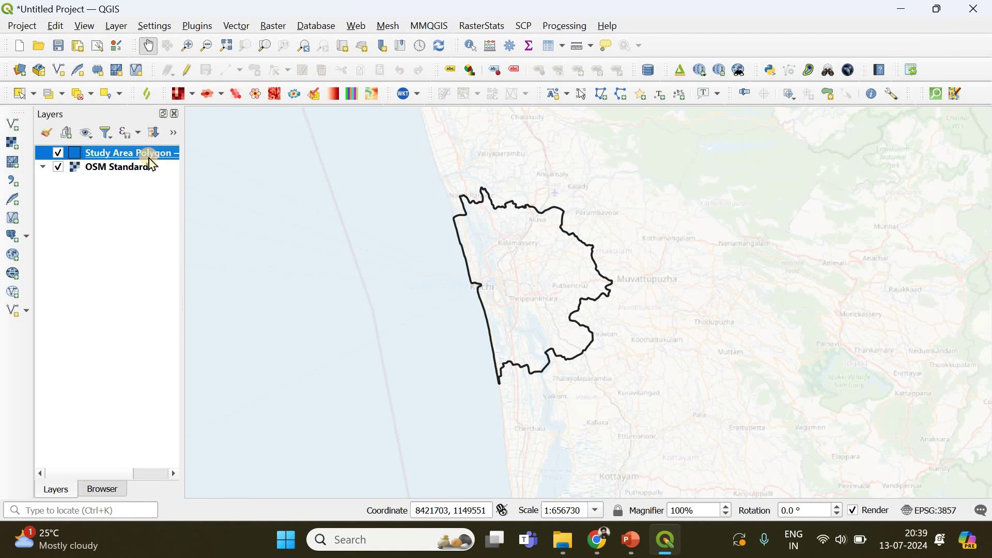
{"action": "left_click", "coordinate": [135, 153]}
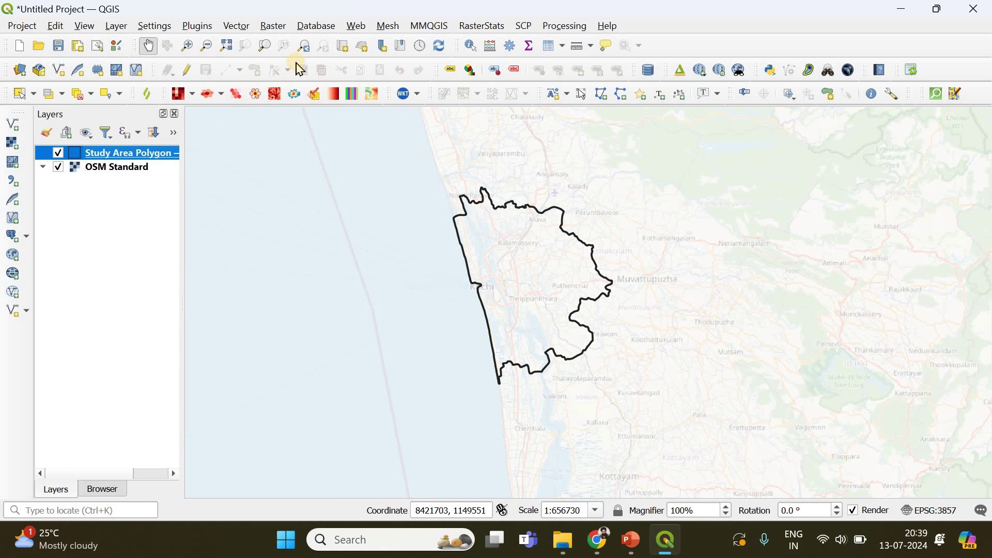
{"action": "left_click", "coordinate": [246, 32]}
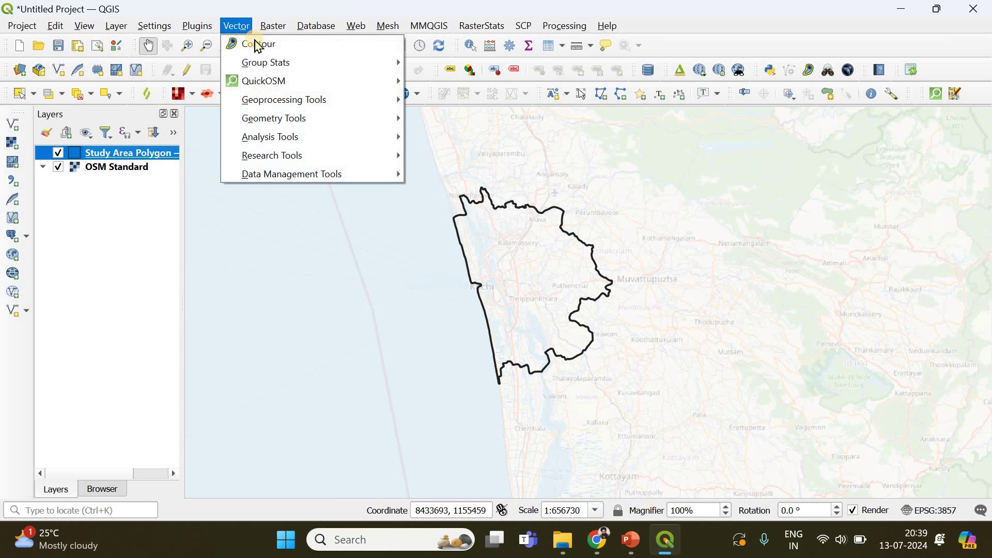
{"action": "mouse_move", "coordinate": [317, 180]}
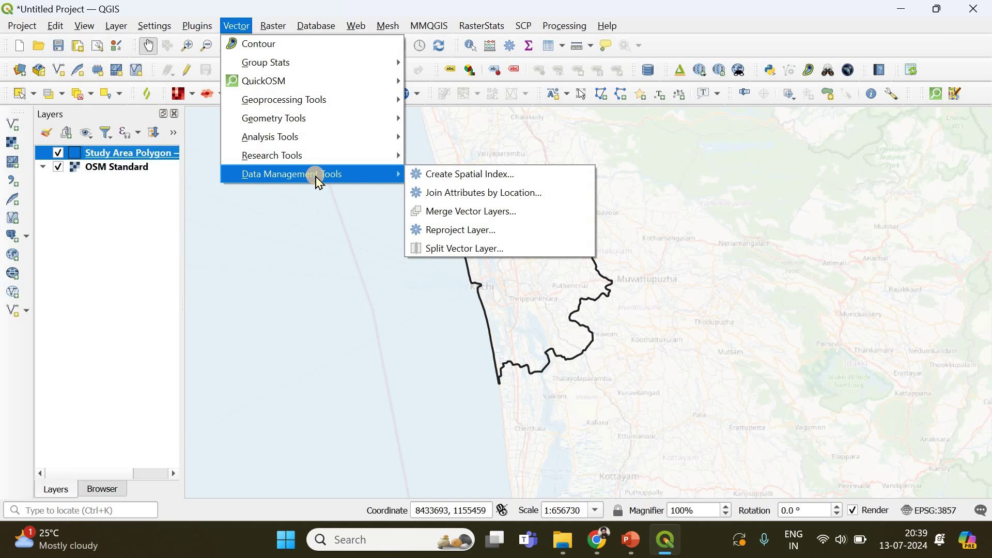
{"action": "left_click", "coordinate": [474, 237]}
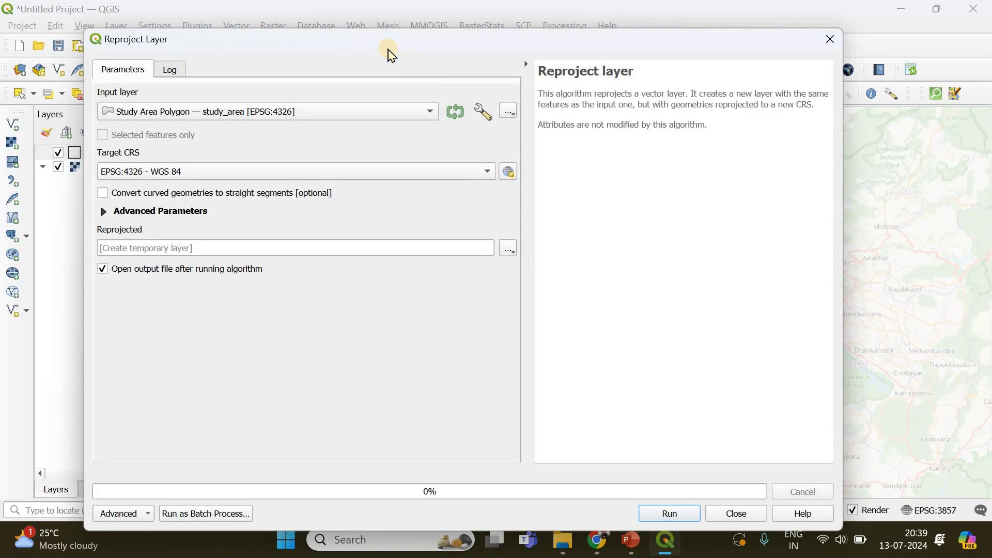
{"action": "left_click_drag", "start_coordinate": [560, 33], "coordinate": [505, 67]}
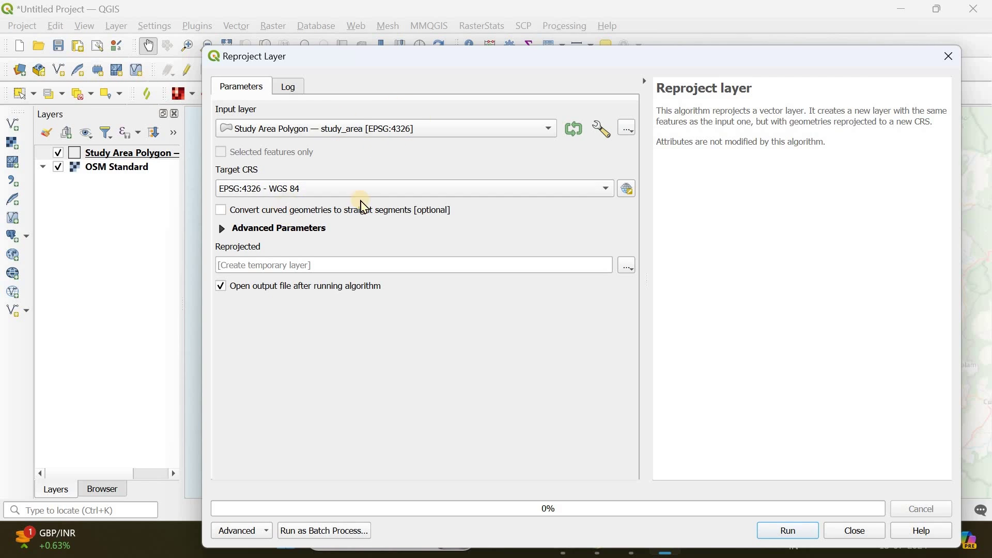
{"action": "mouse_move", "coordinate": [465, 221]}
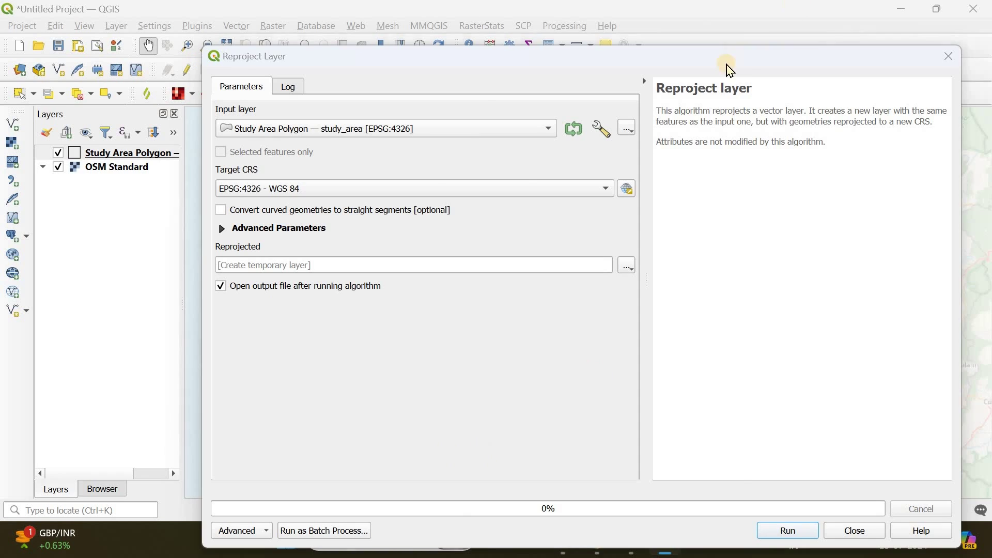
Check the EPSG code on the WGS 84 / Kerala page in Chrome, then return to QGIS
{"action": "key", "text": "super"}
{"action": "left_click", "coordinate": [598, 538]}
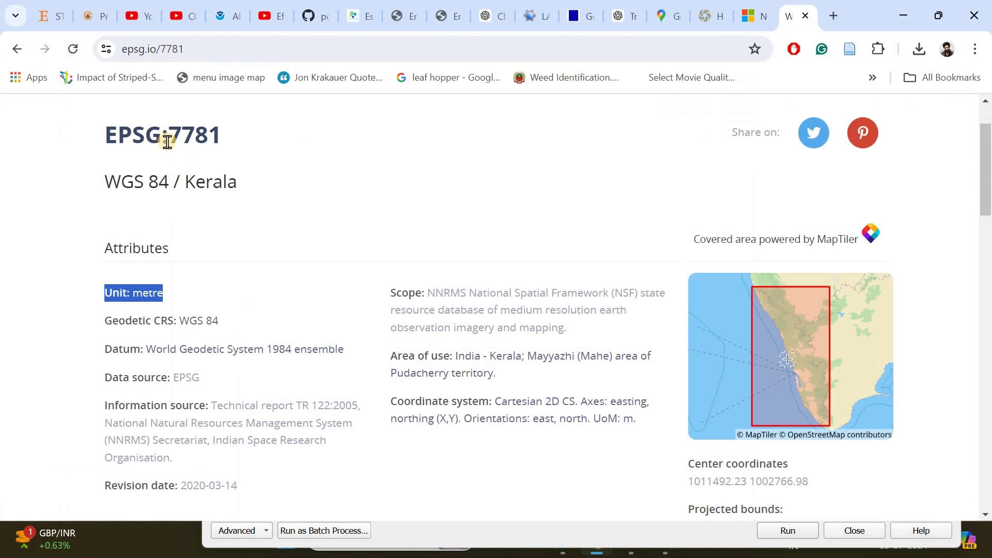
{"action": "left_click", "coordinate": [900, 18]}
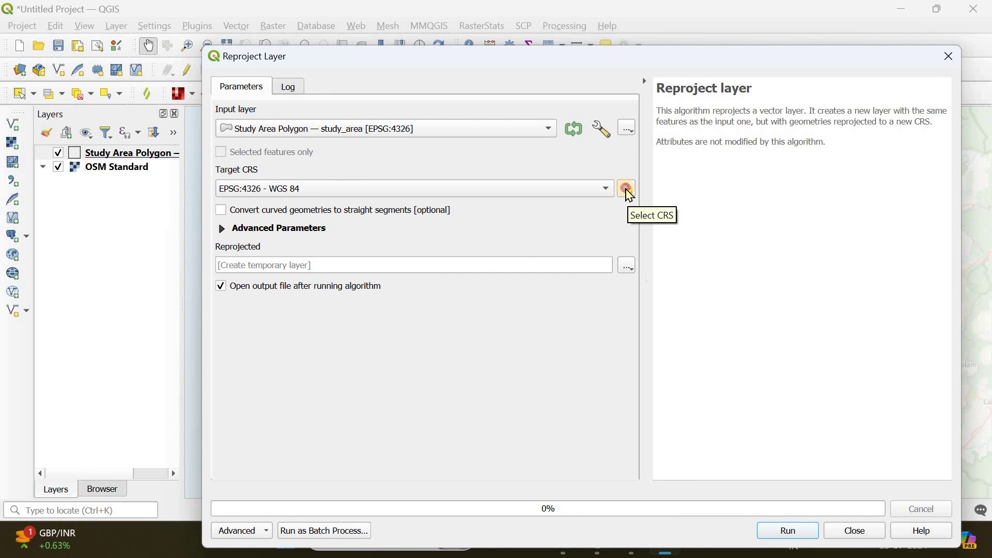
Remove WGS 84 / Kerala from the recently used systems, filter for 7781 and choose WGS 84 / Kerala (EPSG:7781) as target CRS
{"action": "left_click", "coordinate": [629, 192]}
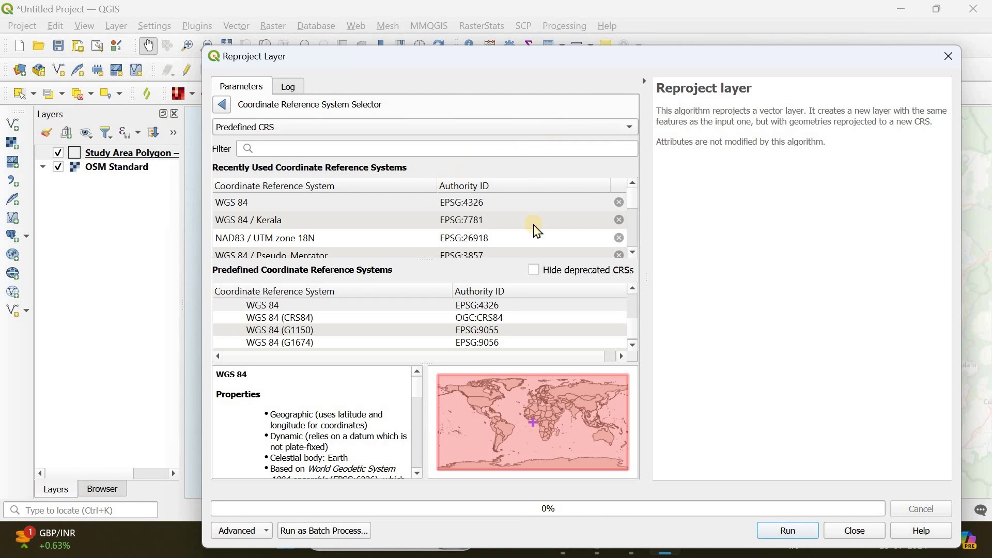
{"action": "left_click", "coordinate": [620, 220]}
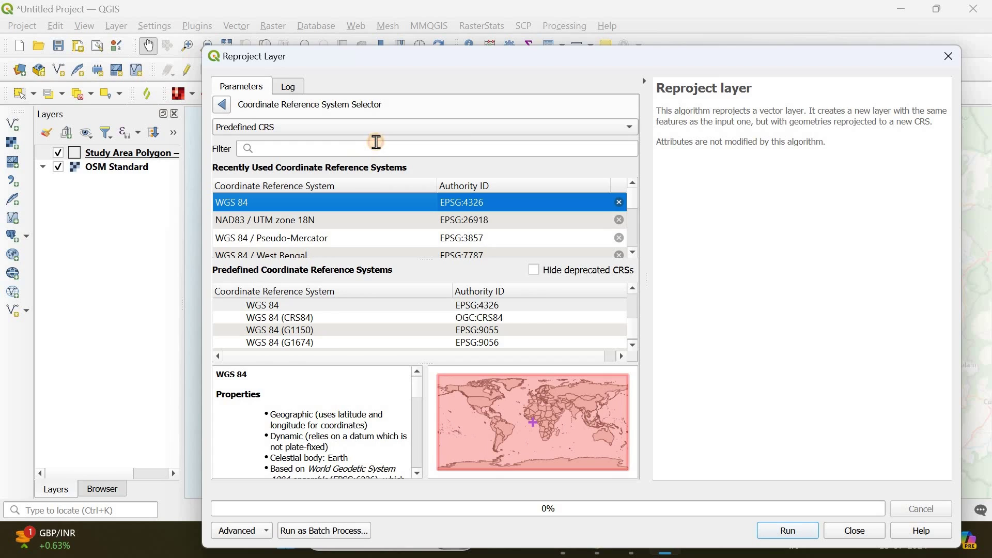
{"action": "left_click", "coordinate": [413, 154]}
{"action": "type", "text": "7781"}
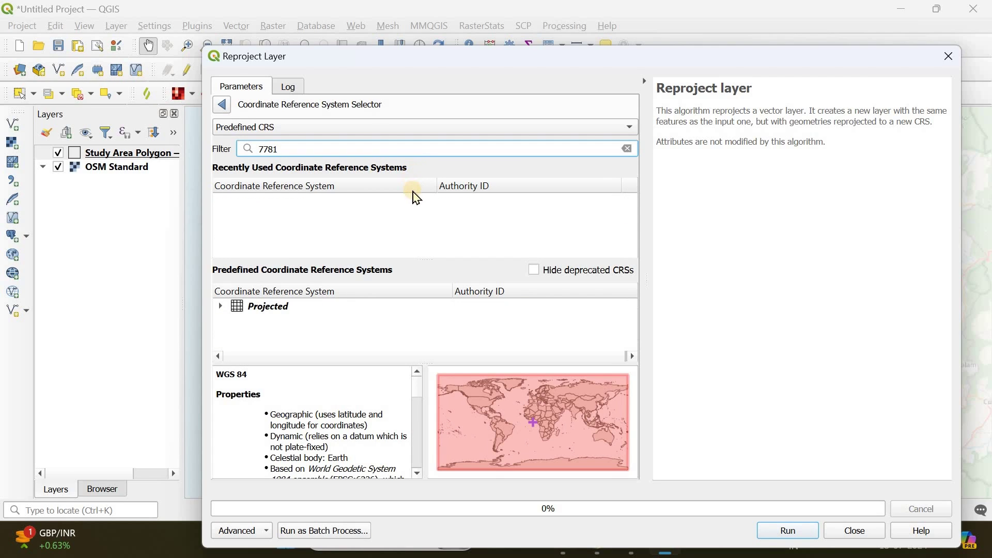
{"action": "left_click", "coordinate": [222, 308]}
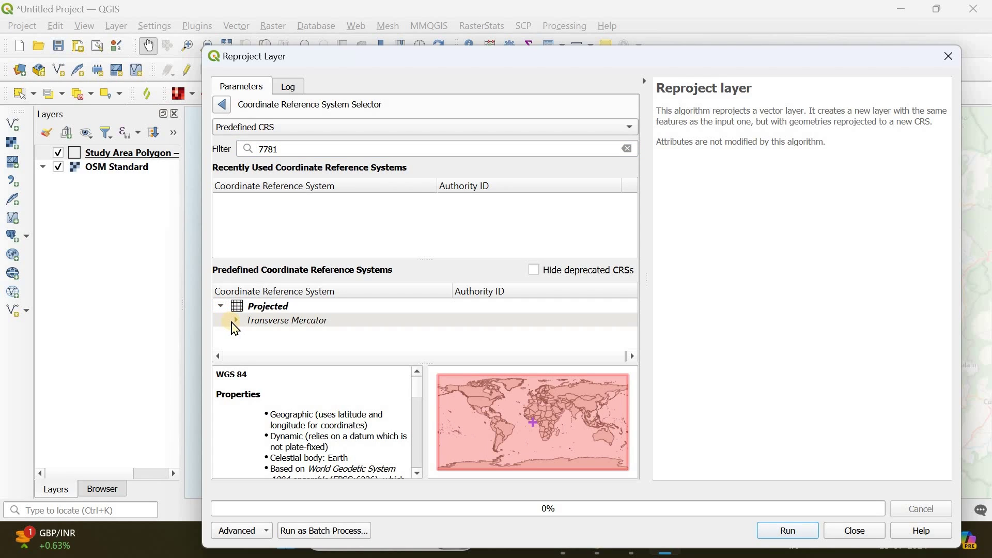
{"action": "left_click", "coordinate": [236, 322]}
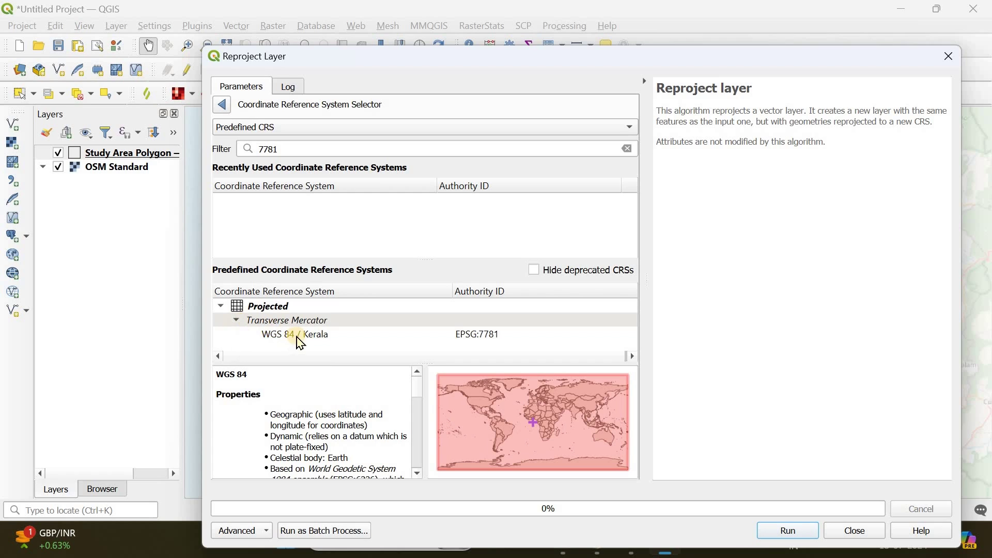
{"action": "left_click", "coordinate": [299, 336]}
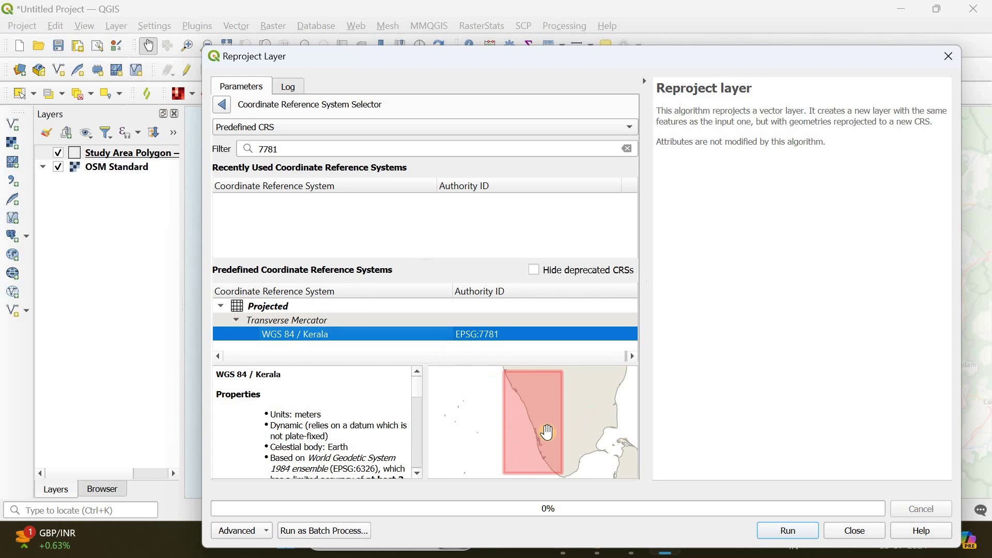
Highlight the units of the selected CRS, run the reprojection to a temporary layer and close the tool
{"action": "left_click", "coordinate": [326, 334]}
{"action": "left_click", "coordinate": [264, 417]}
{"action": "left_click_drag", "start_coordinate": [272, 416], "coordinate": [333, 414]}
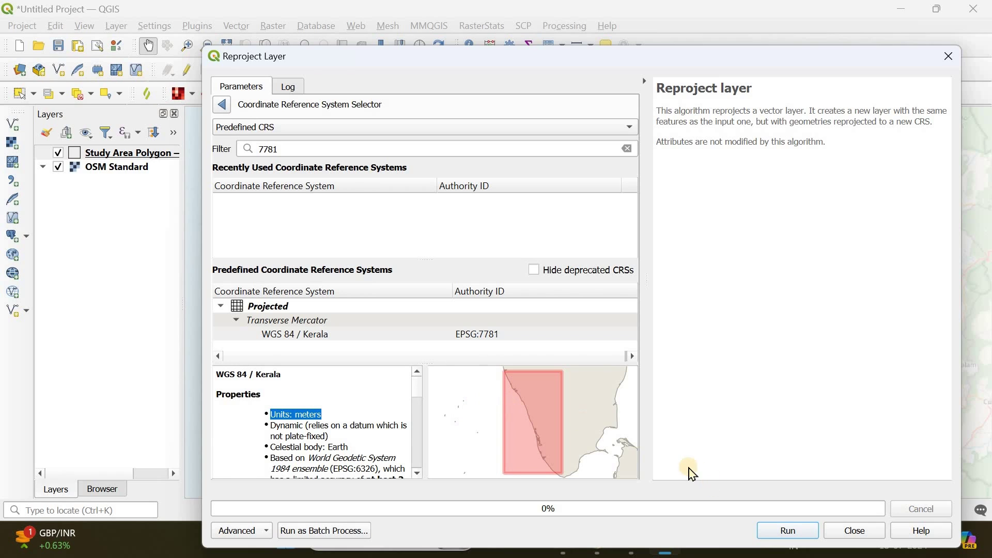
{"action": "left_click", "coordinate": [782, 537]}
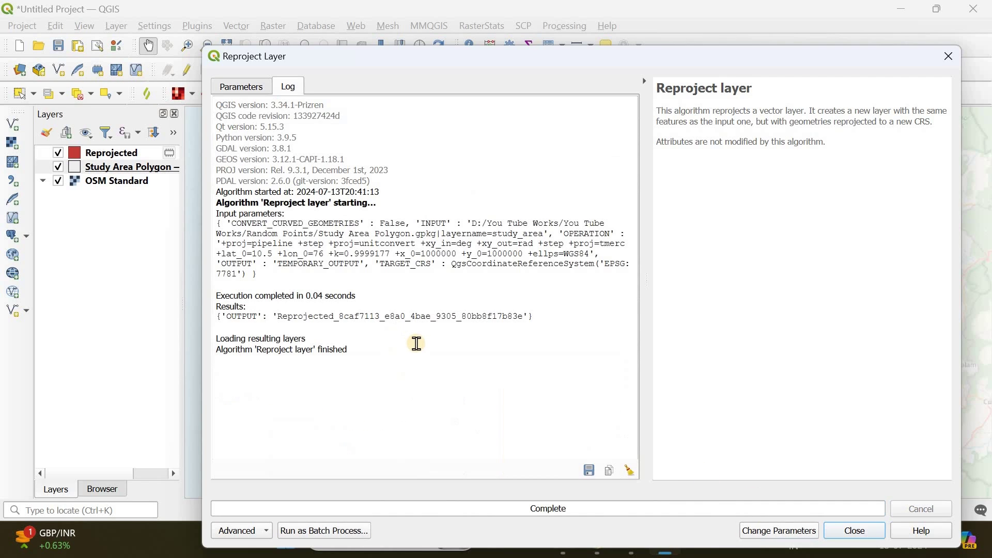
{"action": "left_click", "coordinate": [872, 537]}
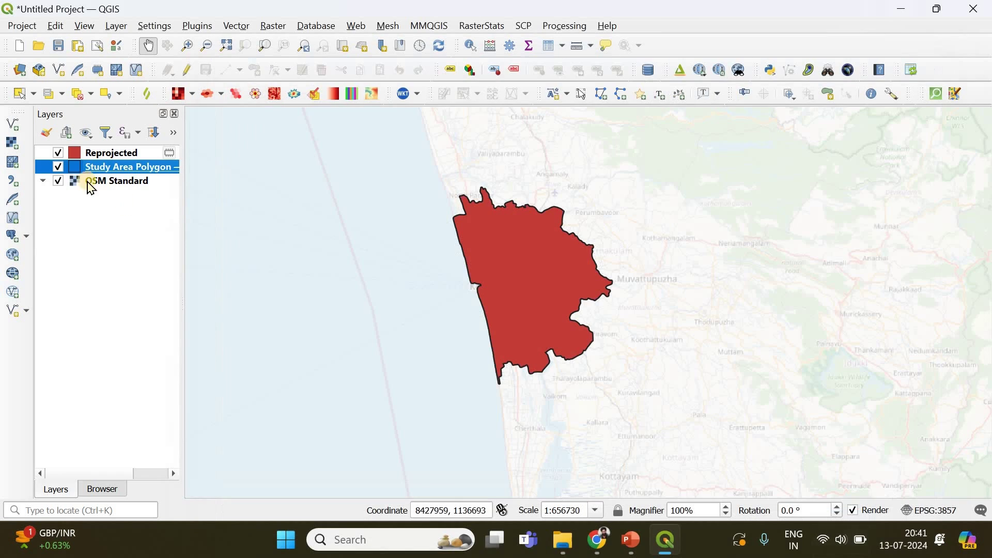
Compare the reprojected layer with the original polygon by hiding and showing it again
{"action": "left_click", "coordinate": [87, 166]}
{"action": "left_click", "coordinate": [58, 153]}
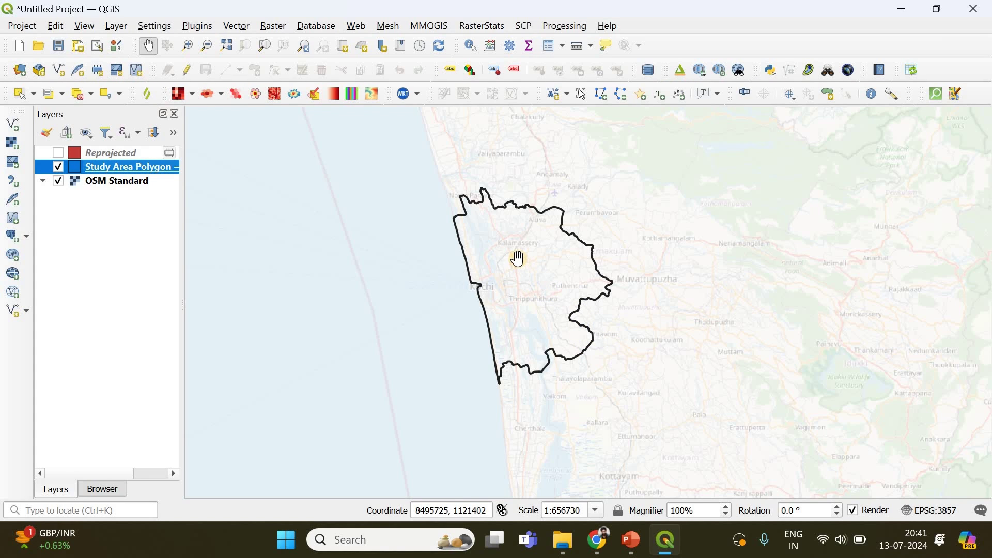
{"action": "left_click", "coordinate": [58, 153]}
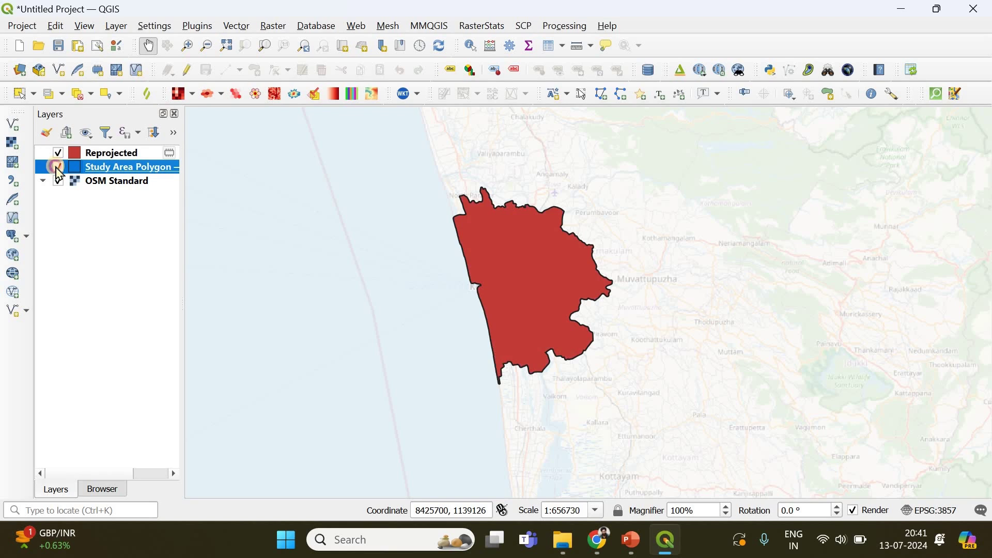
Hide the original Study Area Polygon layer and remove it from the project
{"action": "left_click", "coordinate": [58, 167]}
{"action": "left_click", "coordinate": [115, 170]}
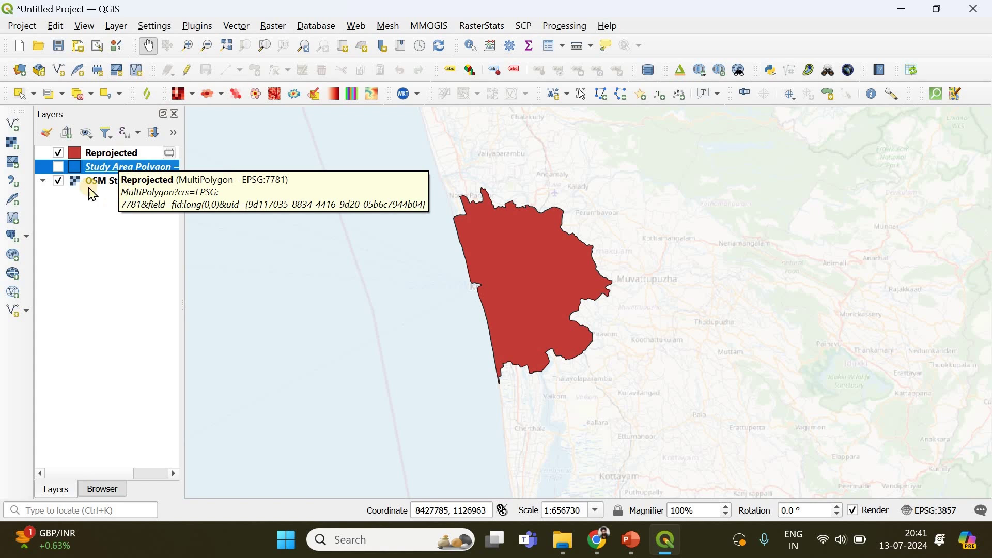
{"action": "right_click", "coordinate": [117, 174]}
{"action": "left_click", "coordinate": [128, 158]}
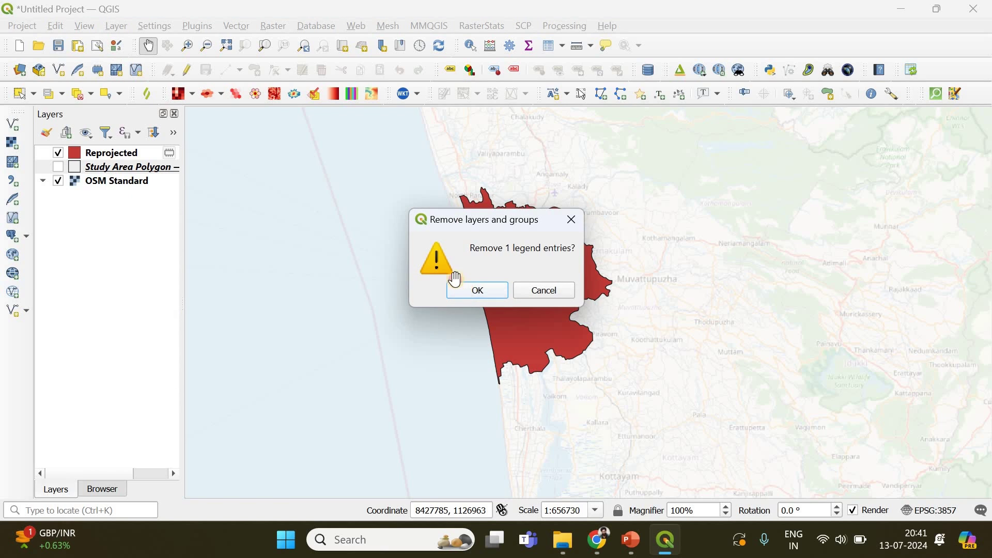
{"action": "left_click", "coordinate": [458, 289]}
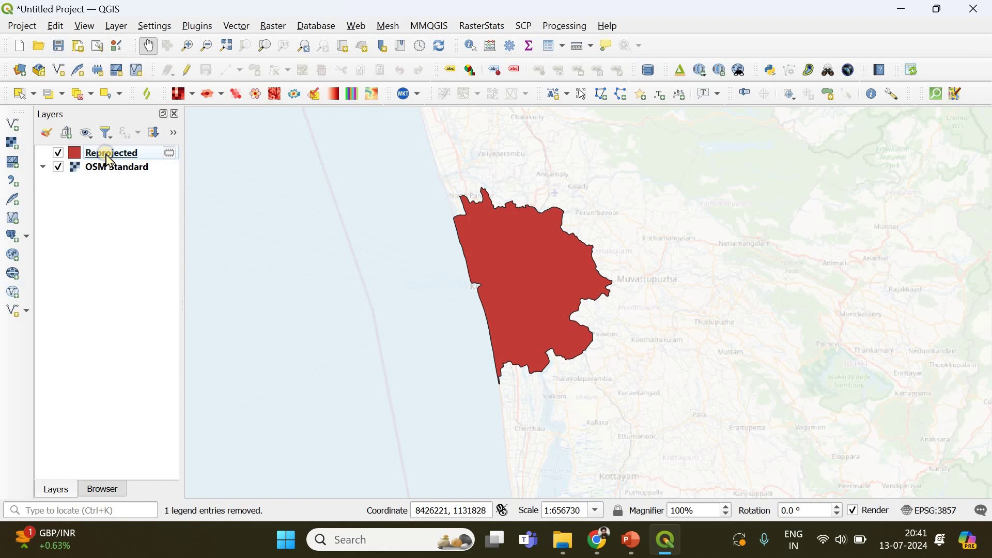
Style the Reprojected layer with a transparent fill and a 0.66 mm stroke width, and apply the symbology
{"action": "right_click", "coordinate": [109, 159]}
{"action": "left_click", "coordinate": [606, 290]}
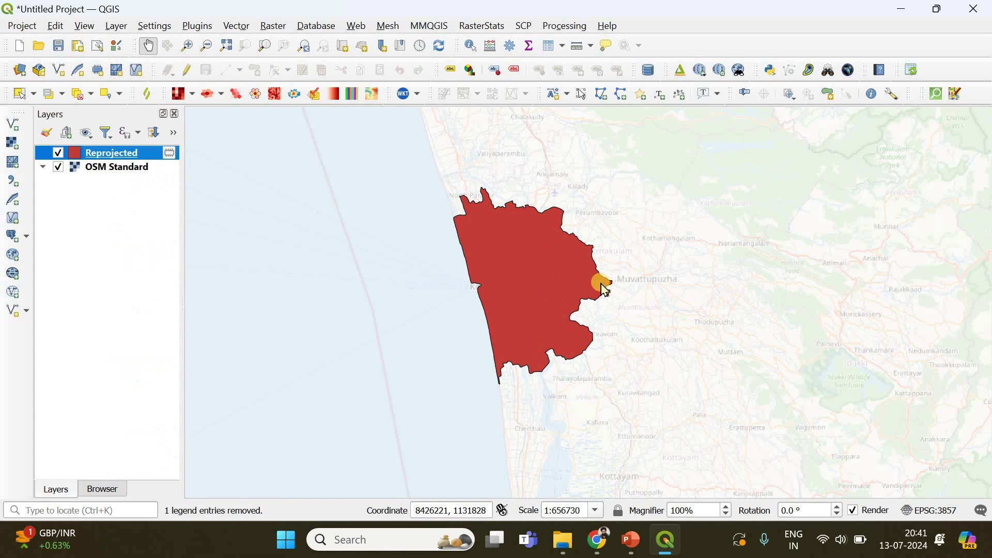
{"action": "double_click", "coordinate": [111, 153]}
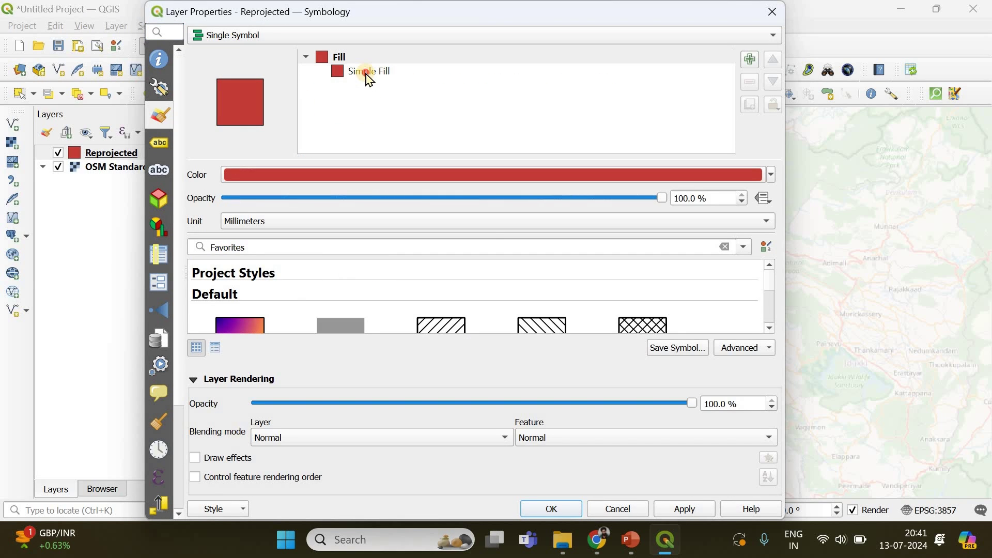
{"action": "left_click", "coordinate": [369, 72]}
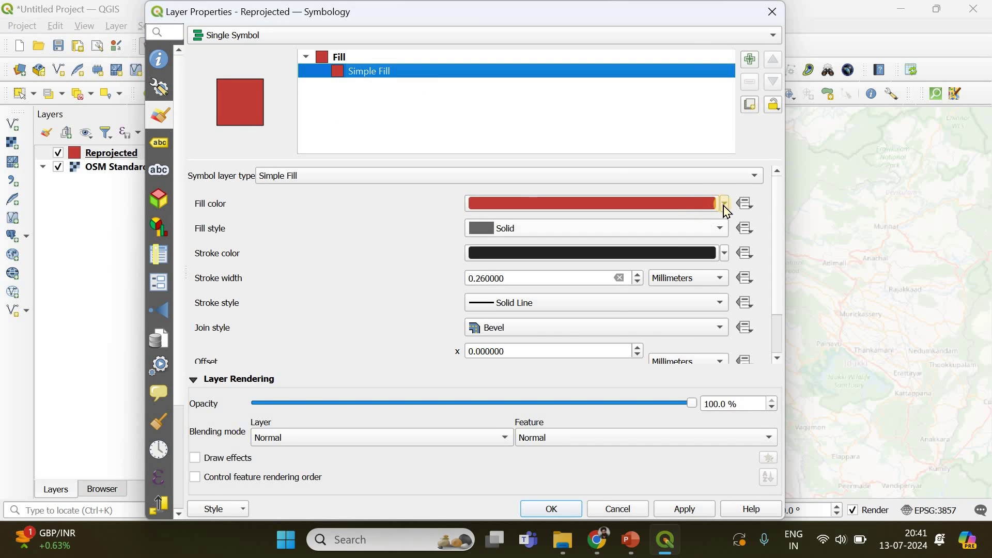
{"action": "right_click", "coordinate": [470, 199]}
{"action": "left_click", "coordinate": [474, 185]}
{"action": "left_click", "coordinate": [614, 279]}
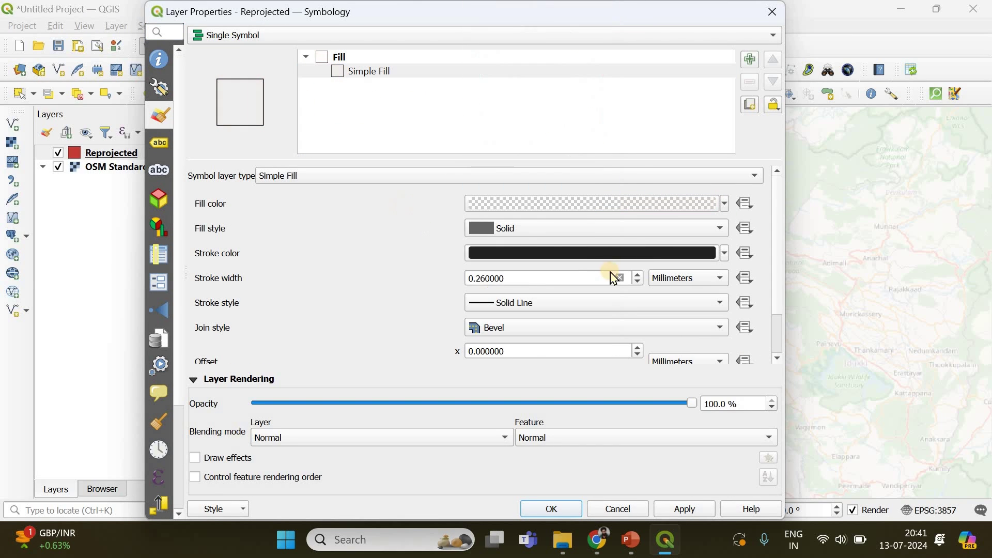
{"action": "left_click", "coordinate": [637, 279]}
{"action": "left_click", "coordinate": [637, 279]}
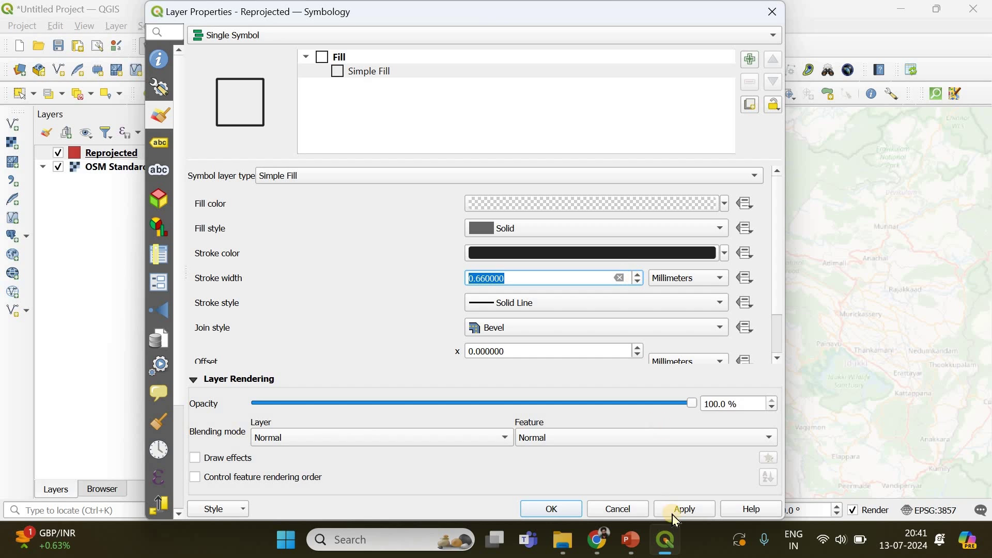
{"action": "left_click", "coordinate": [681, 512]}
{"action": "left_click", "coordinate": [549, 509]}
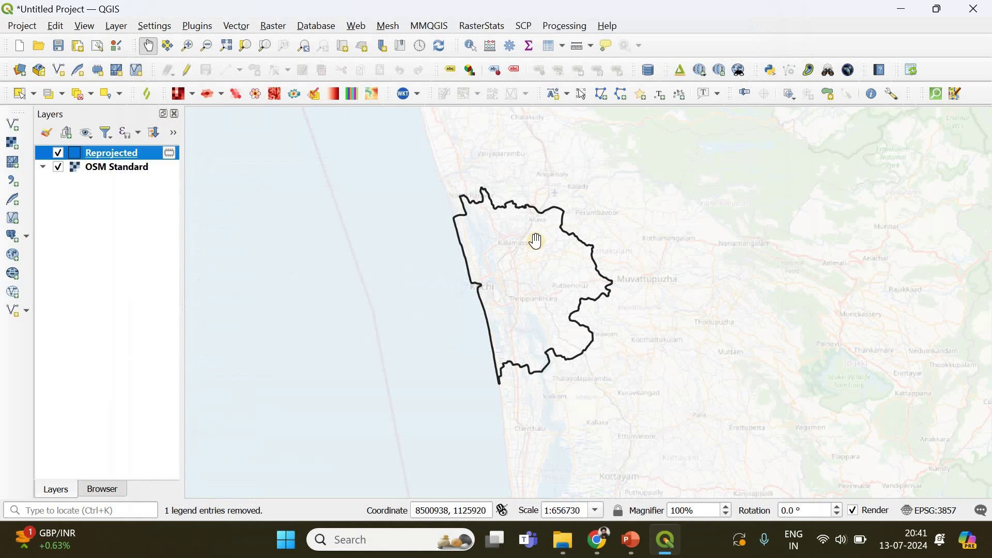
Rename the Reprojected layer as Study Area Reprojected
{"action": "left_click", "coordinate": [118, 156]}
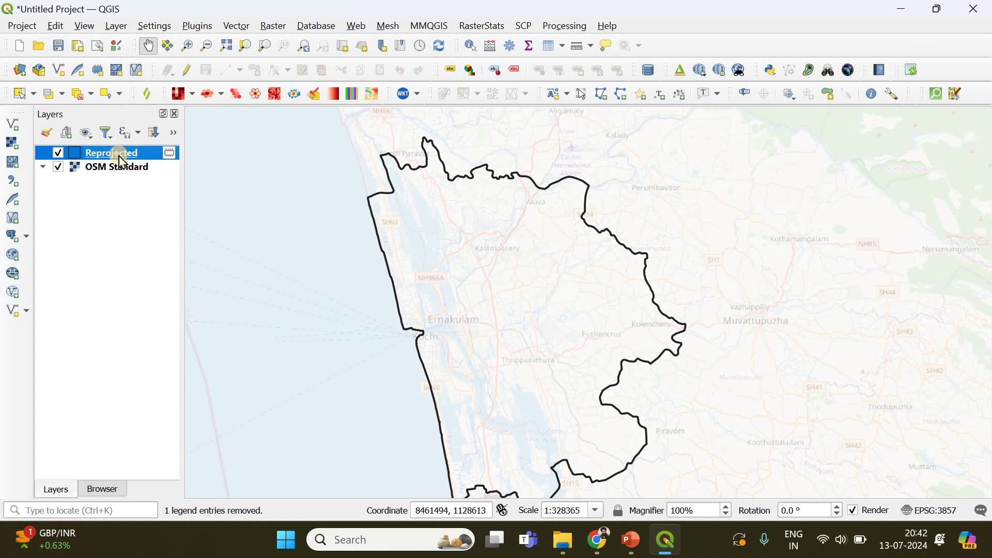
{"action": "right_click", "coordinate": [121, 162]}
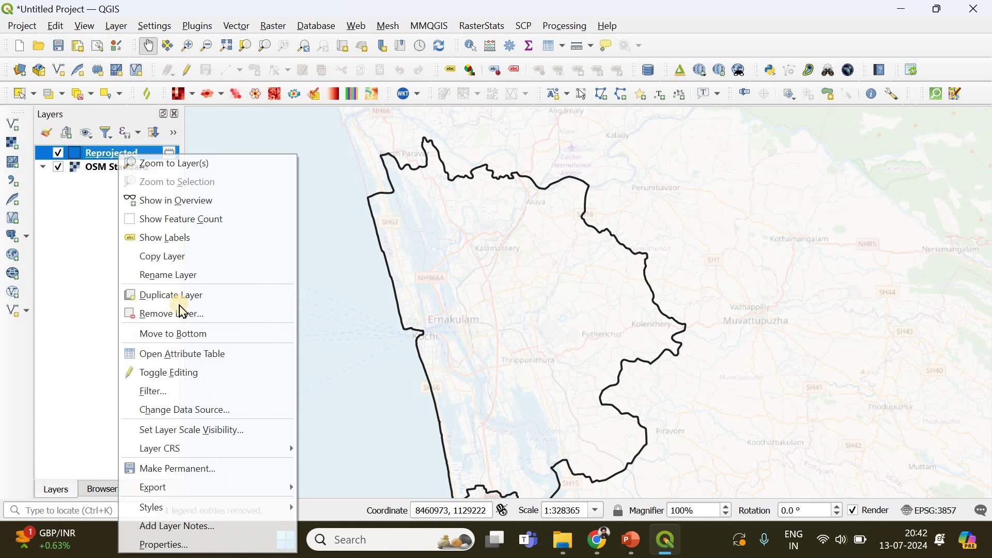
{"action": "left_click", "coordinate": [198, 279]}
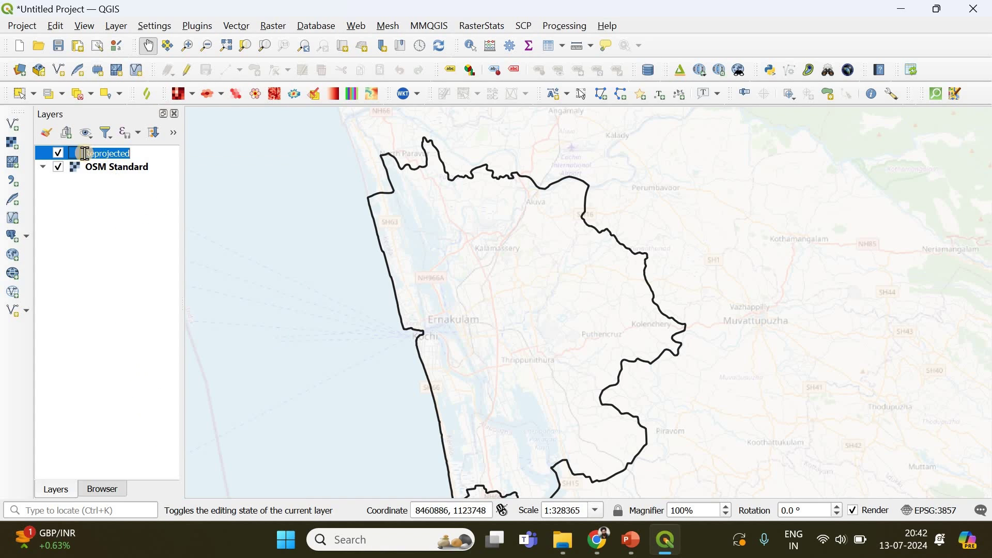
{"action": "left_click_drag", "start_coordinate": [124, 155], "coordinate": [131, 180]}
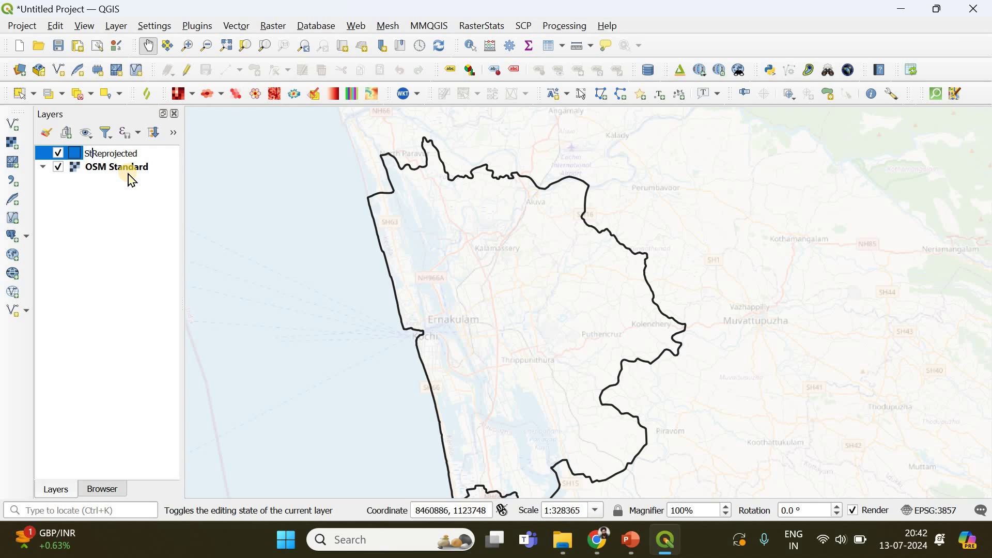
{"action": "type", "text": "Study Area"}
{"action": "left_click", "coordinate": [102, 251]}
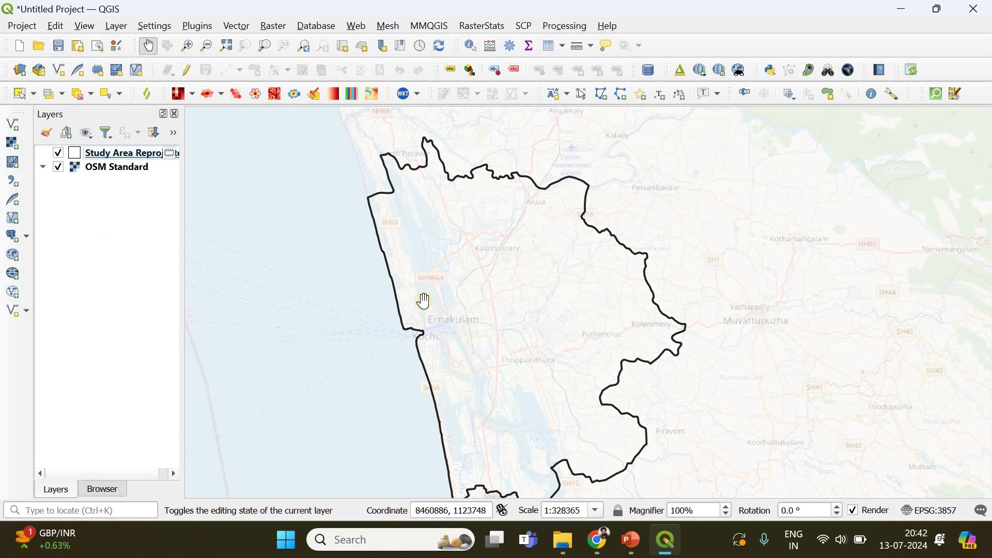
Start Random Points Inside Polygons for the Study Area Reprojected layer and set the point count to 100
{"action": "scroll", "coordinate": [504, 296], "scroll_direction": "down", "scroll_amount": 1}
{"action": "scroll", "coordinate": [513, 275], "scroll_direction": "up", "scroll_amount": 1}
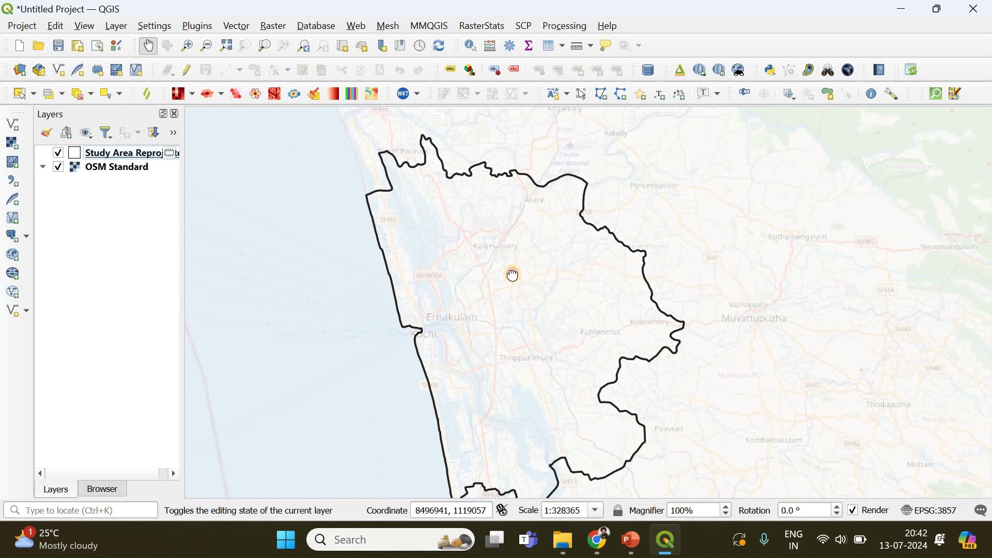
{"action": "left_click_drag", "start_coordinate": [514, 275], "coordinate": [504, 261]}
{"action": "scroll", "coordinate": [504, 261], "scroll_direction": "down", "scroll_amount": 1}
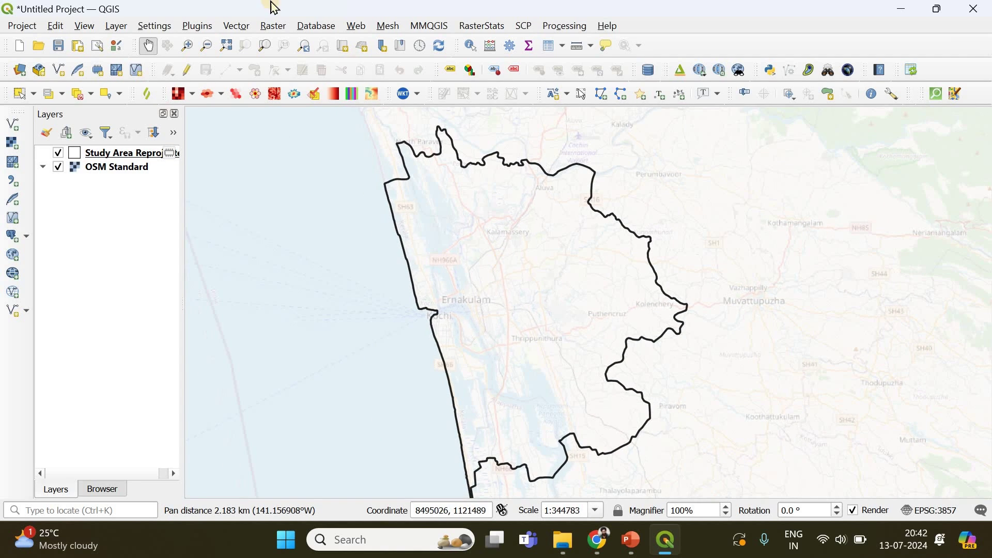
{"action": "left_click", "coordinate": [234, 27]}
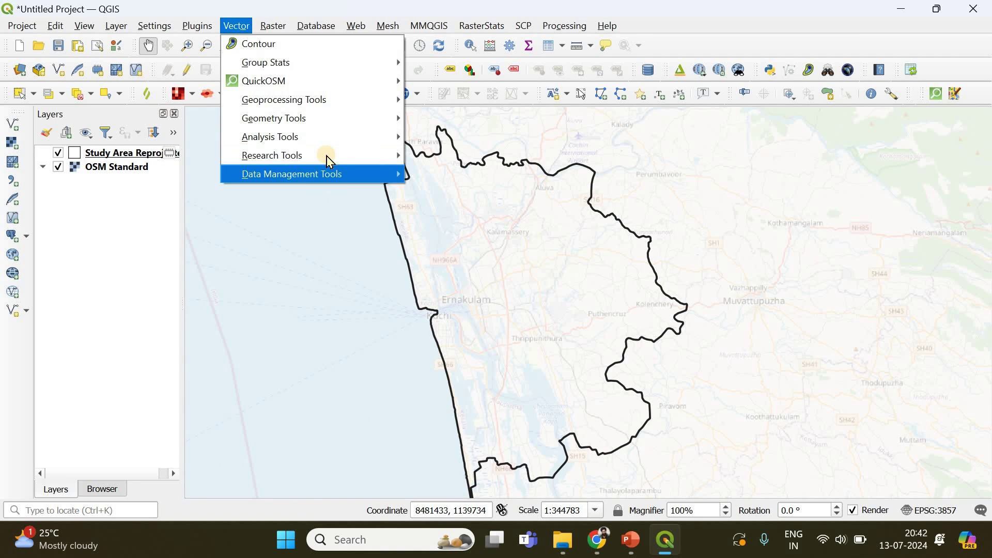
{"action": "mouse_move", "coordinate": [328, 156]}
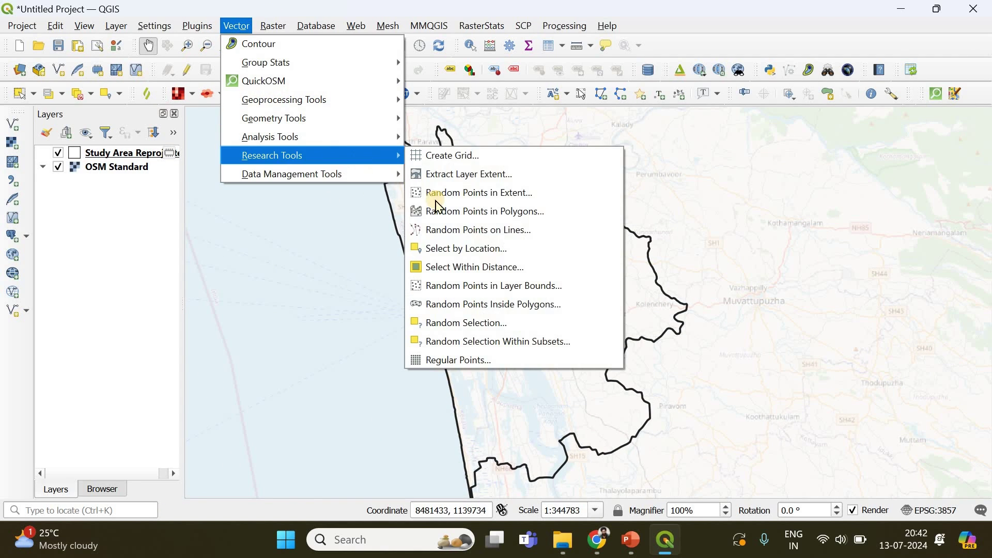
{"action": "left_click", "coordinate": [519, 311]}
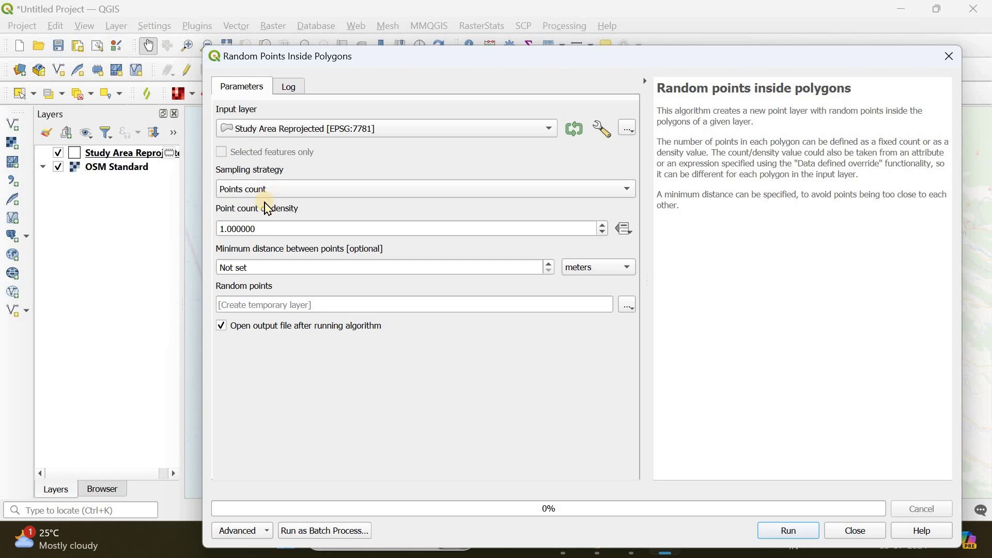
{"action": "double_click", "coordinate": [218, 231]}
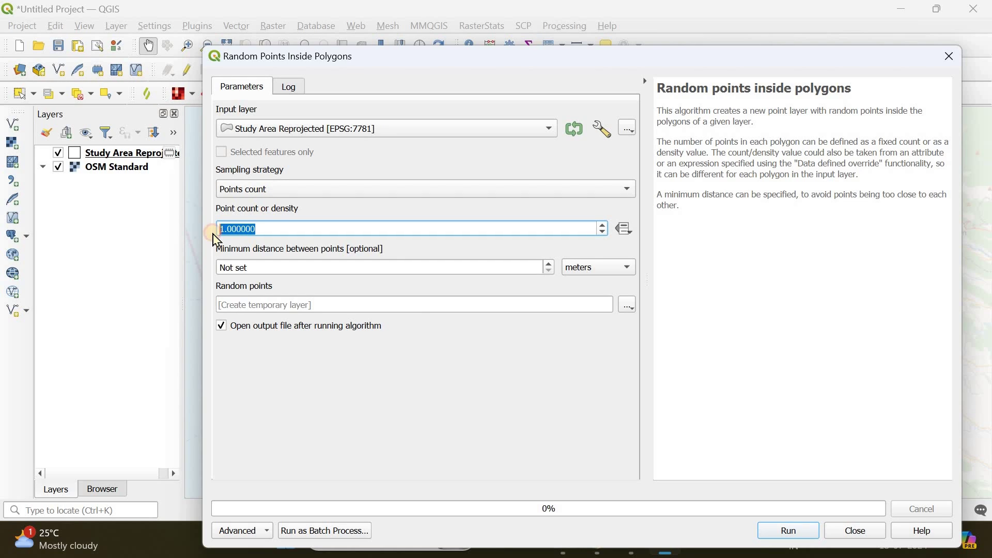
{"action": "type", "text": "1"}
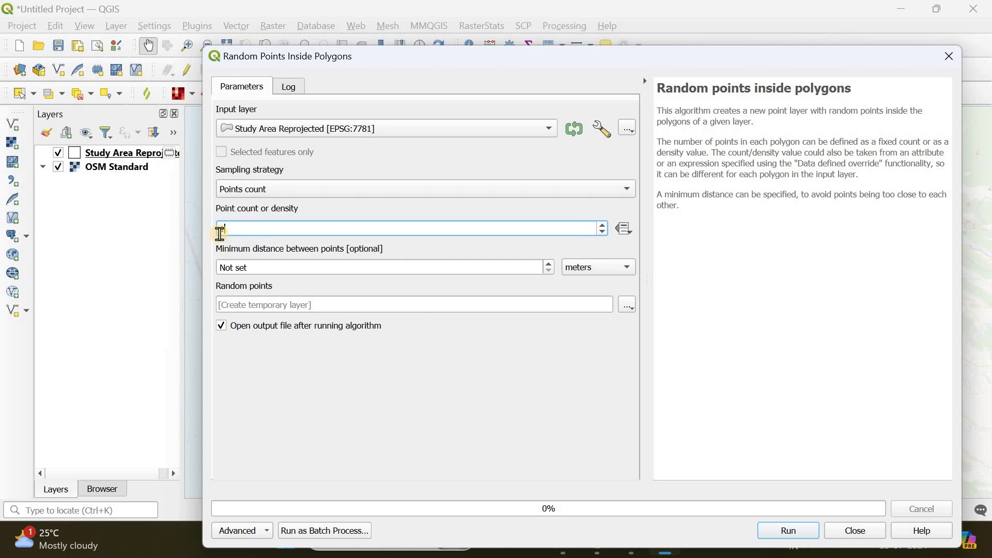
{"action": "type", "text": "00"}
Set the minimum distance between points to 20 meters and generate the random points as a temporary layer
{"action": "double_click", "coordinate": [215, 268]}
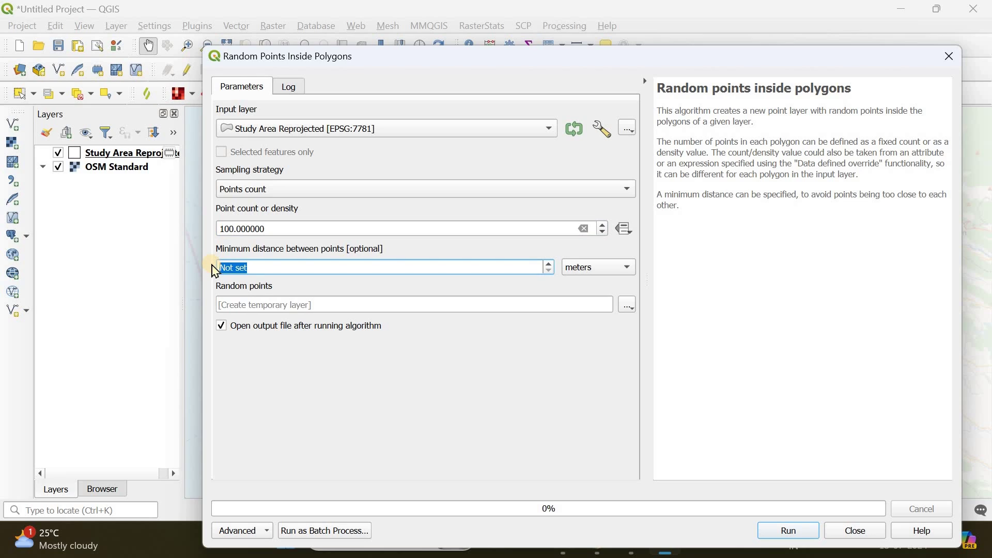
{"action": "type", "text": "20"}
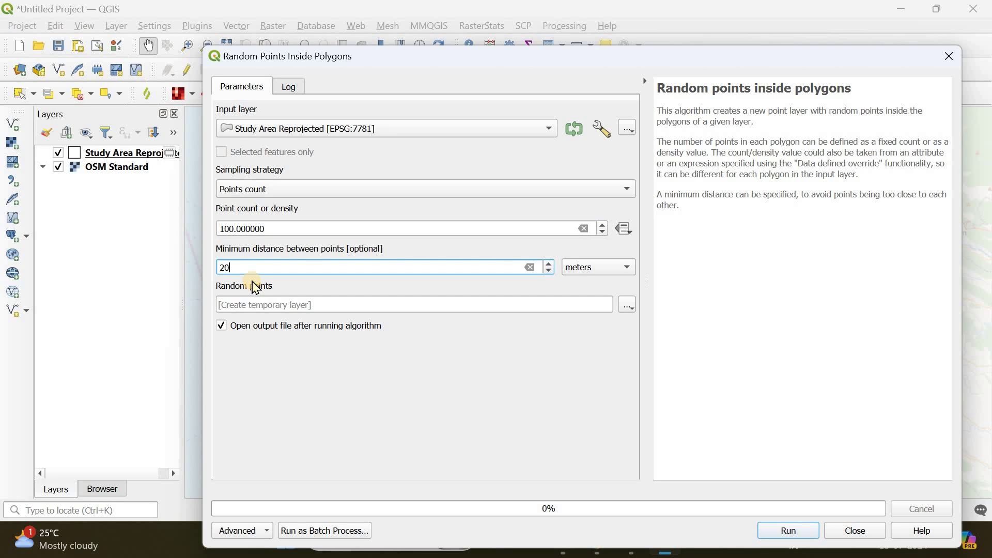
{"action": "left_click", "coordinate": [602, 276]}
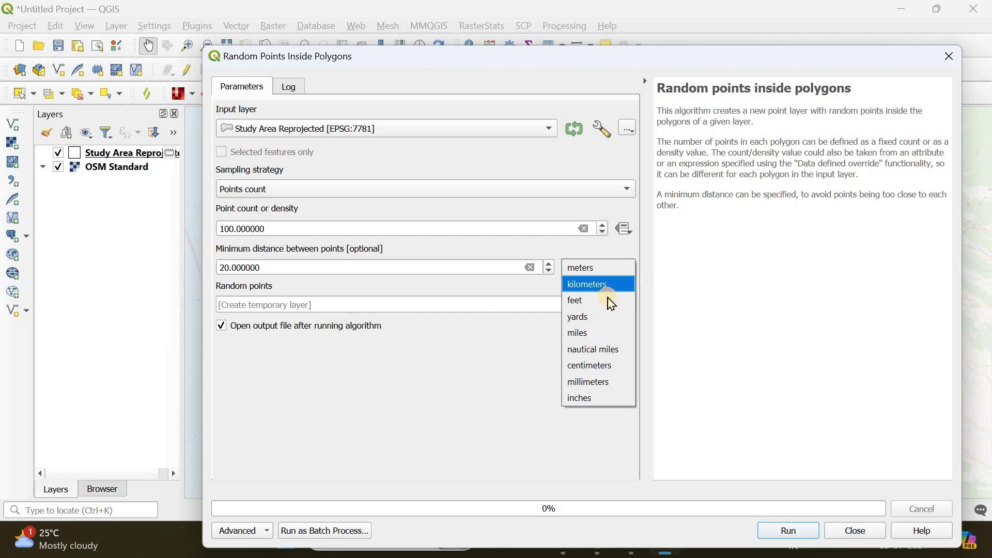
{"action": "left_click", "coordinate": [599, 270]}
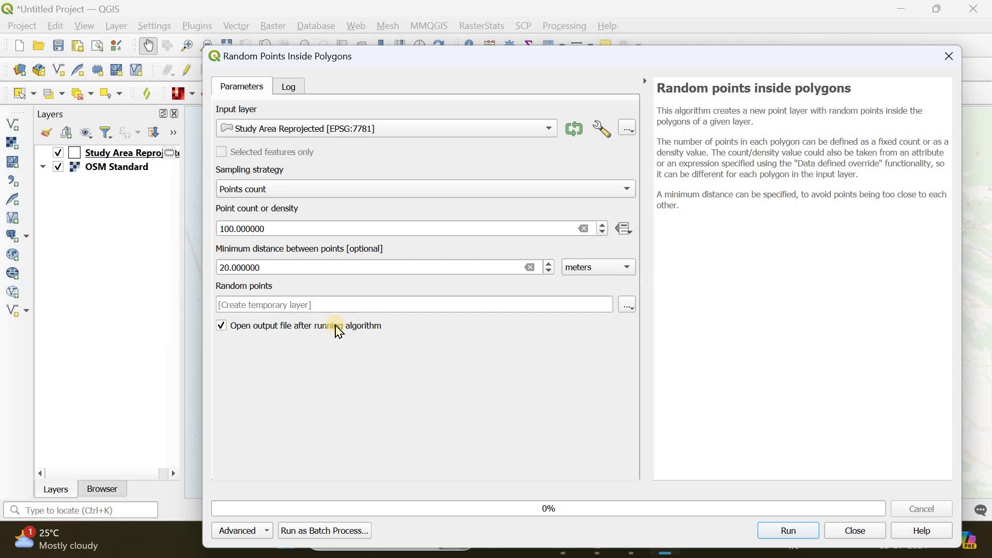
{"action": "left_click", "coordinate": [789, 531]}
{"action": "left_click", "coordinate": [855, 532]}
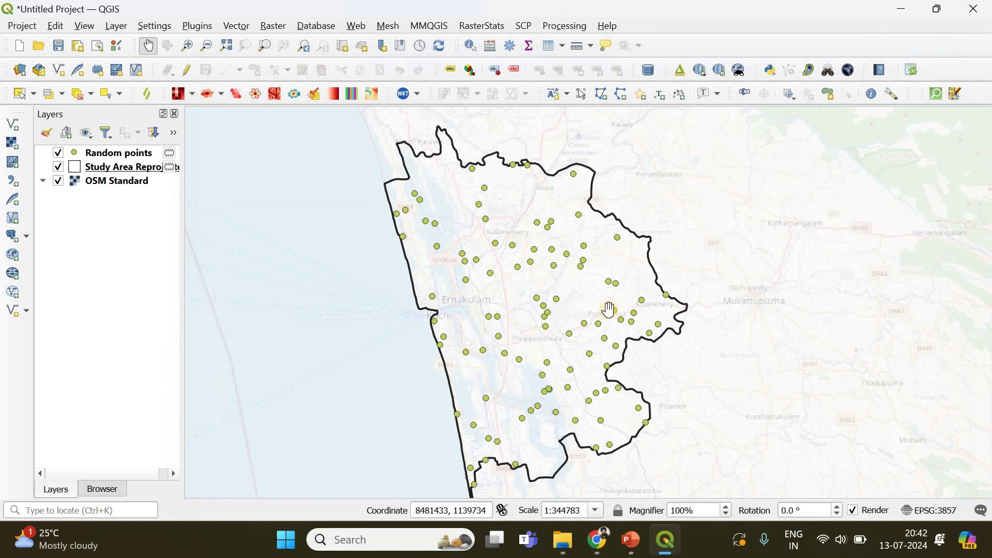
Measure the ellipsoidal distance between two neighbouring random points south-east of Wonderla Amusement Park, and close the measurement
{"action": "scroll", "coordinate": [519, 301], "scroll_direction": "up", "scroll_amount": 1}
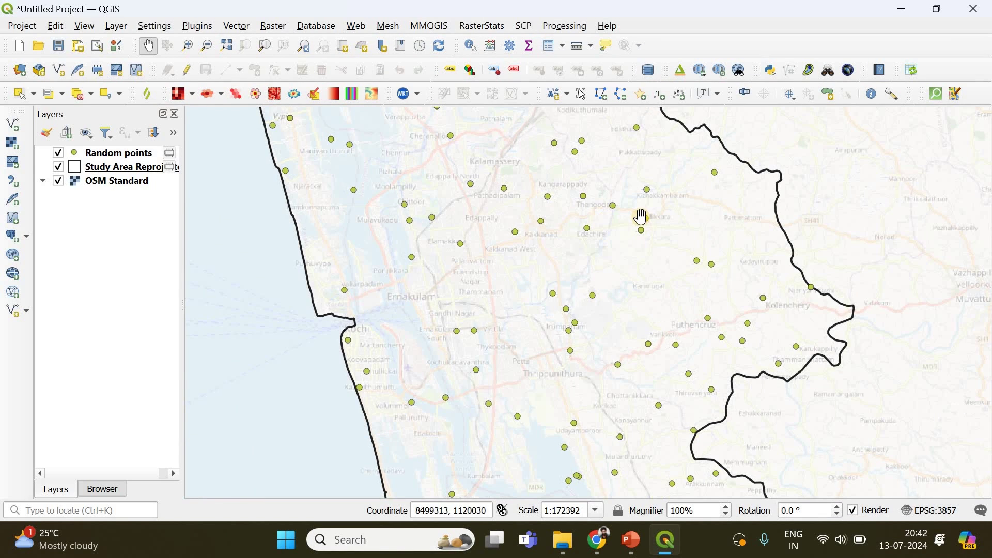
{"action": "scroll", "coordinate": [643, 217], "scroll_direction": "up", "scroll_amount": 4}
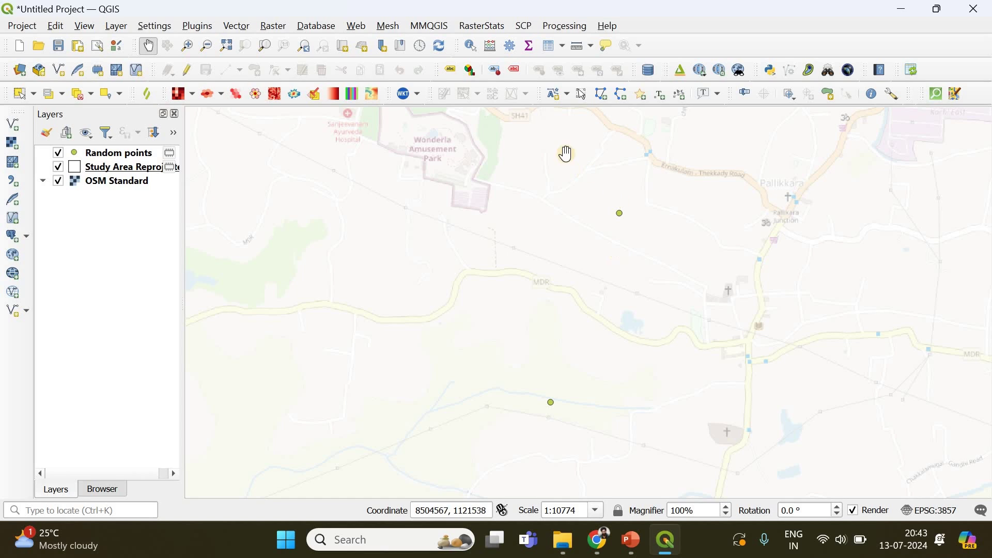
{"action": "left_click", "coordinate": [581, 93]}
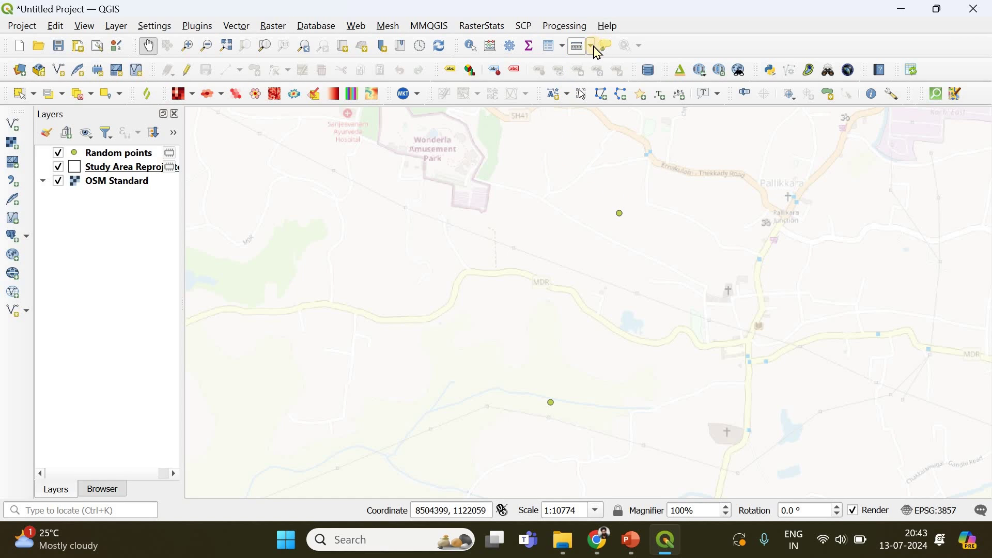
{"action": "left_click", "coordinate": [593, 45]}
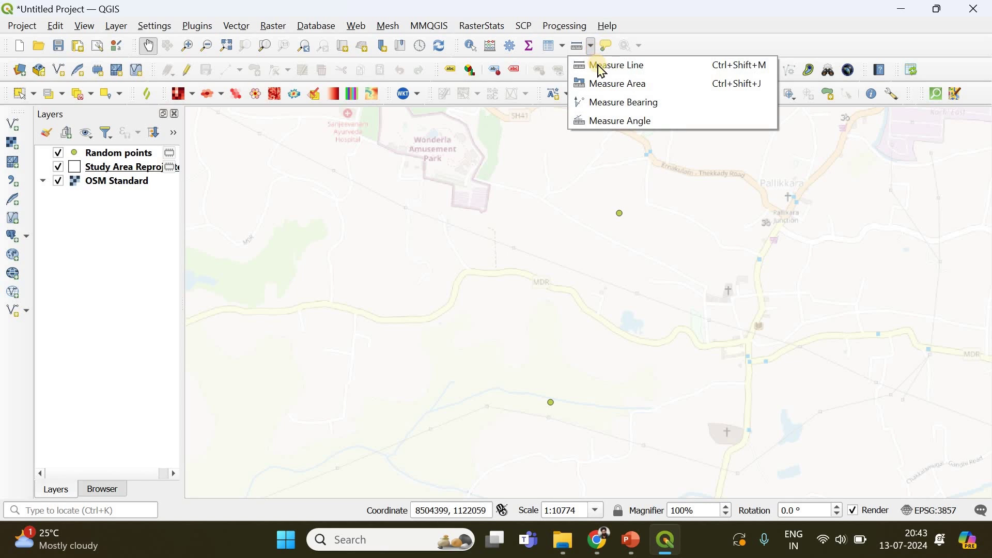
{"action": "key", "text": "Return"}
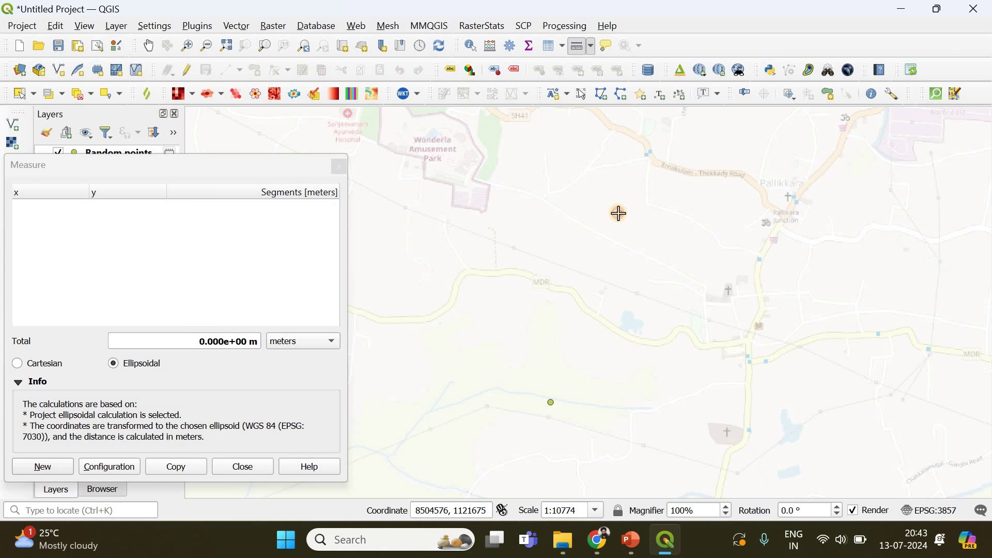
{"action": "left_click", "coordinate": [620, 214]}
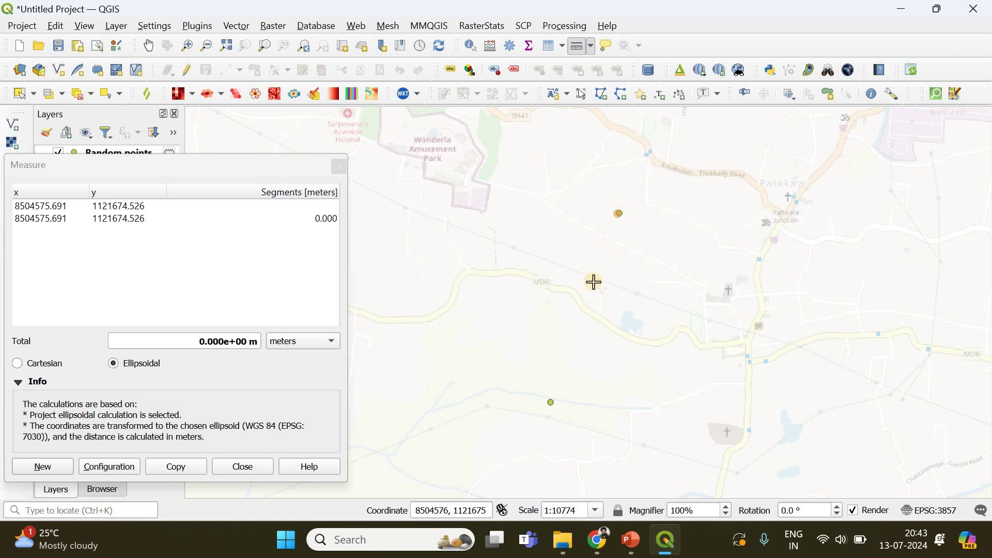
{"action": "left_click", "coordinate": [553, 401]}
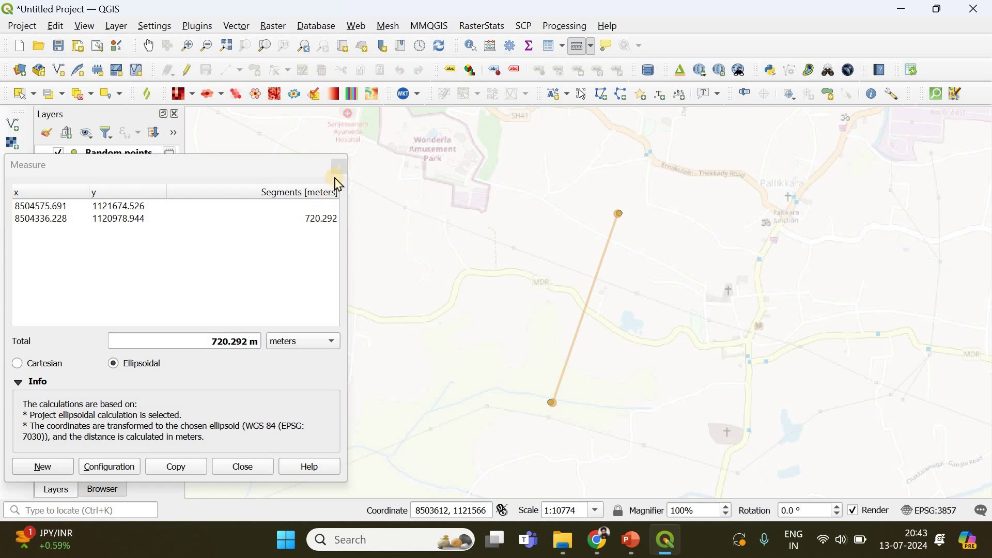
{"action": "left_click_drag", "start_coordinate": [338, 172], "coordinate": [425, 165]}
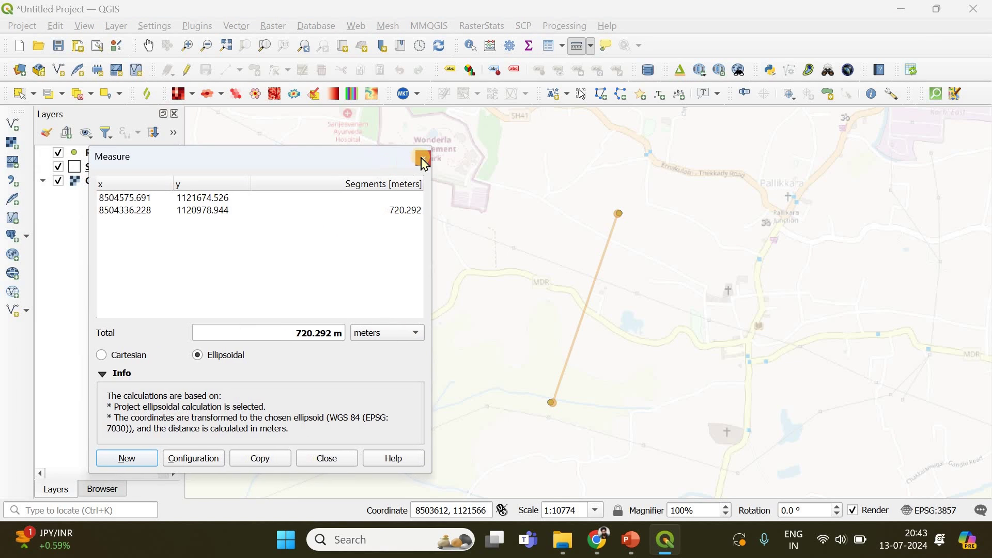
{"action": "left_click", "coordinate": [424, 164]}
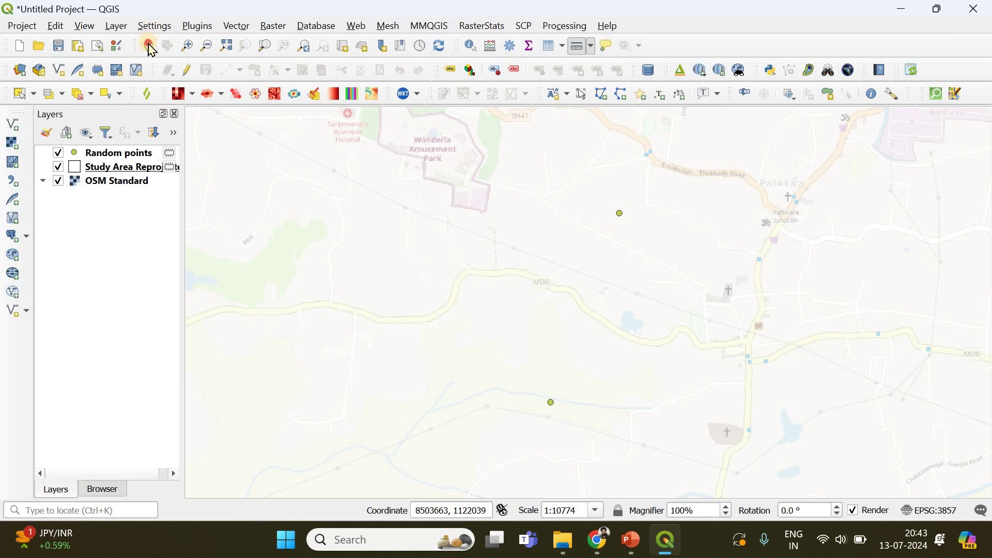
{"action": "left_click", "coordinate": [148, 45]}
{"action": "scroll", "coordinate": [574, 258], "scroll_direction": "down", "scroll_amount": 5}
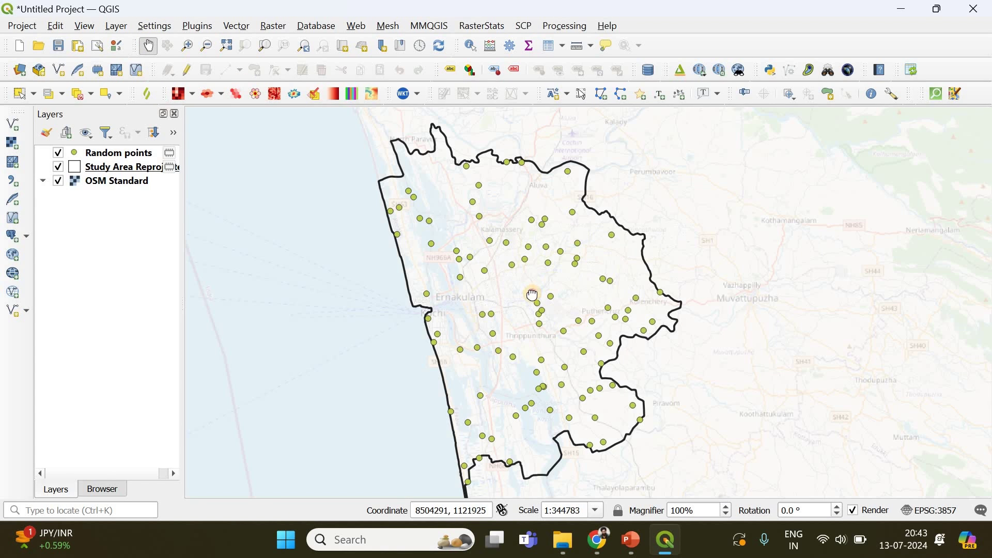
{"action": "left_click_drag", "start_coordinate": [531, 294], "coordinate": [541, 290]}
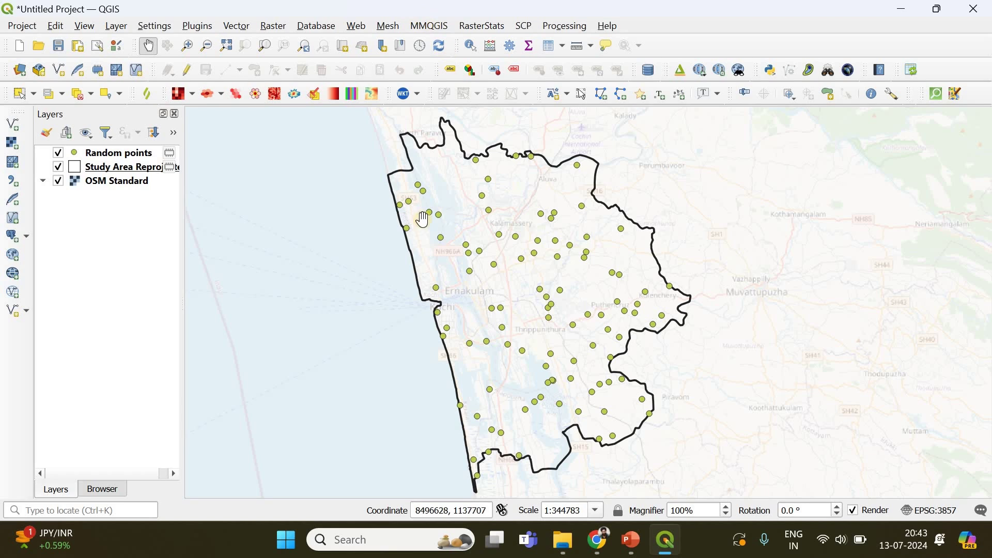
Switch to Chrome, search Google for epsg 3857, and open its epsg.io page
{"action": "left_click", "coordinate": [910, 13]}
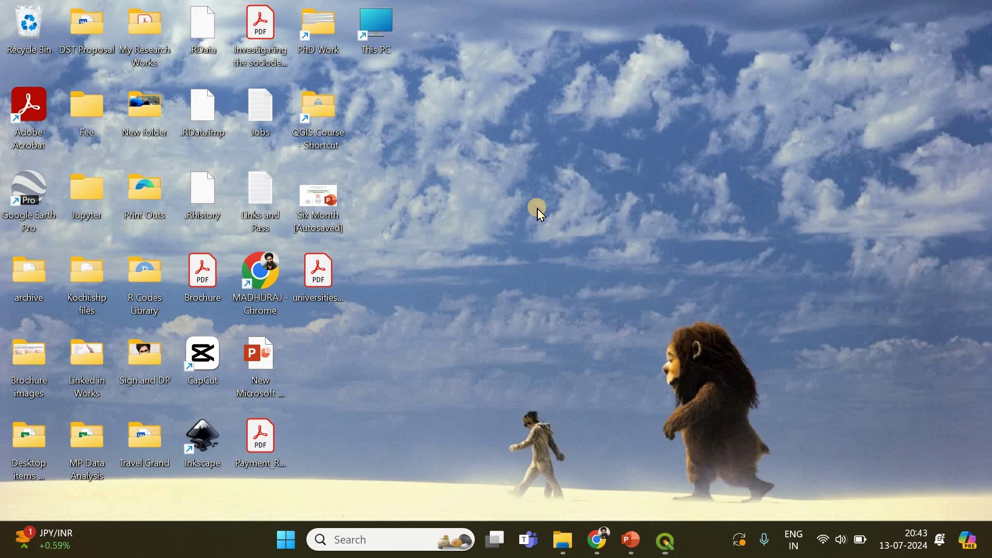
{"action": "left_click", "coordinate": [597, 540]}
{"action": "left_click", "coordinate": [17, 49]}
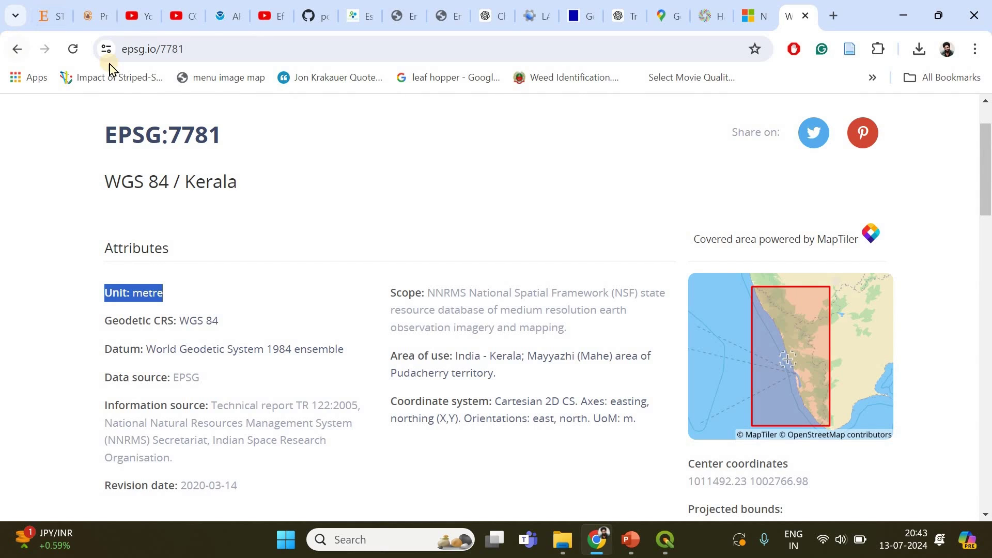
{"action": "double_click", "coordinate": [160, 126]}
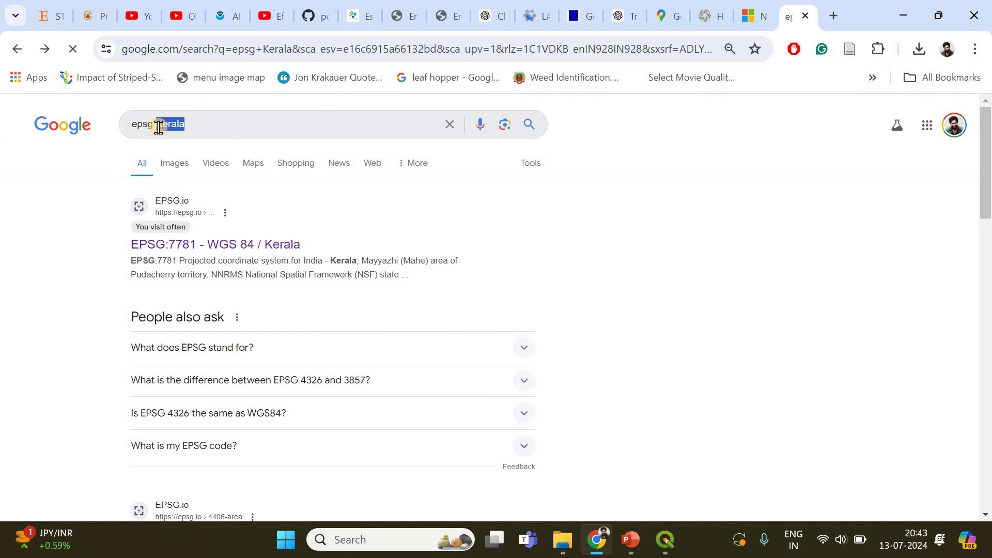
{"action": "key", "text": "BackSpace"}
{"action": "type", "text": "3857"}
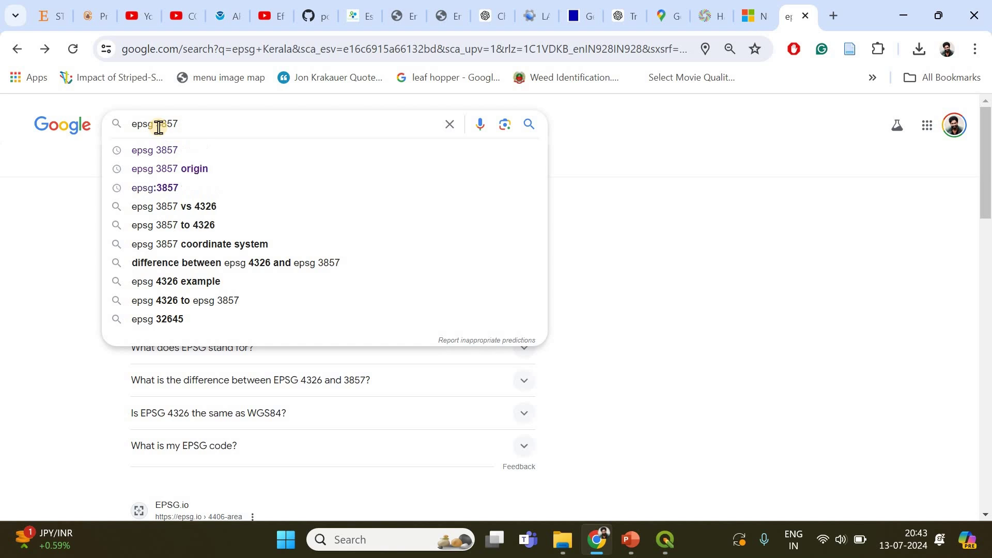
{"action": "key", "text": "Return"}
{"action": "left_click", "coordinate": [179, 253]}
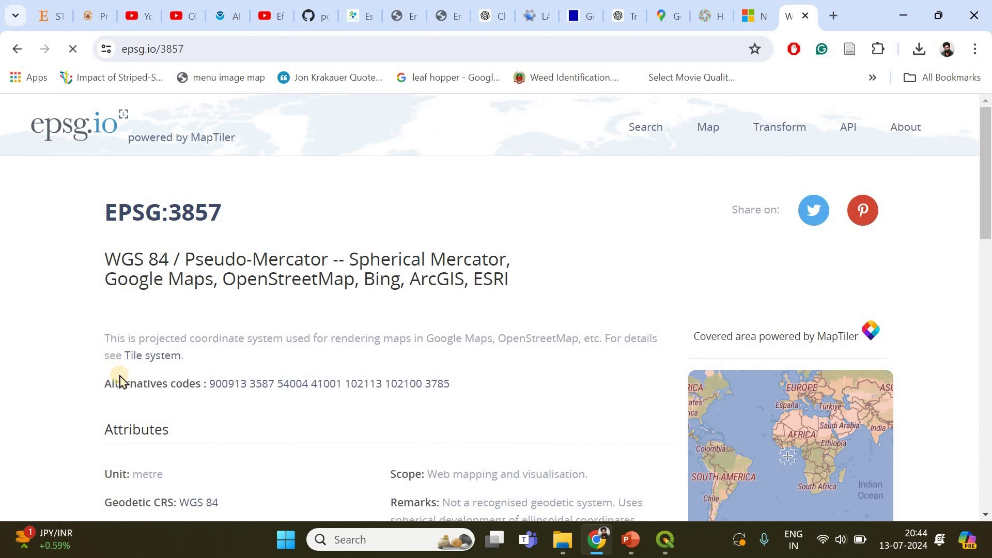
Examine the unit of EPSG:3857 and the mapping services named in its title
{"action": "scroll", "coordinate": [118, 380], "scroll_direction": "down", "scroll_amount": 1}
{"action": "triple_click", "coordinate": [171, 395]}
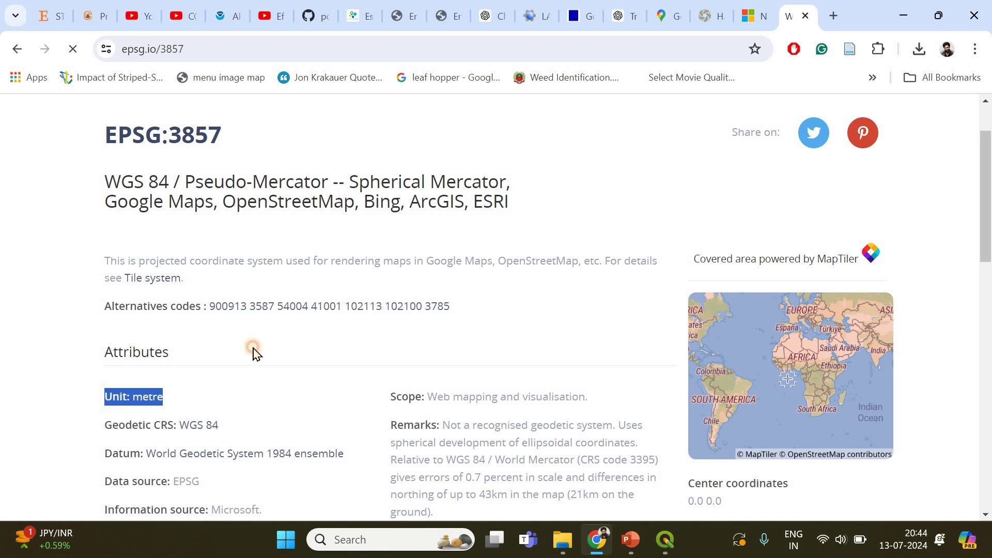
{"action": "left_click", "coordinate": [215, 250]}
{"action": "scroll", "coordinate": [196, 269], "scroll_direction": "up", "scroll_amount": 1}
{"action": "left_click_drag", "start_coordinate": [184, 281], "coordinate": [390, 280]}
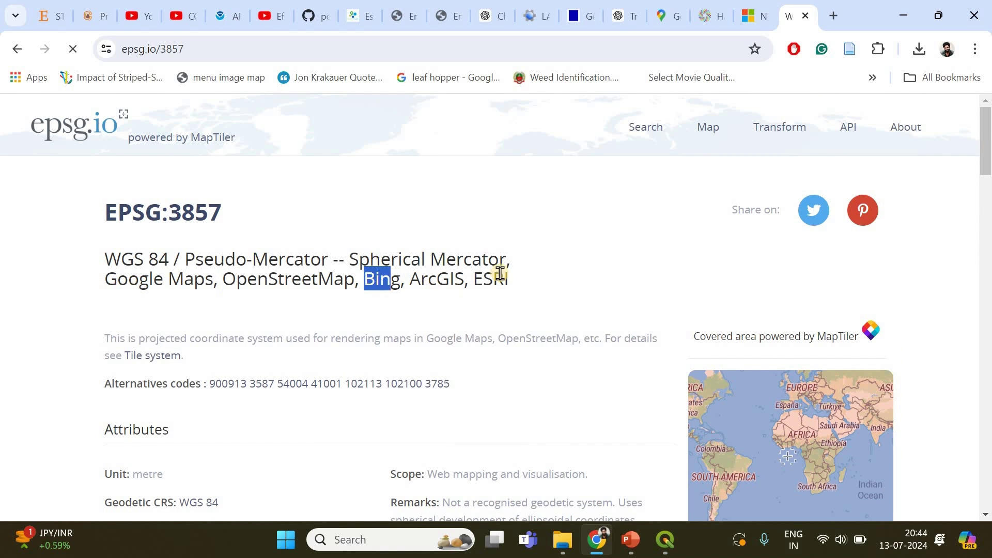
Switch back to QGIS and hide the Study Area Reprojected layer
{"action": "left_click", "coordinate": [905, 15]}
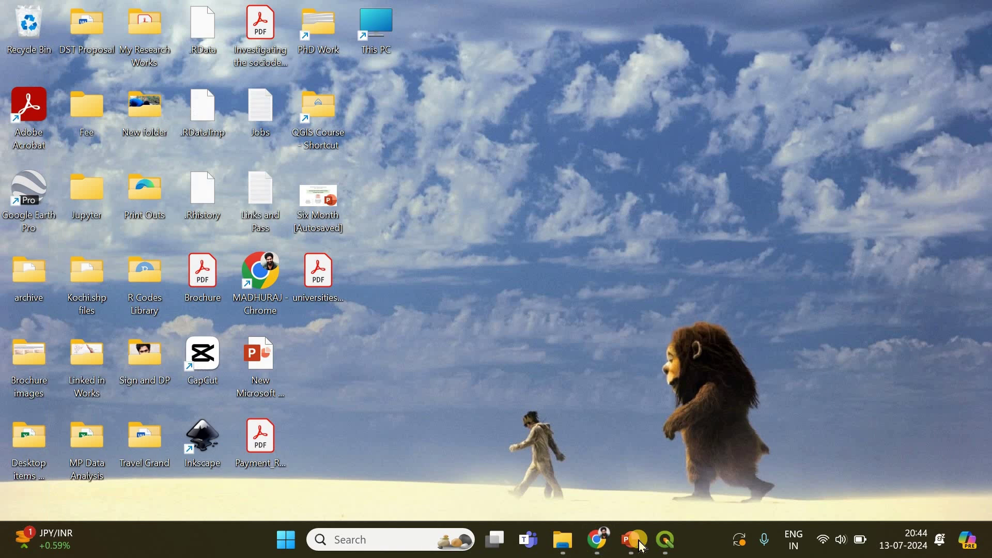
{"action": "left_click", "coordinate": [665, 539]}
{"action": "key", "text": "super+Up"}
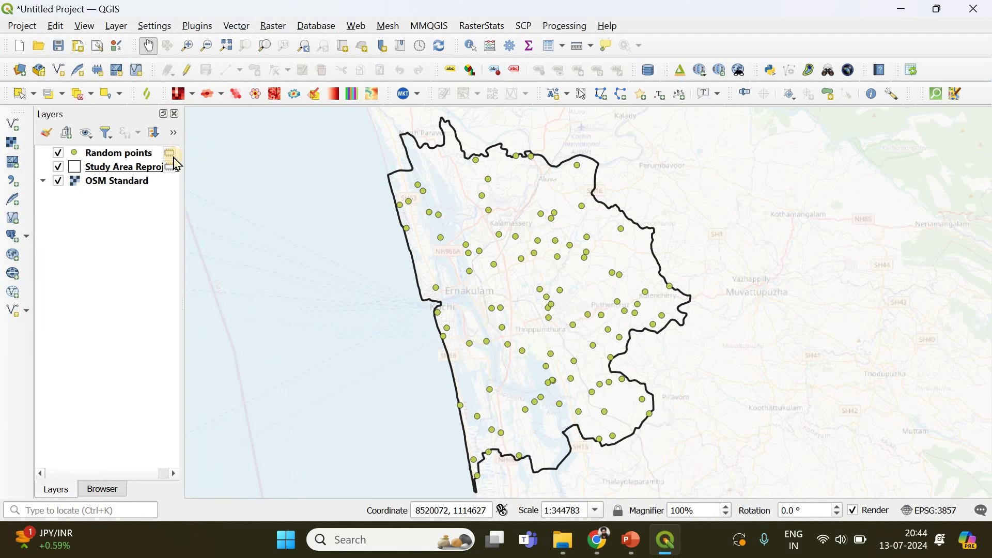
{"action": "left_click", "coordinate": [58, 167]}
Raise the global opacity of the OSM Standard basemap layer and apply the change
{"action": "right_click", "coordinate": [111, 188]}
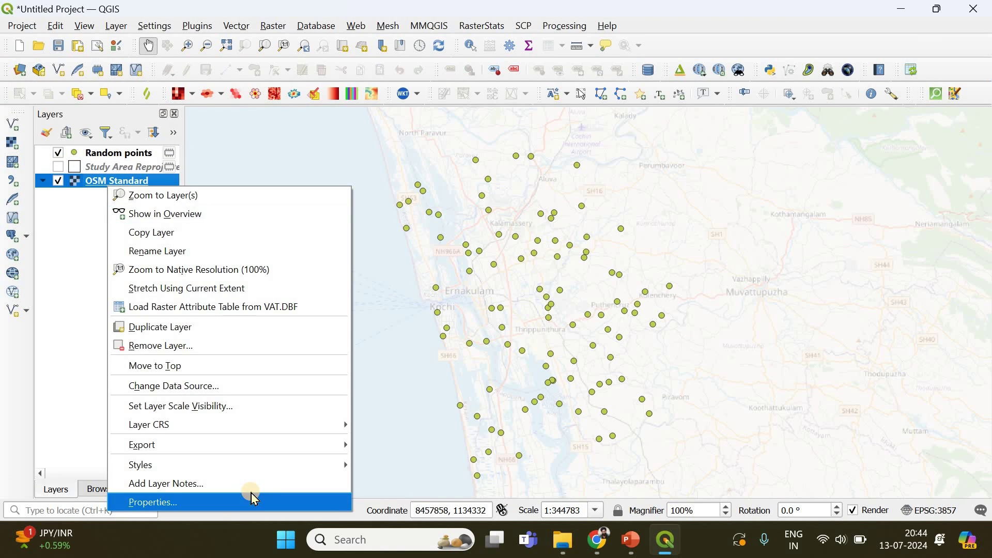
{"action": "left_click", "coordinate": [251, 497]}
{"action": "left_click", "coordinate": [423, 81]}
{"action": "left_click", "coordinate": [568, 81]}
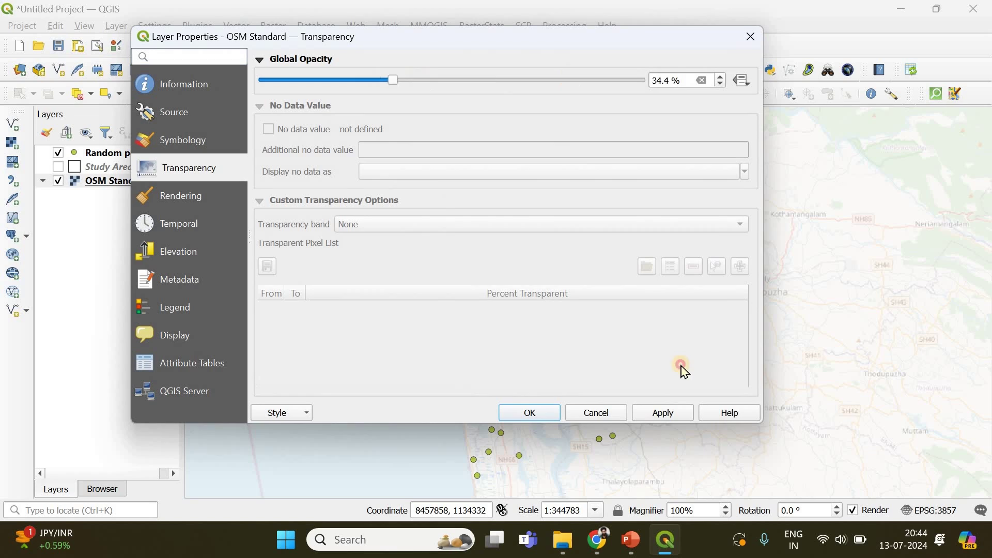
{"action": "left_click", "coordinate": [659, 414]}
{"action": "key", "text": "Return"}
{"action": "scroll", "coordinate": [722, 324], "scroll_direction": "down", "scroll_amount": 1}
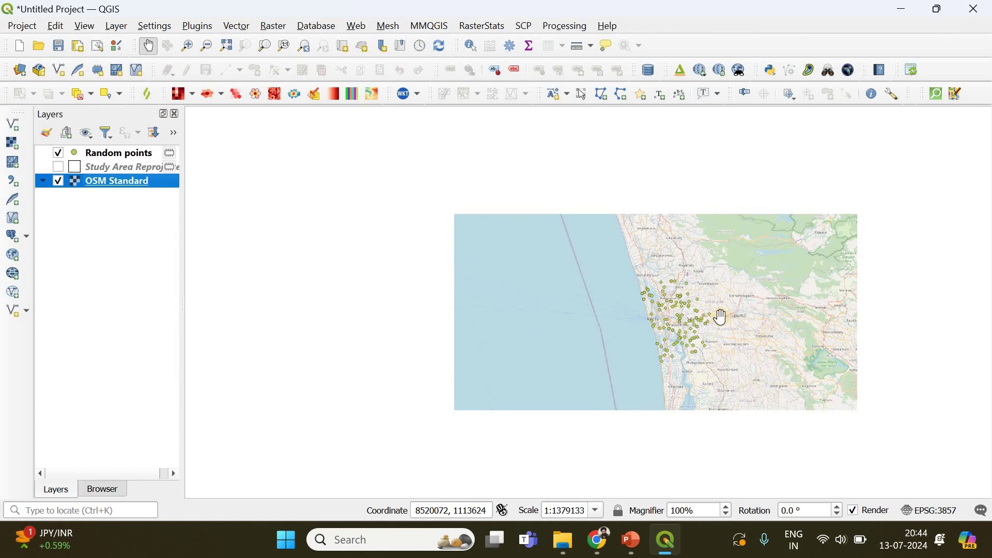
Hide the Random points layer and examine the OSM Standard basemap of southern India around Kochi
{"action": "left_click", "coordinate": [58, 153]}
{"action": "scroll", "coordinate": [736, 250], "scroll_direction": "down", "scroll_amount": 1}
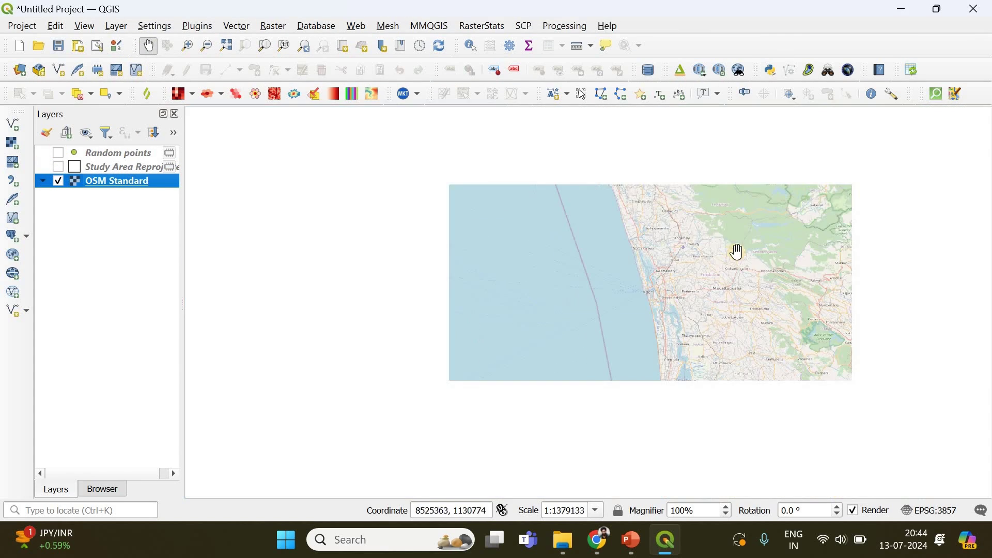
{"action": "scroll", "coordinate": [530, 270], "scroll_direction": "down", "scroll_amount": 1}
{"action": "left_click_drag", "start_coordinate": [530, 270], "coordinate": [590, 266]}
{"action": "scroll", "coordinate": [588, 265], "scroll_direction": "down", "scroll_amount": 2}
{"action": "left_click_drag", "start_coordinate": [666, 277], "coordinate": [663, 305]}
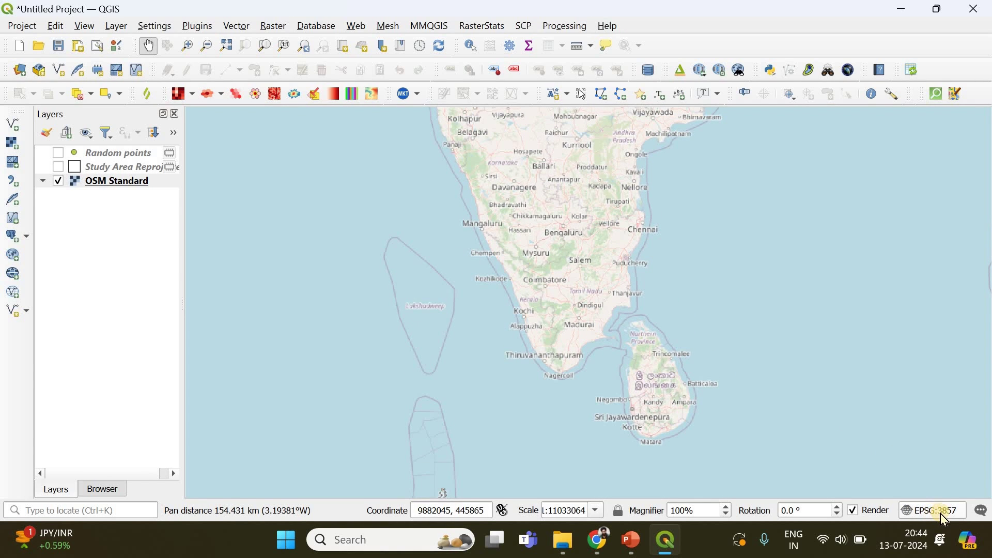
{"action": "scroll", "coordinate": [560, 297], "scroll_direction": "up", "scroll_amount": 3}
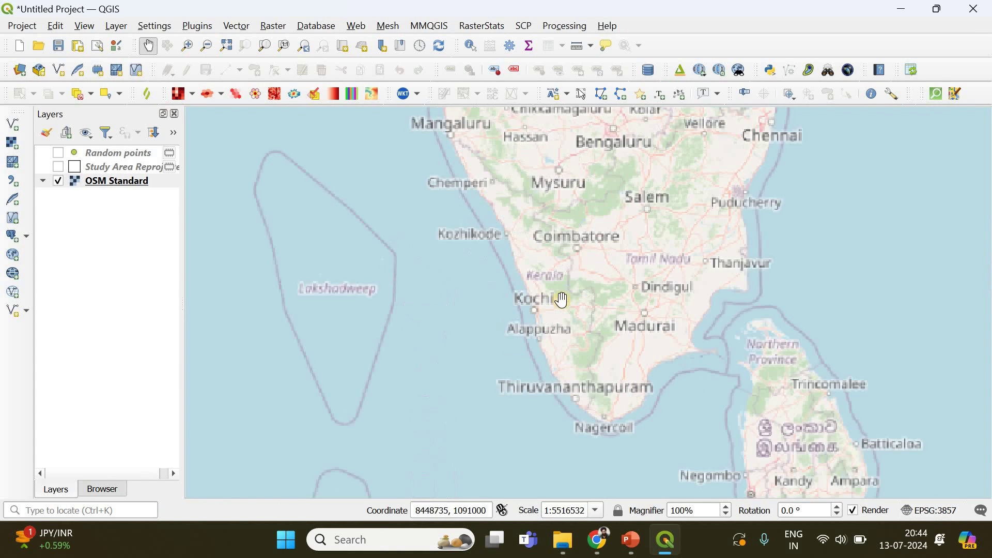
{"action": "scroll", "coordinate": [513, 287], "scroll_direction": "up", "scroll_amount": 2}
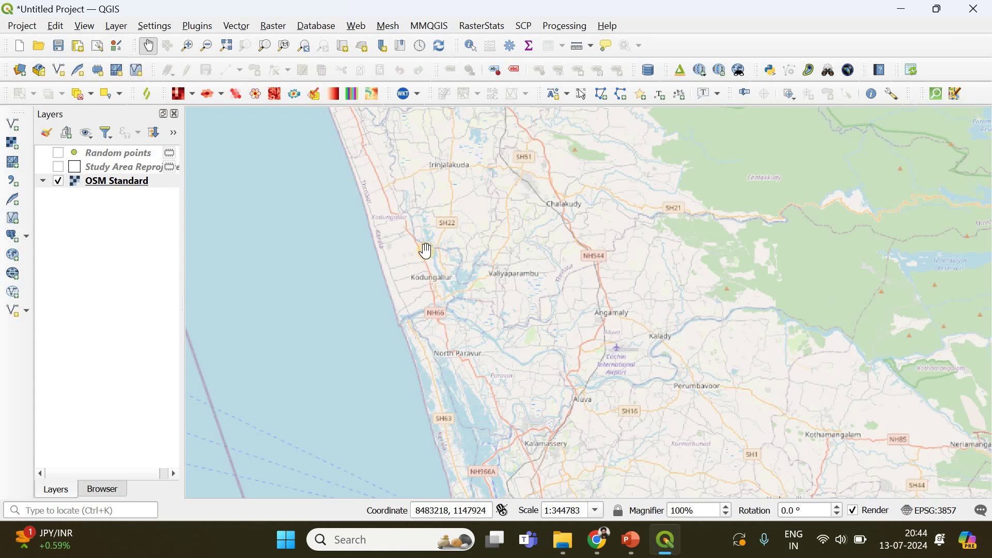
Switch to Chrome and examine the EPSG:3857 code, title and attributes on the epsg.io page
{"action": "key", "text": "alt+Tab"}
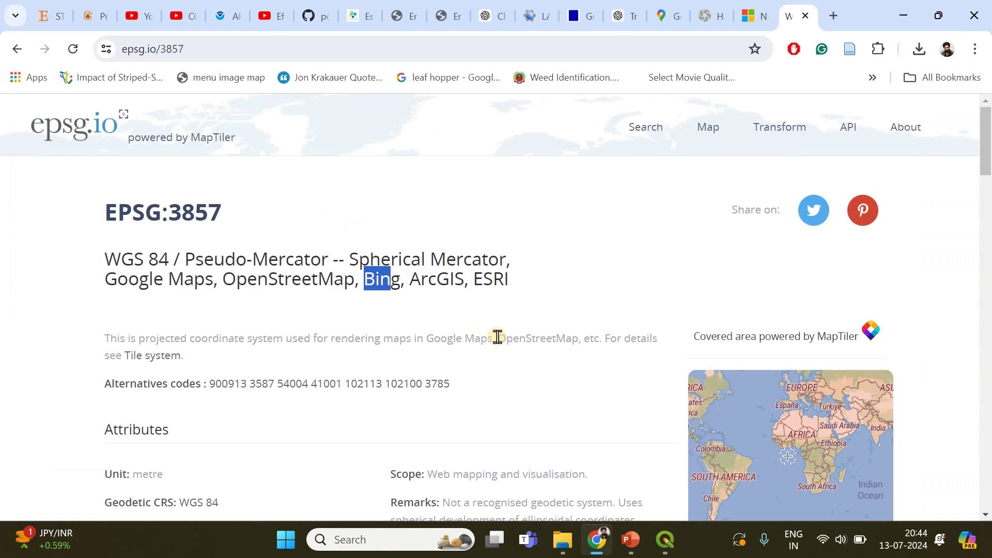
{"action": "scroll", "coordinate": [206, 165], "scroll_direction": "down", "scroll_amount": 2}
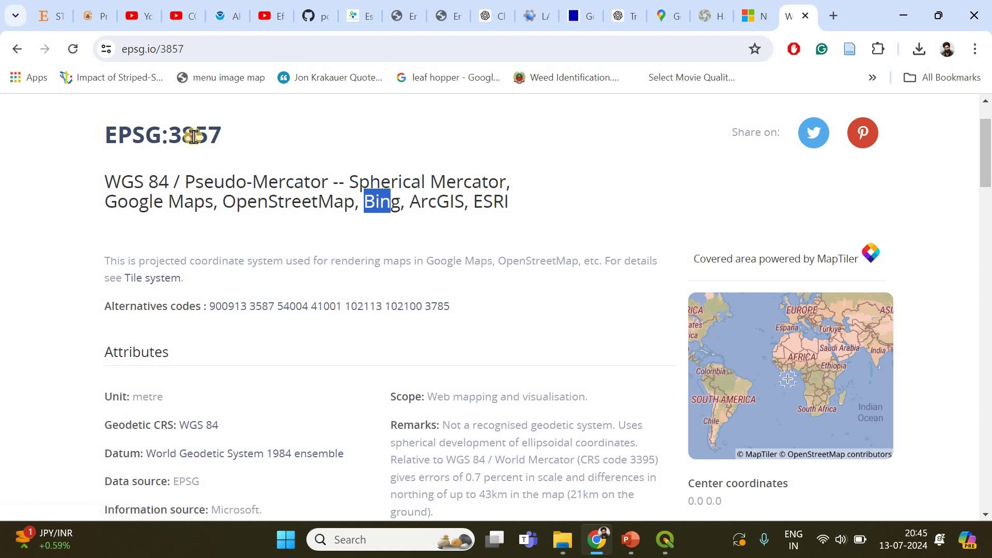
{"action": "double_click", "coordinate": [229, 136]}
{"action": "left_click_drag", "start_coordinate": [228, 136], "coordinate": [270, 166]}
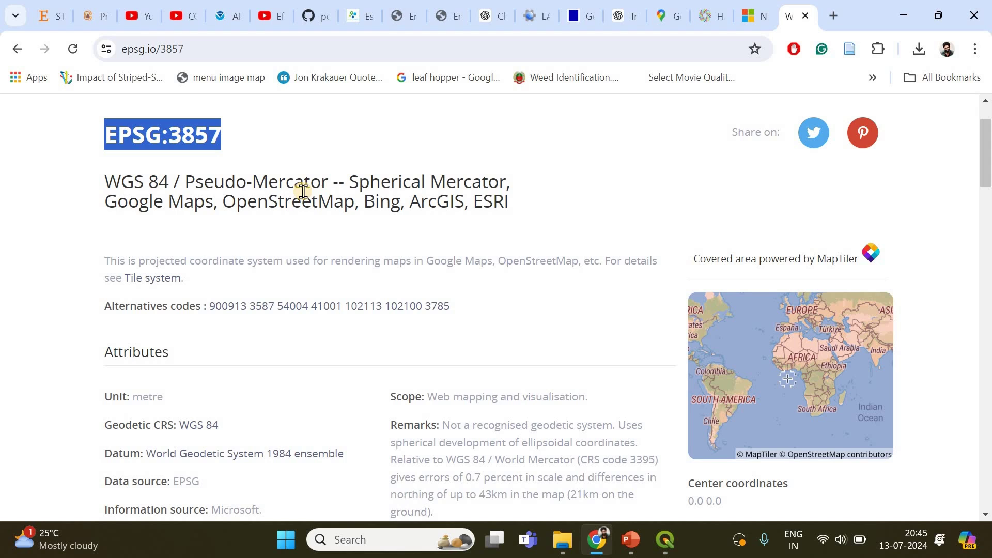
{"action": "left_click", "coordinate": [123, 135]}
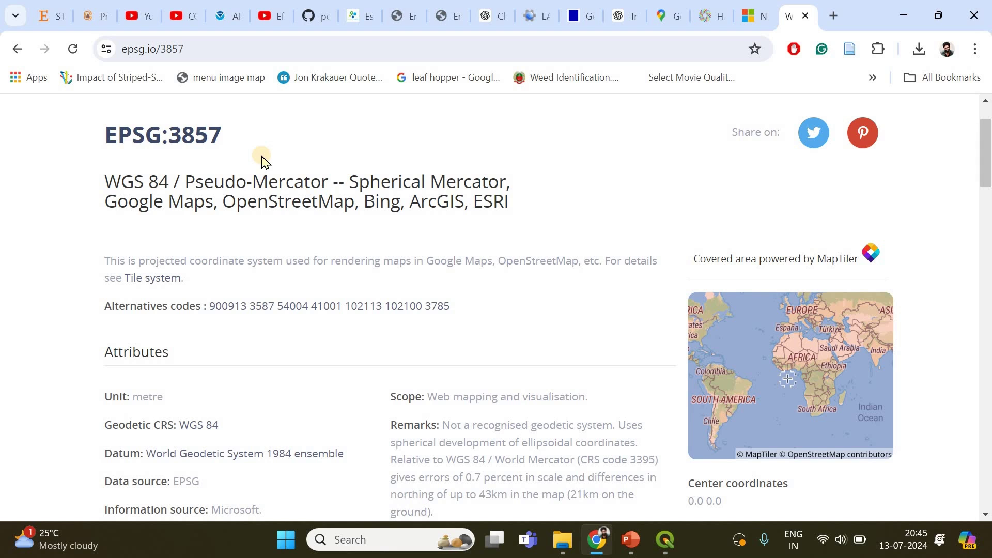
Switch back to QGIS and show the Study Area Reprojected and Random points layers over the basemap
{"action": "left_click", "coordinate": [905, 19]}
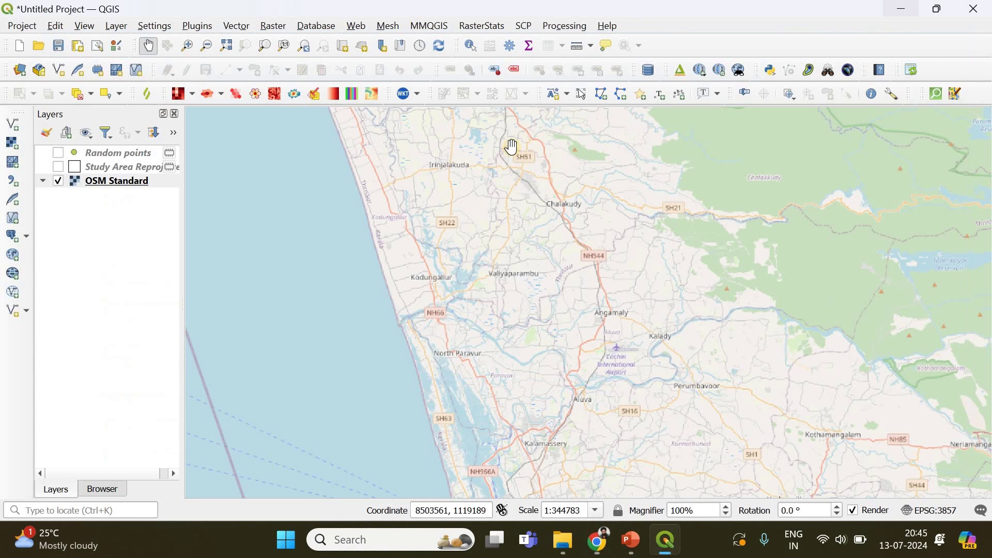
{"action": "left_click", "coordinate": [59, 167]}
{"action": "left_click_drag", "start_coordinate": [460, 437], "coordinate": [458, 259]}
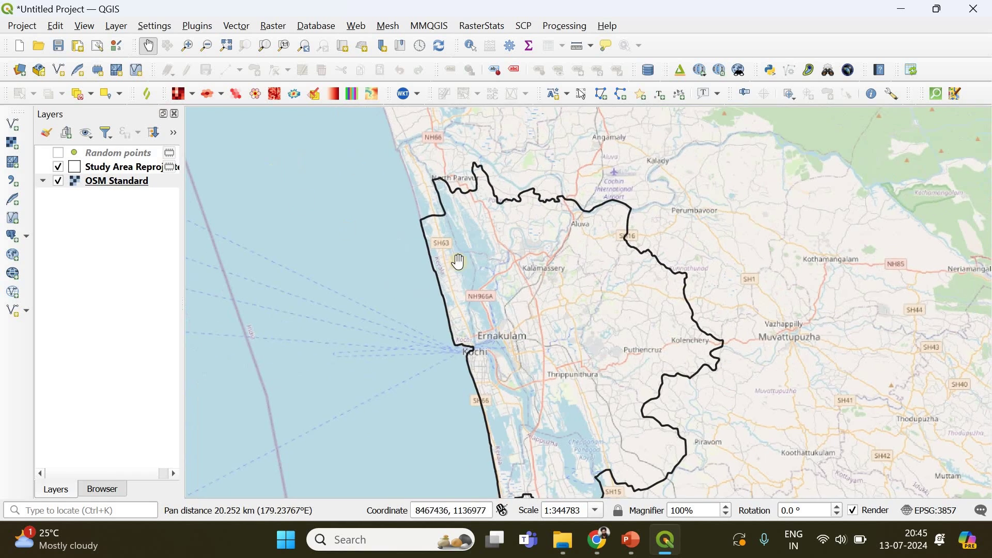
{"action": "scroll", "coordinate": [495, 302], "scroll_direction": "down", "scroll_amount": 1}
{"action": "scroll", "coordinate": [495, 306], "scroll_direction": "up", "scroll_amount": 1}
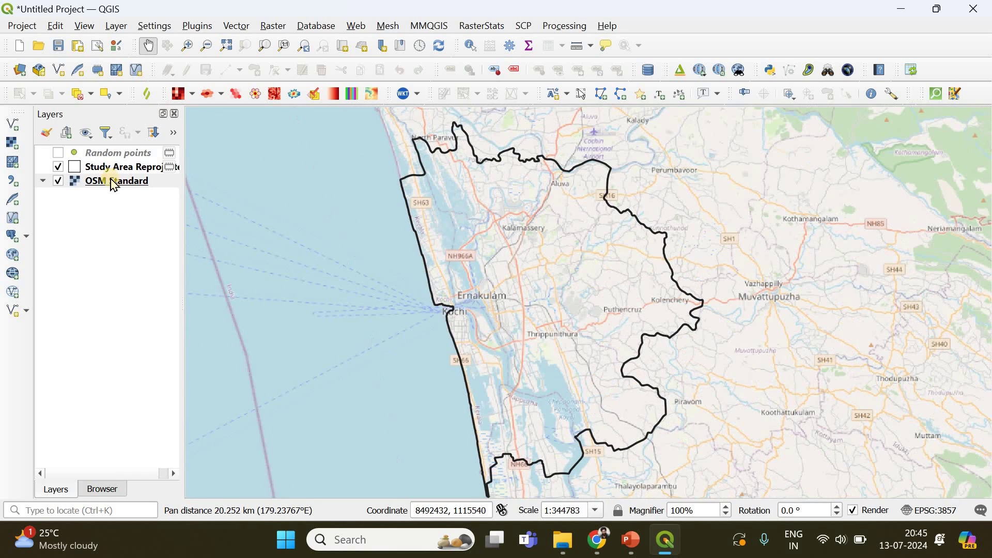
{"action": "left_click", "coordinate": [59, 153]}
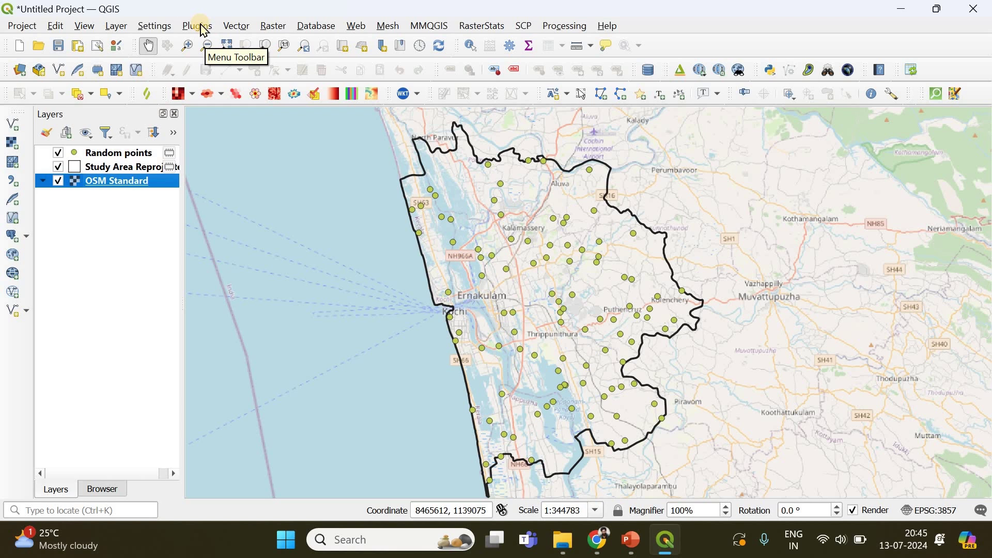
Search the plugin manager for MMQGIS and examine the mmqgis plugin's details
{"action": "left_click", "coordinate": [205, 31]}
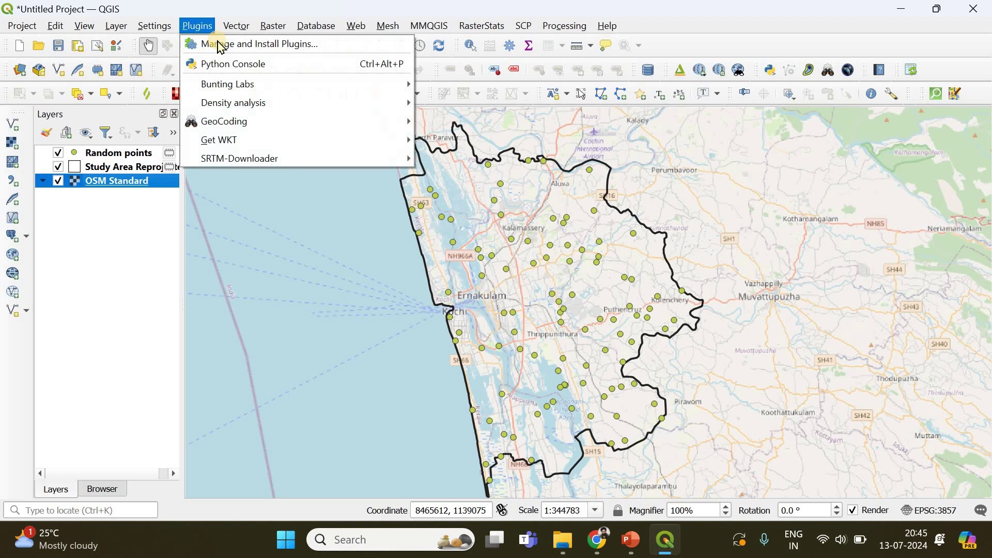
{"action": "left_click", "coordinate": [423, 169]}
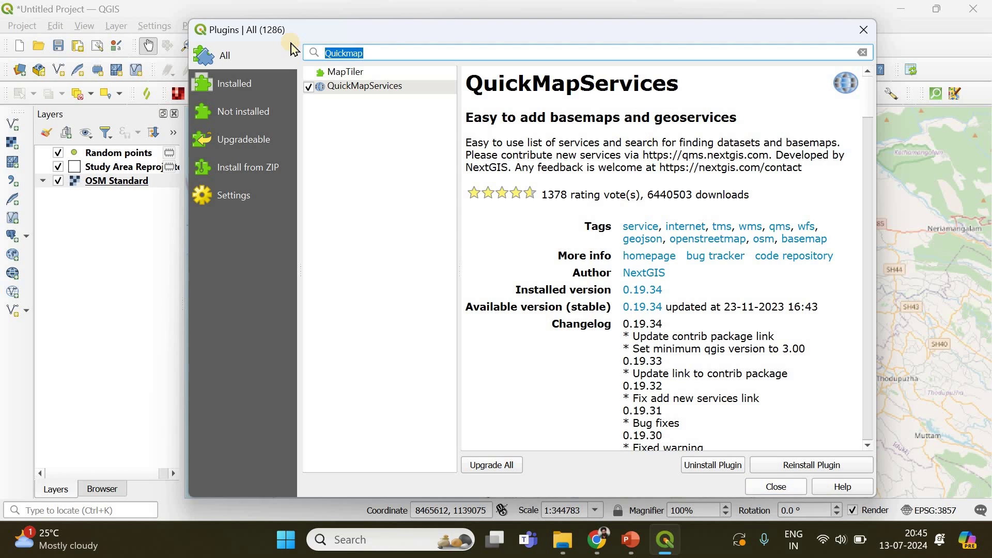
{"action": "type", "text": "MMQG"}
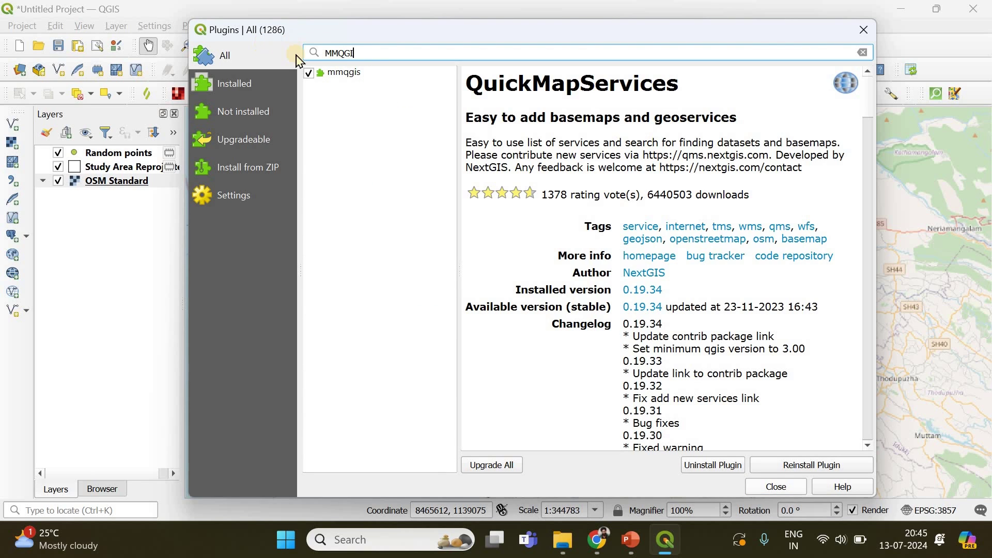
{"action": "type", "text": "I"}
{"action": "left_click", "coordinate": [365, 79]}
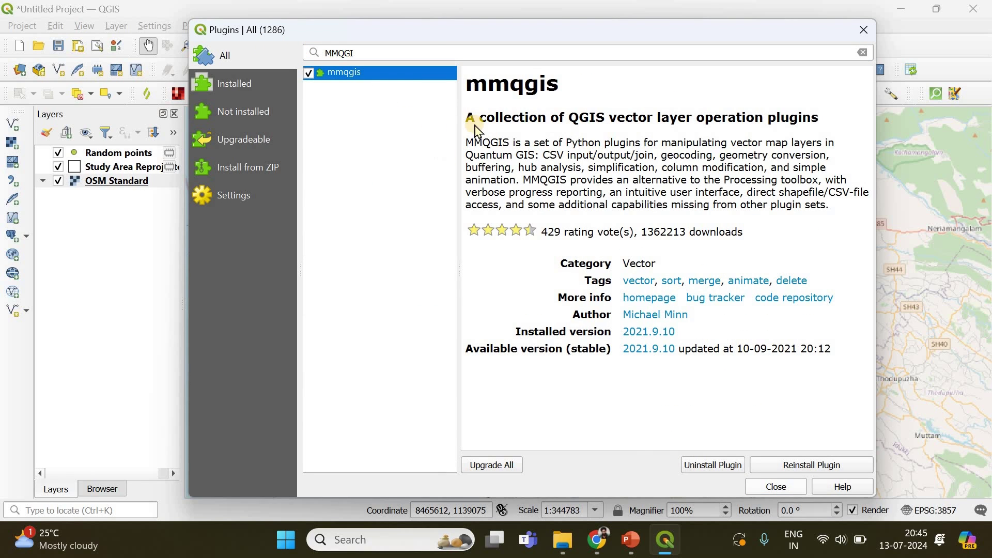
{"action": "left_click", "coordinate": [788, 488]}
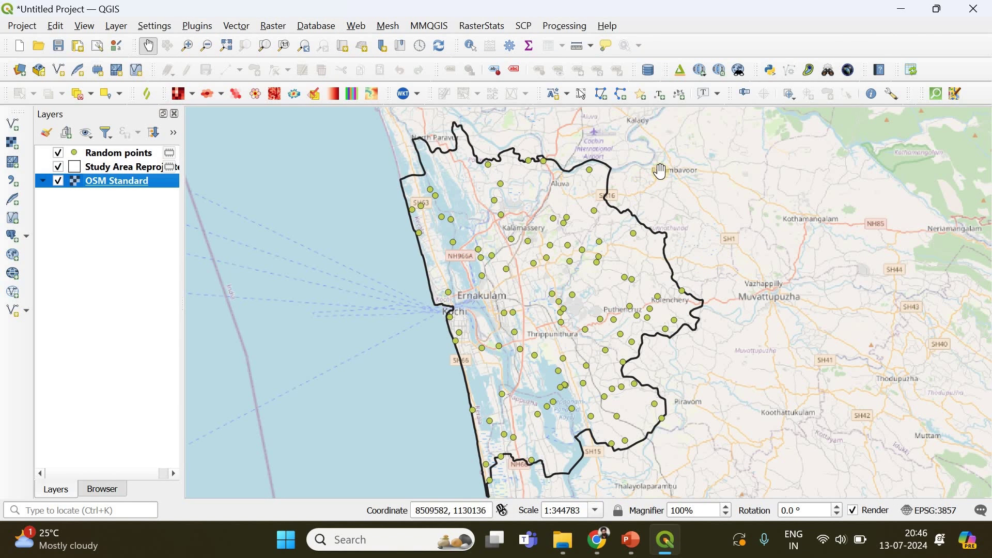
Export the Random points layer's geometry with MMQGIS to a comma-delimited CSV file named Random Points on the Desktop
{"action": "left_click", "coordinate": [442, 33]}
{"action": "left_click", "coordinate": [444, 42]}
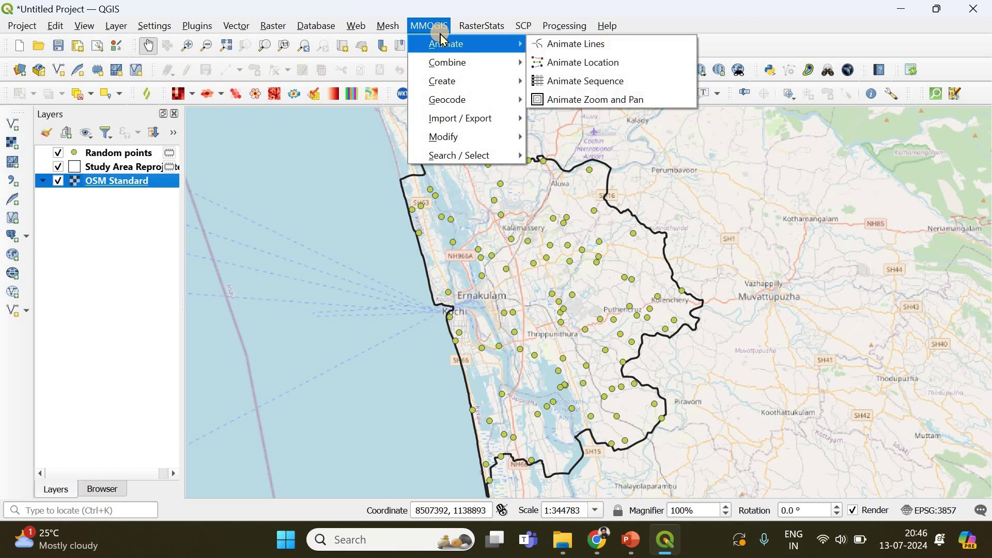
{"action": "mouse_move", "coordinate": [505, 119]}
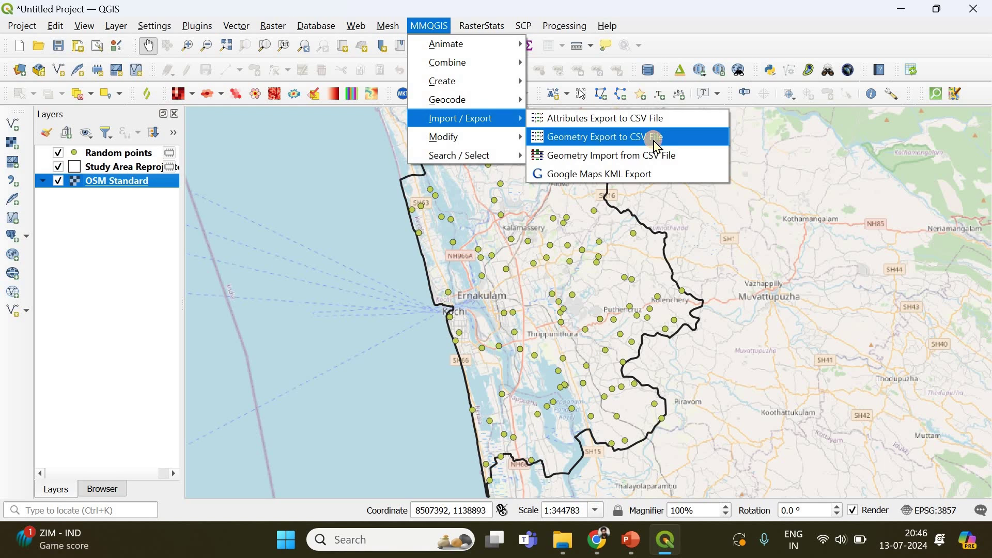
{"action": "left_click", "coordinate": [657, 146]}
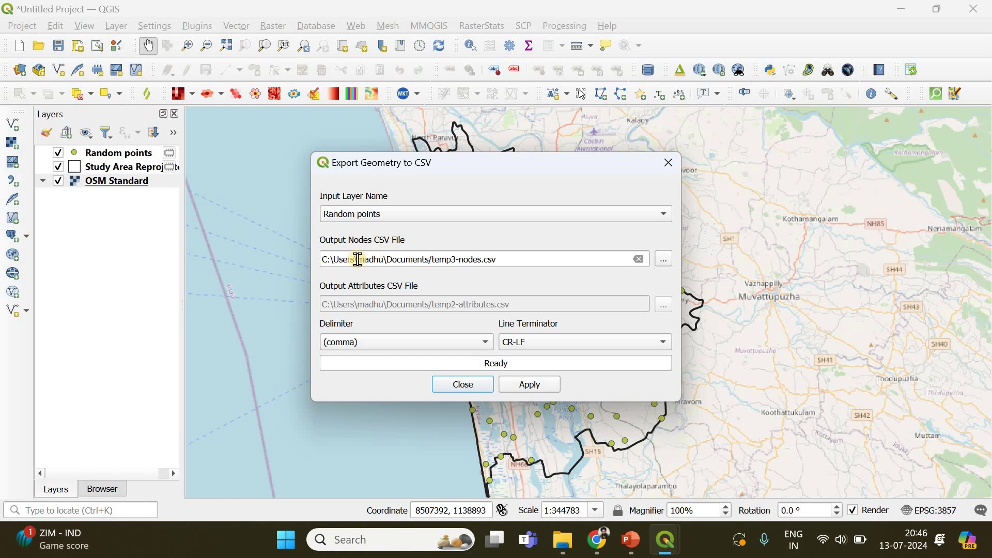
{"action": "left_click", "coordinate": [663, 265]}
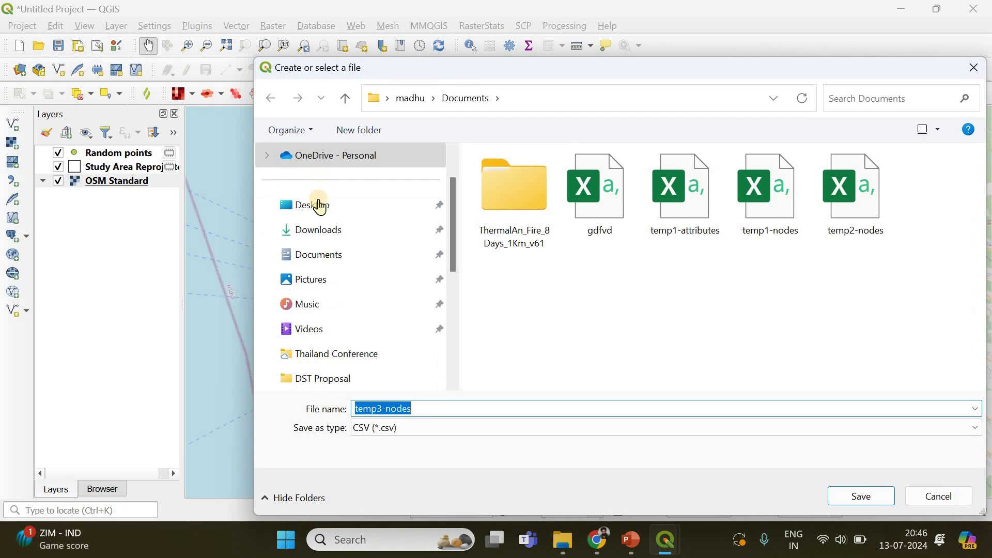
{"action": "left_click", "coordinate": [419, 405]}
{"action": "double_click", "coordinate": [415, 404]}
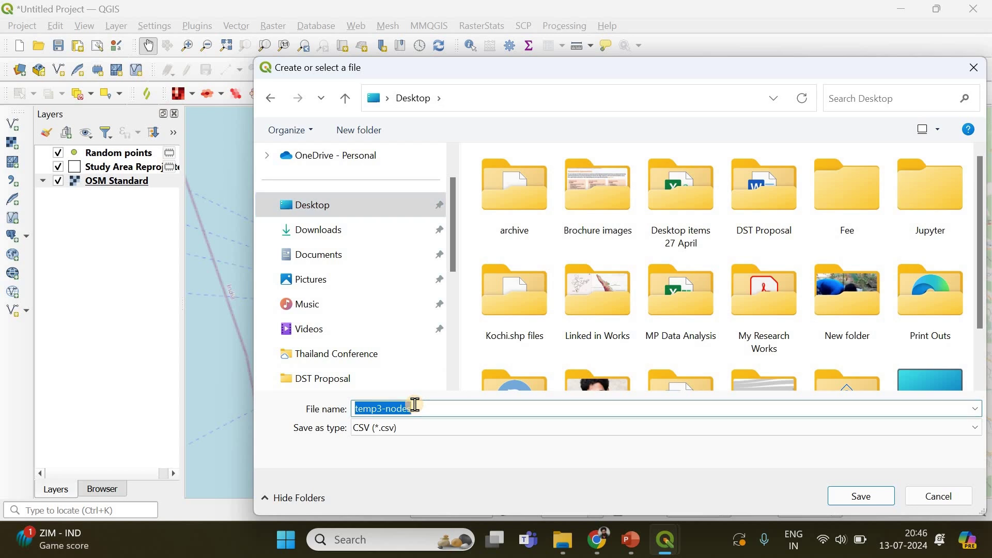
{"action": "type", "text": "rANDO"}
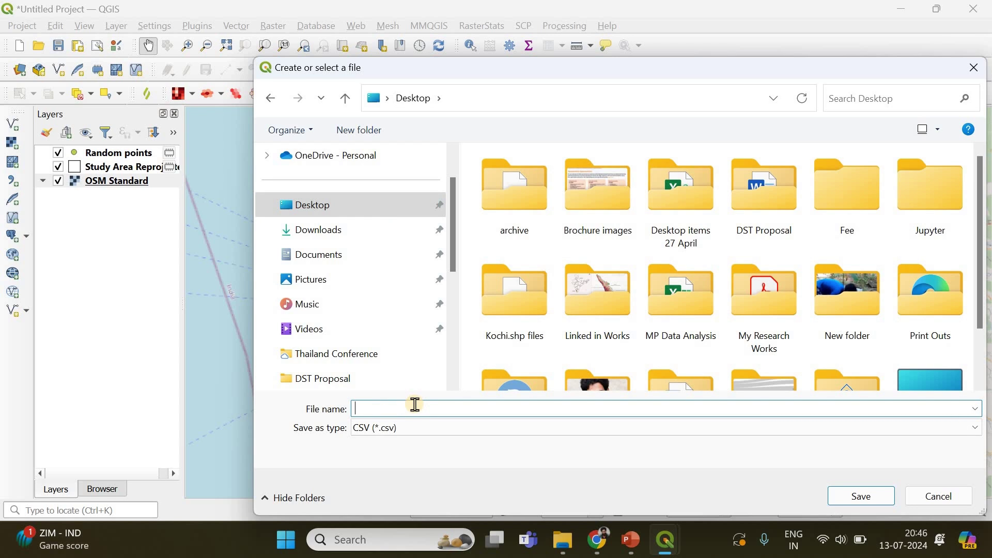
{"action": "type", "text": "Random Points"}
{"action": "left_click", "coordinate": [873, 504]}
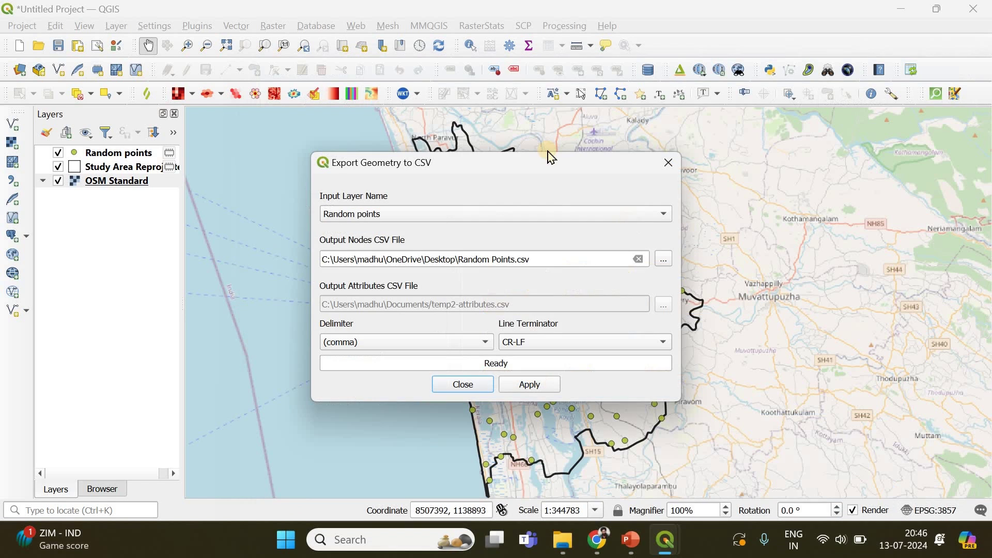
{"action": "left_click", "coordinate": [523, 389]}
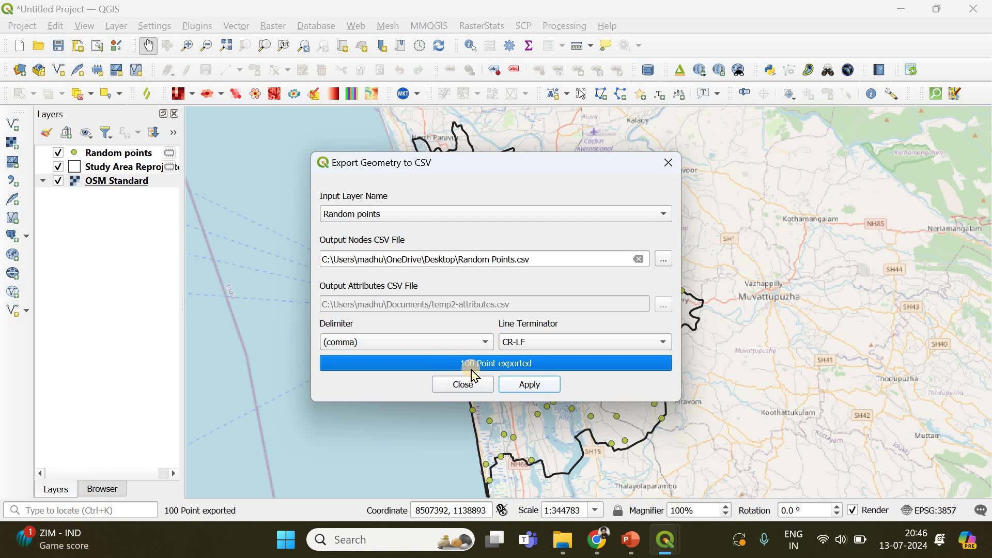
{"action": "left_click", "coordinate": [670, 164]}
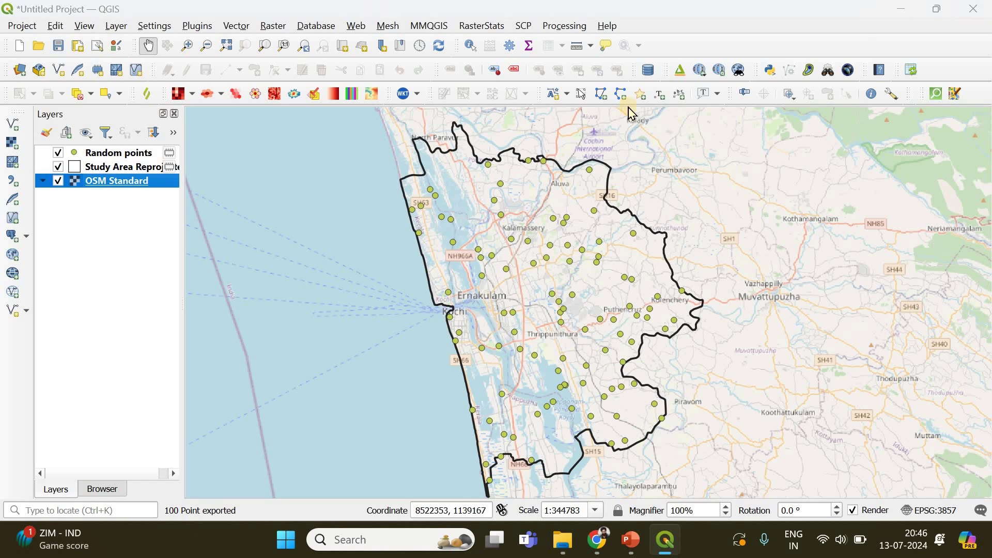
Refresh the Windows desktop and open the Random Points CSV file in a maximized Excel window
{"action": "key", "text": "super+d"}
{"action": "right_click", "coordinate": [468, 125]}
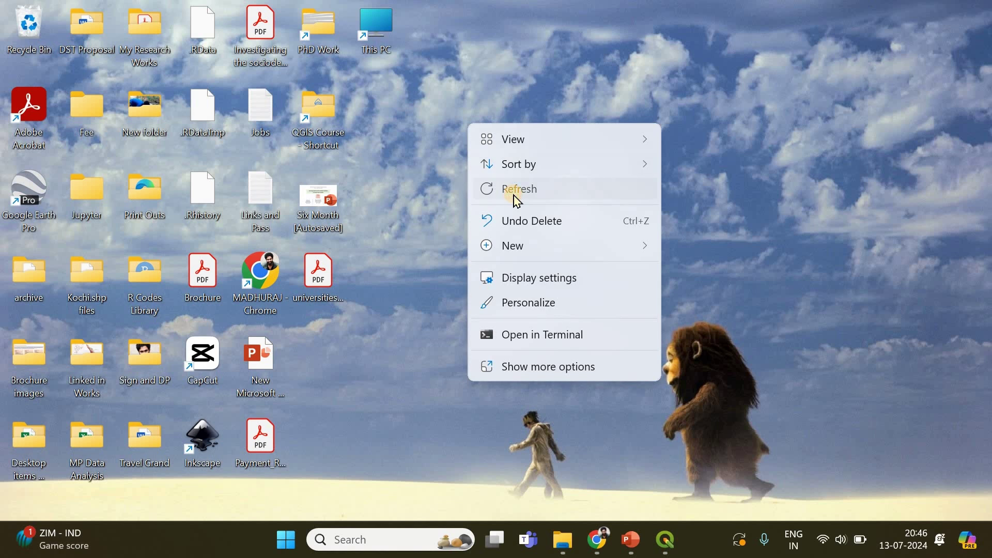
{"action": "left_click", "coordinate": [515, 196]}
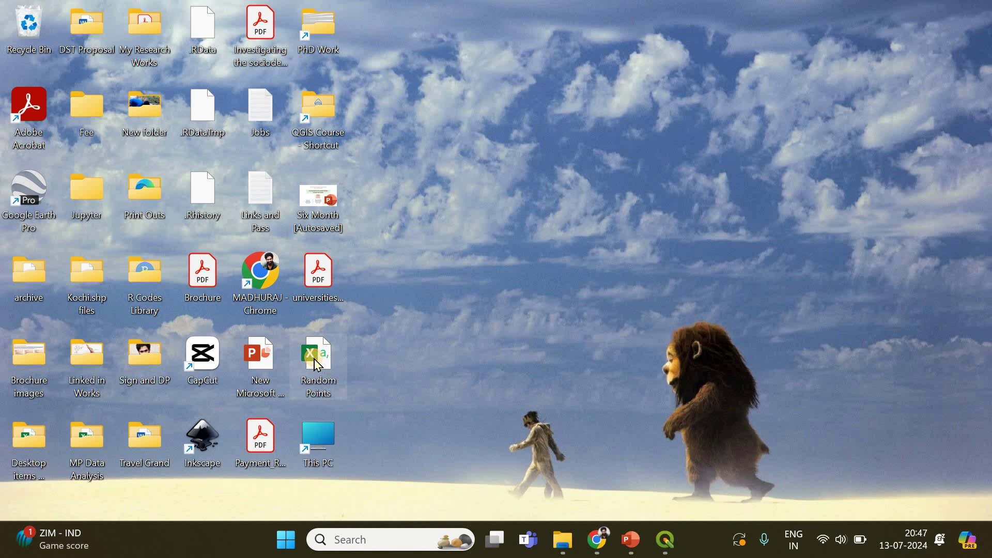
{"action": "double_click", "coordinate": [317, 365]}
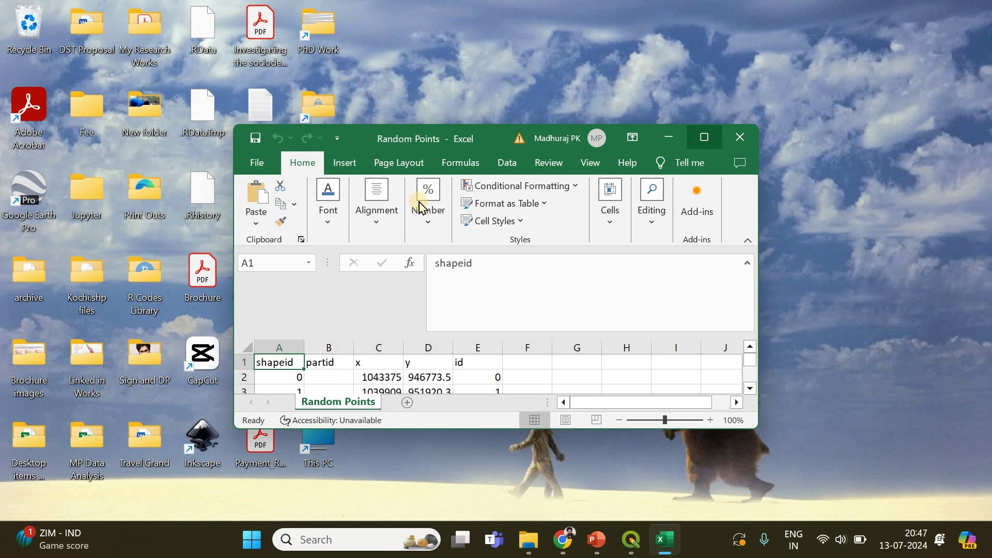
{"action": "left_click", "coordinate": [718, 133]}
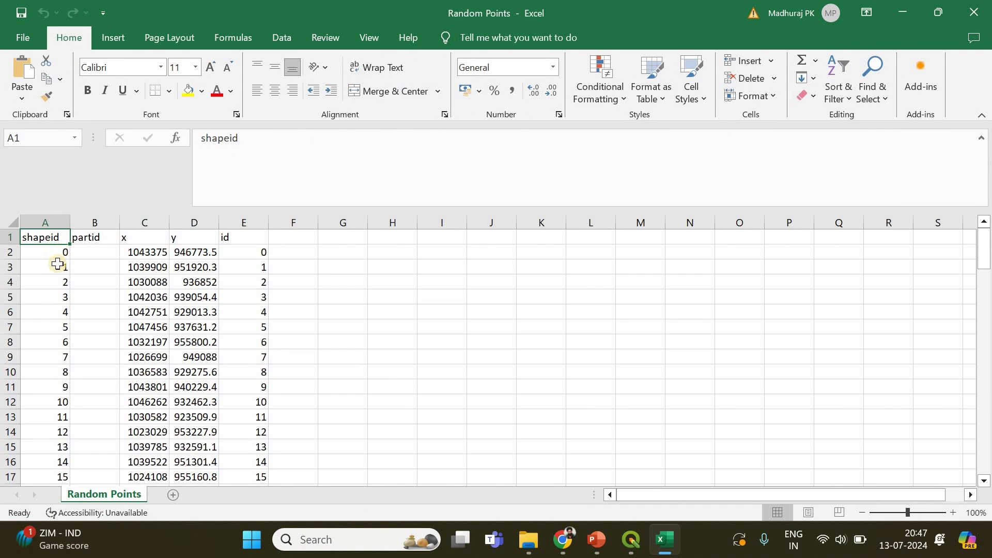
Examine the exported point rows and the coordinates in the x and y columns
{"action": "scroll", "coordinate": [52, 329], "scroll_direction": "down", "scroll_amount": 16}
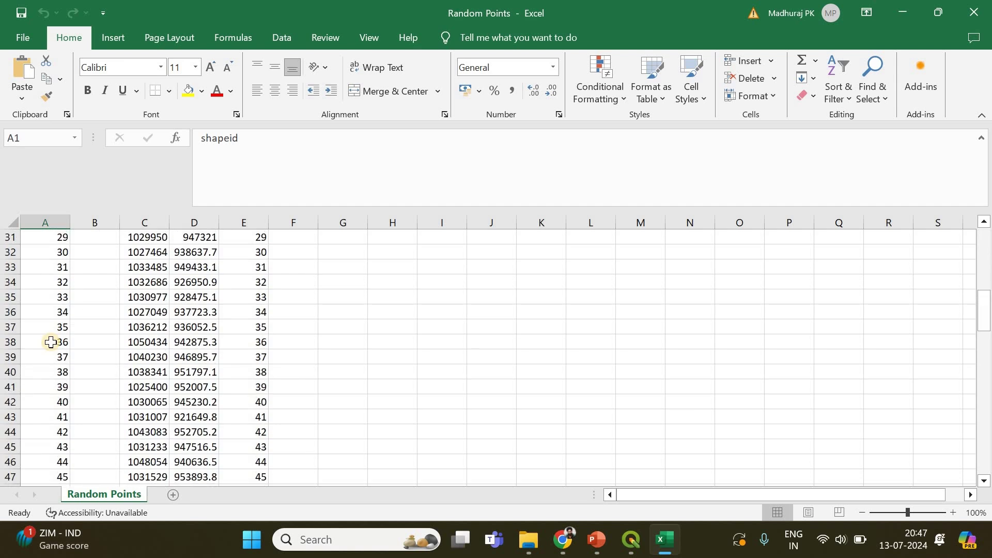
{"action": "scroll", "coordinate": [57, 320], "scroll_direction": "down", "scroll_amount": 7}
{"action": "scroll", "coordinate": [78, 303], "scroll_direction": "up", "scroll_amount": 20}
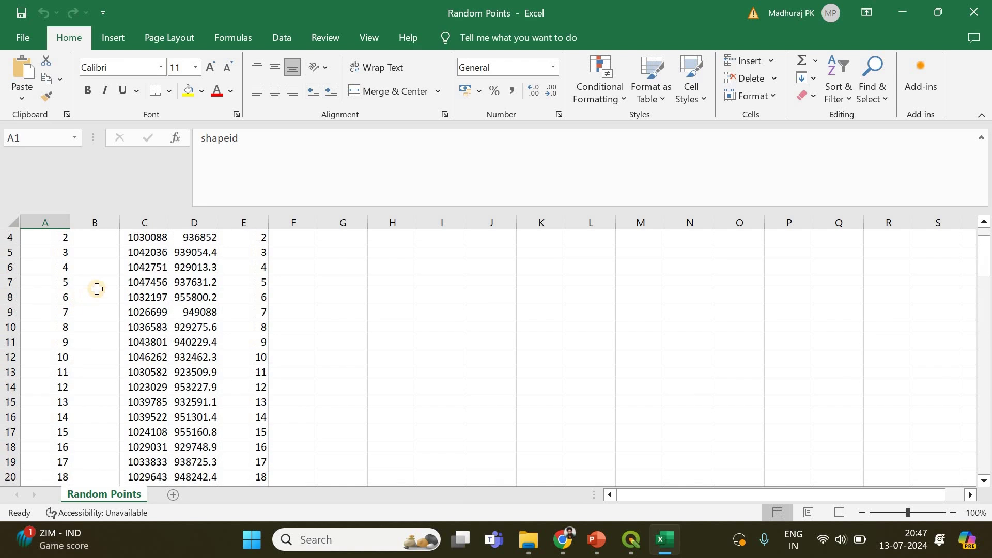
{"action": "left_click", "coordinate": [138, 235]}
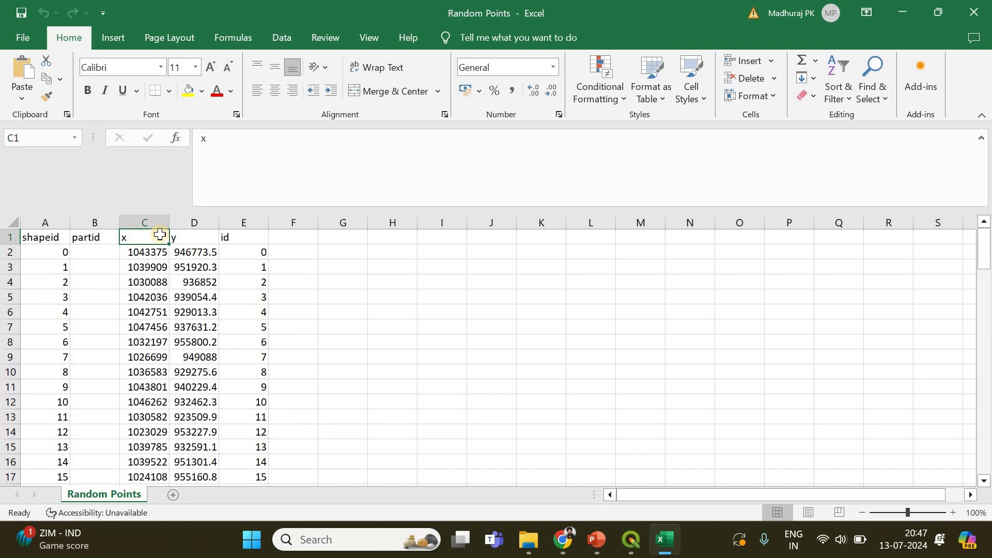
{"action": "left_click", "coordinate": [202, 236]}
{"action": "left_click_drag", "start_coordinate": [149, 251], "coordinate": [191, 386]}
{"action": "left_click", "coordinate": [250, 326]}
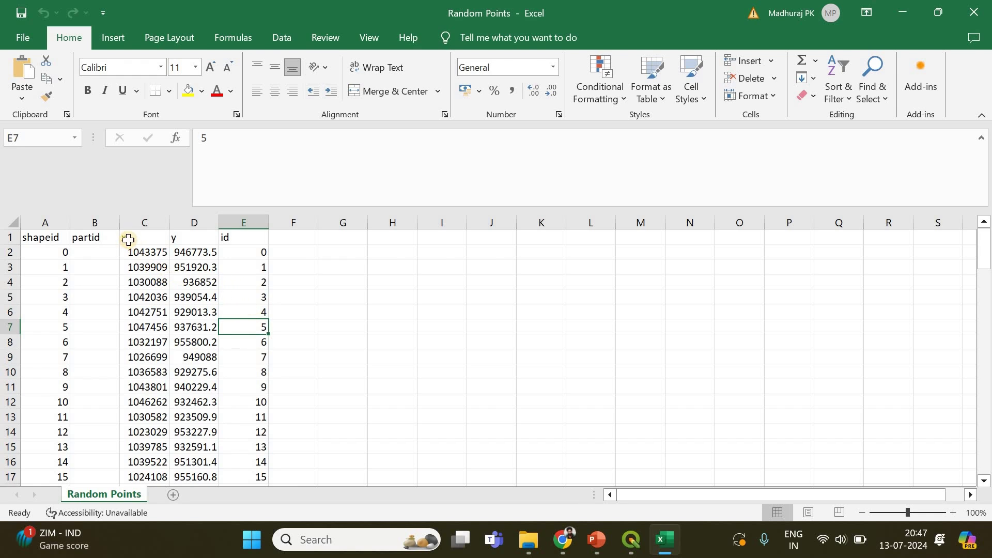
Center the x and y column headers in cells C1 and D1
{"action": "left_click", "coordinate": [162, 239]}
{"action": "key", "text": "shift+Right"}
{"action": "left_click", "coordinate": [275, 92]}
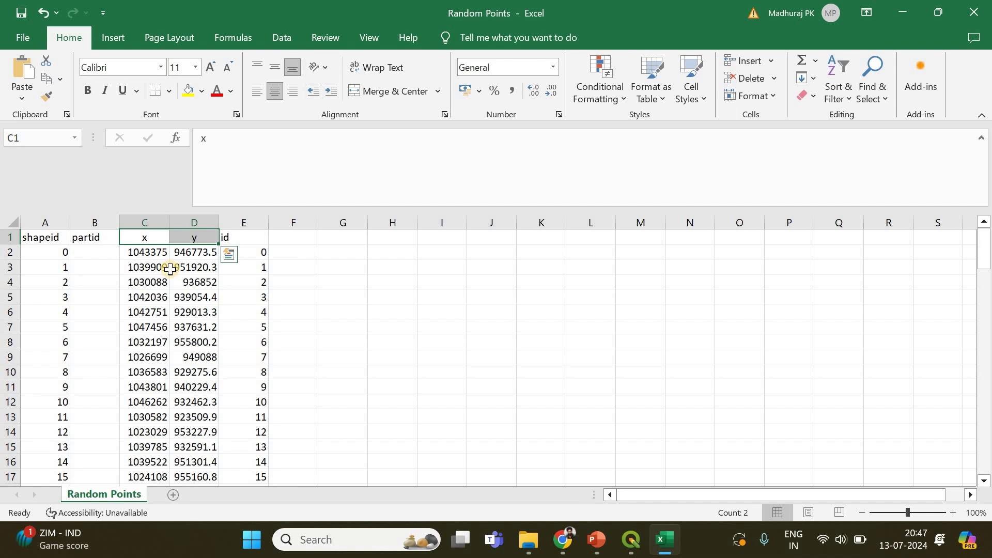
Examine the x and y column headers and the projected coordinate values beneath them in the Random Points sheet
{"action": "left_click", "coordinate": [162, 269]}
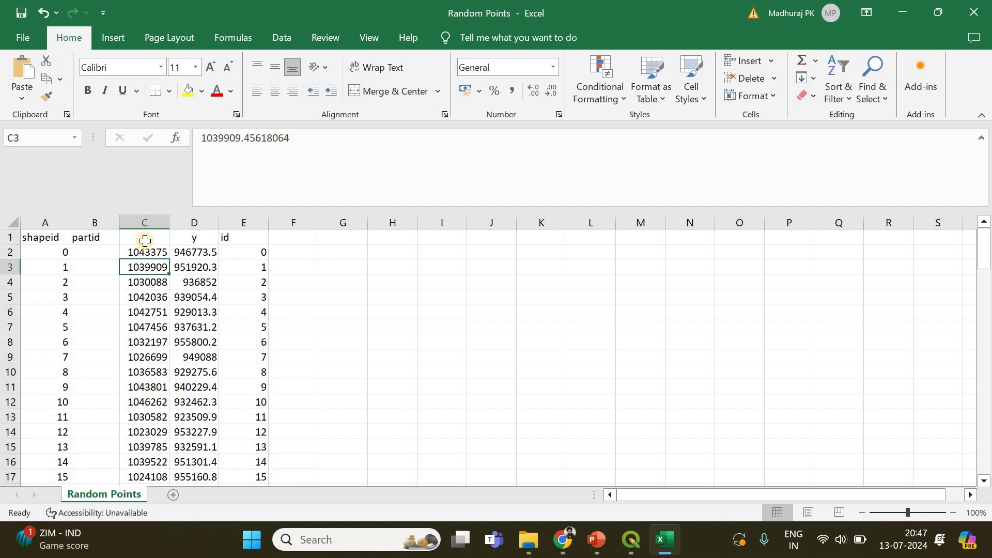
{"action": "left_click", "coordinate": [146, 238]}
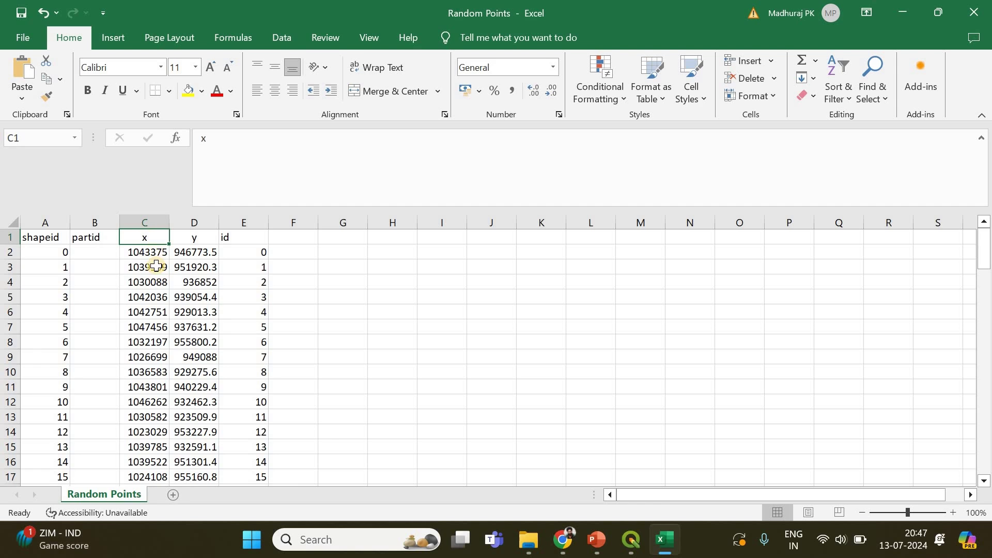
{"action": "key", "text": "Down"}
{"action": "key", "text": "Down"}
{"action": "left_click_drag", "start_coordinate": [179, 249], "coordinate": [164, 259]}
{"action": "left_click", "coordinate": [142, 237], "text": "ctrl"}
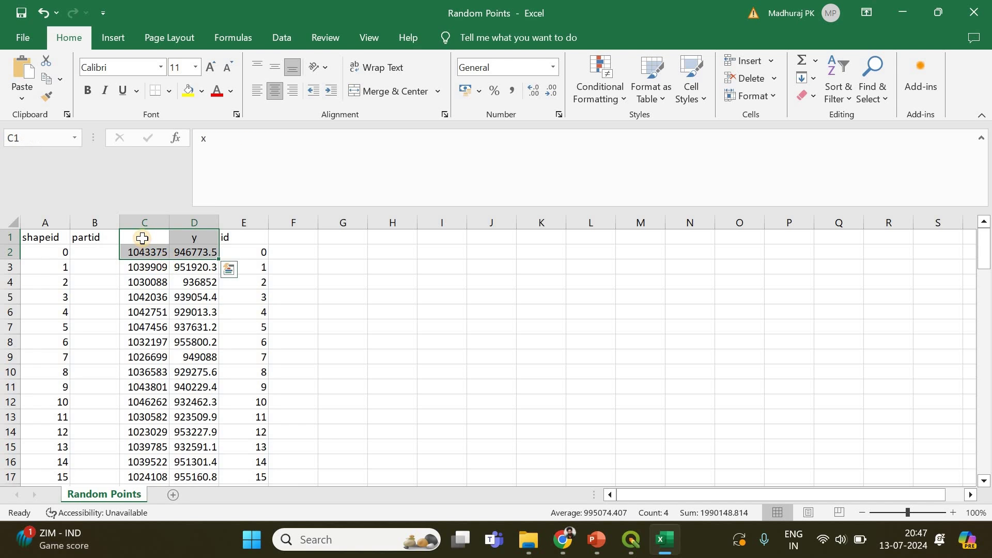
{"action": "left_click", "coordinate": [146, 242]}
{"action": "left_click", "coordinate": [193, 241]}
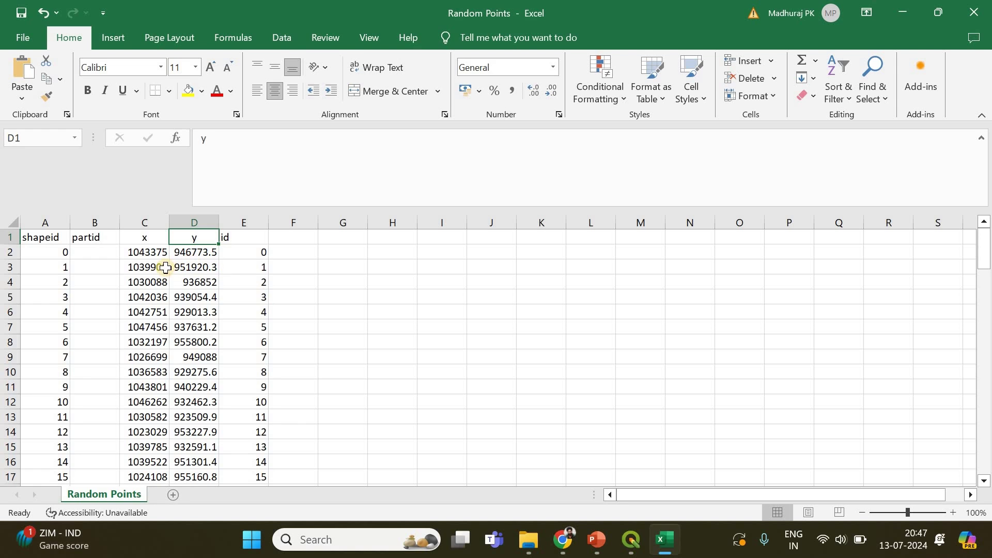
{"action": "left_click", "coordinate": [149, 262]}
{"action": "left_click_drag", "start_coordinate": [149, 253], "coordinate": [191, 460]}
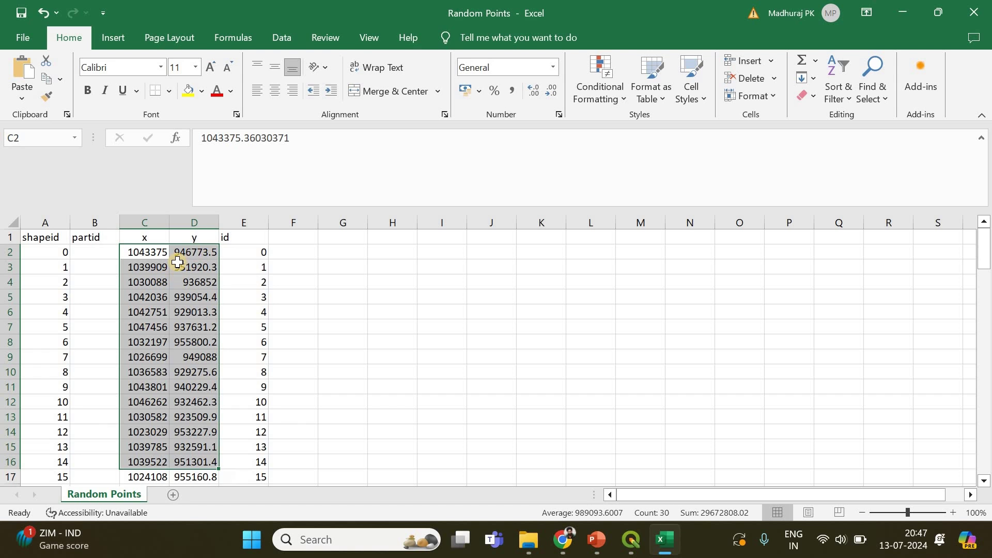
Switch to QGIS and reproject the Random points layer to EPSG:4326 - WGS 84 as a temporary layer
{"action": "left_click", "coordinate": [903, 19]}
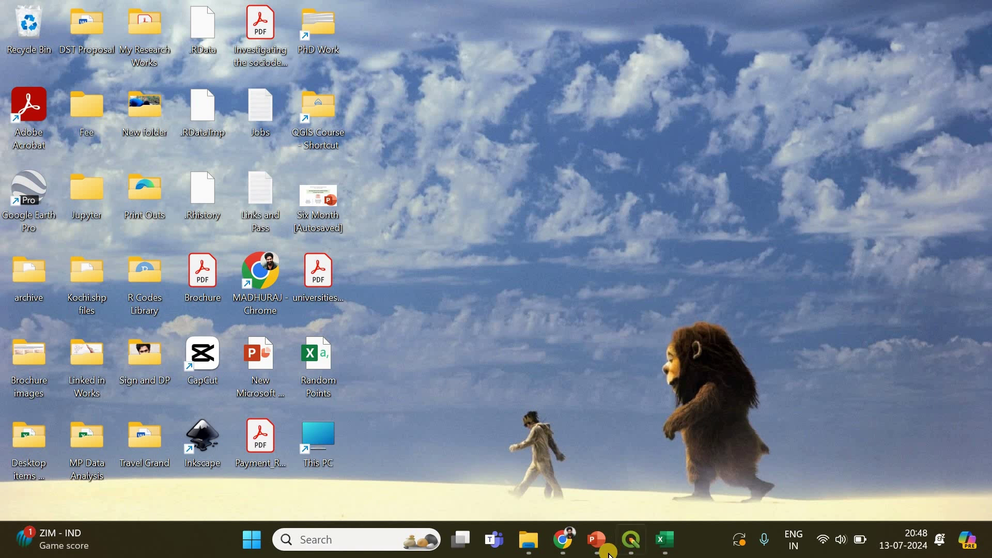
{"action": "left_click", "coordinate": [631, 539]}
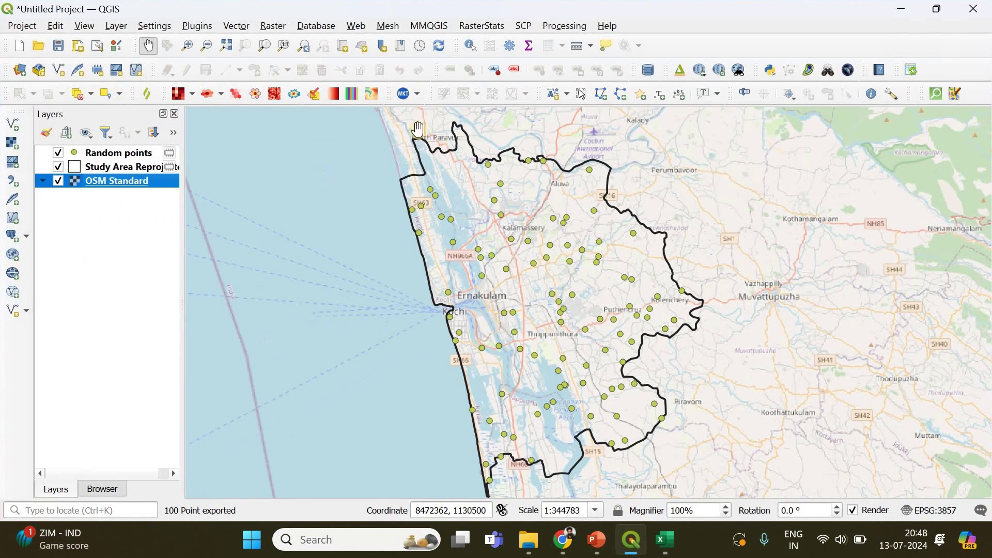
{"action": "left_click", "coordinate": [119, 154]}
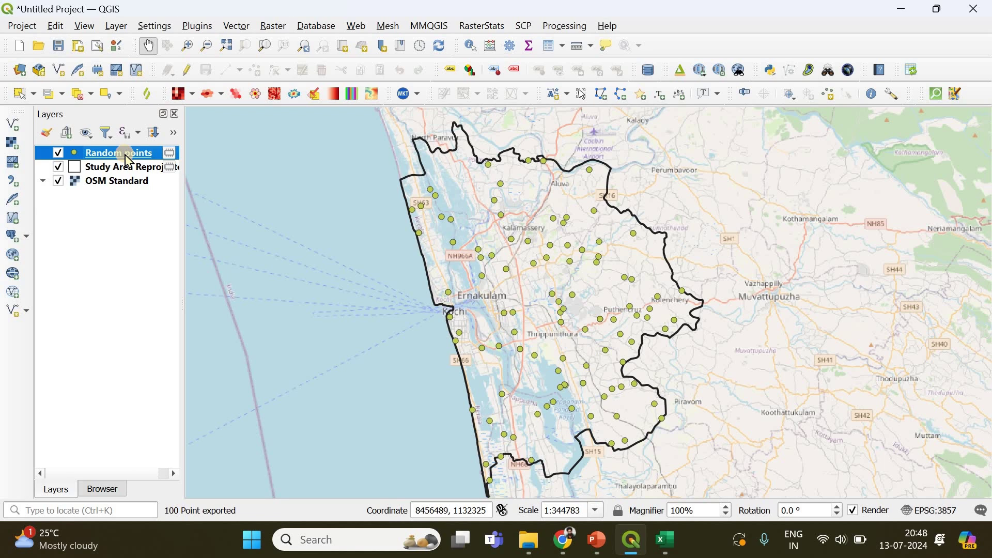
{"action": "left_click", "coordinate": [246, 30]}
{"action": "mouse_move", "coordinate": [346, 174]}
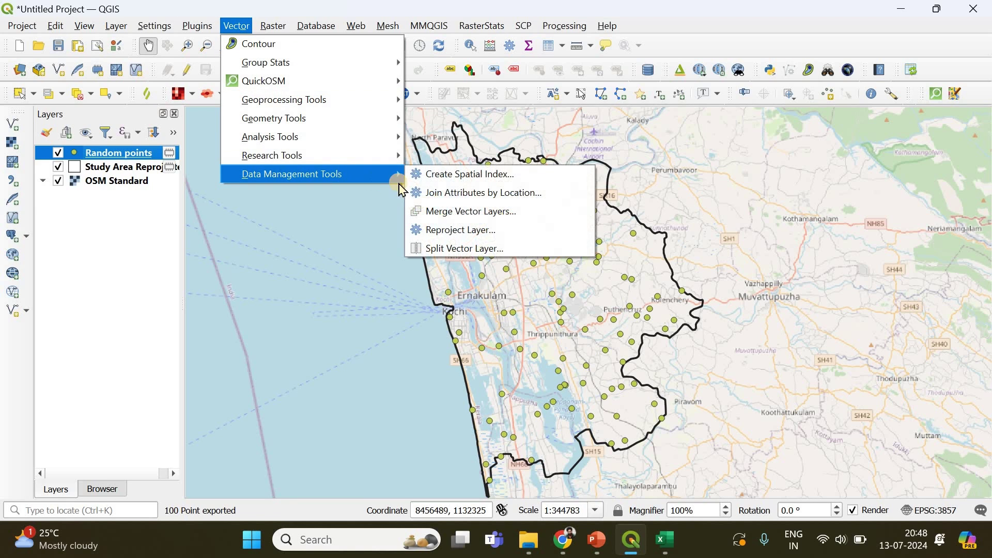
{"action": "left_click", "coordinate": [476, 237]}
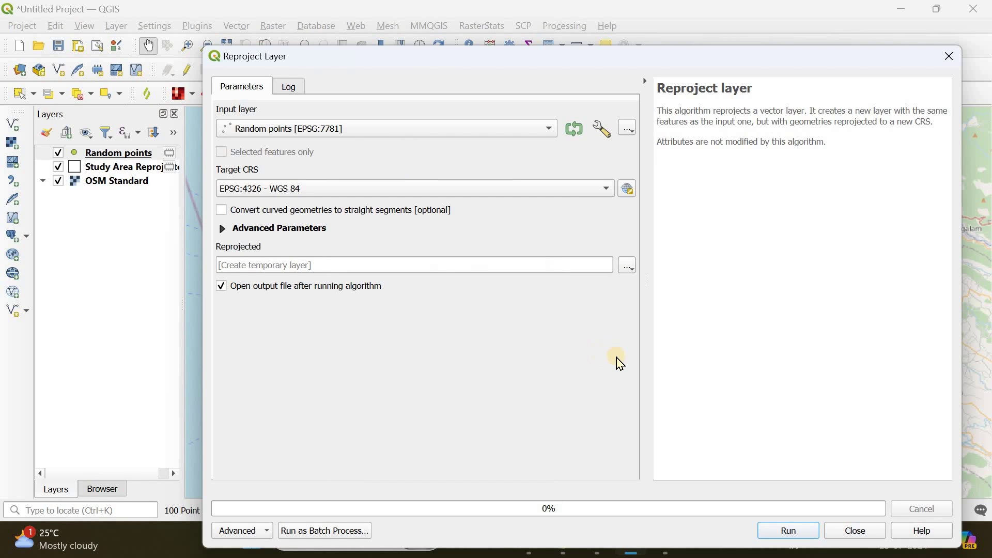
{"action": "left_click", "coordinate": [800, 534]}
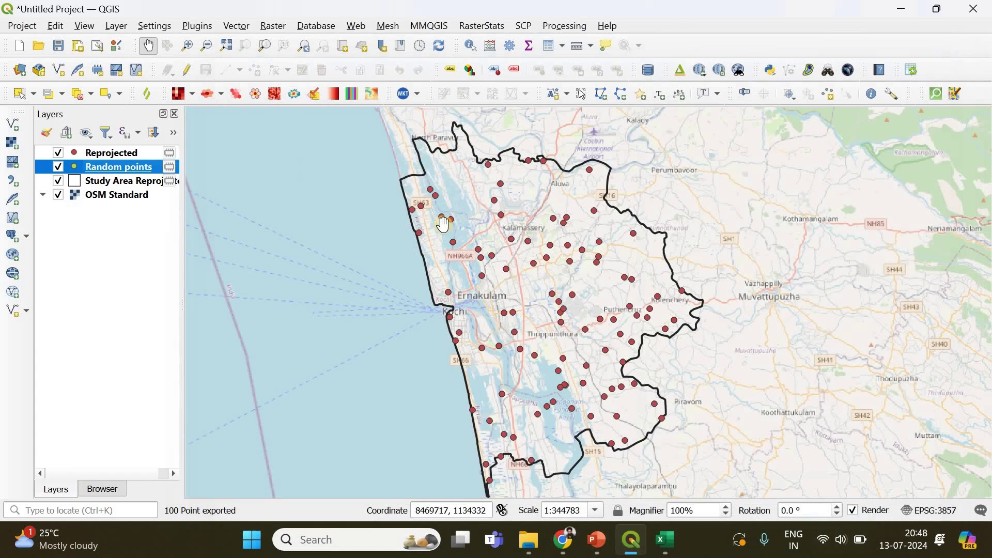
Compare the Reprojected and Random points layers on the map by toggling their visibility, leaving only Reprojected shown
{"action": "left_click", "coordinate": [58, 153]}
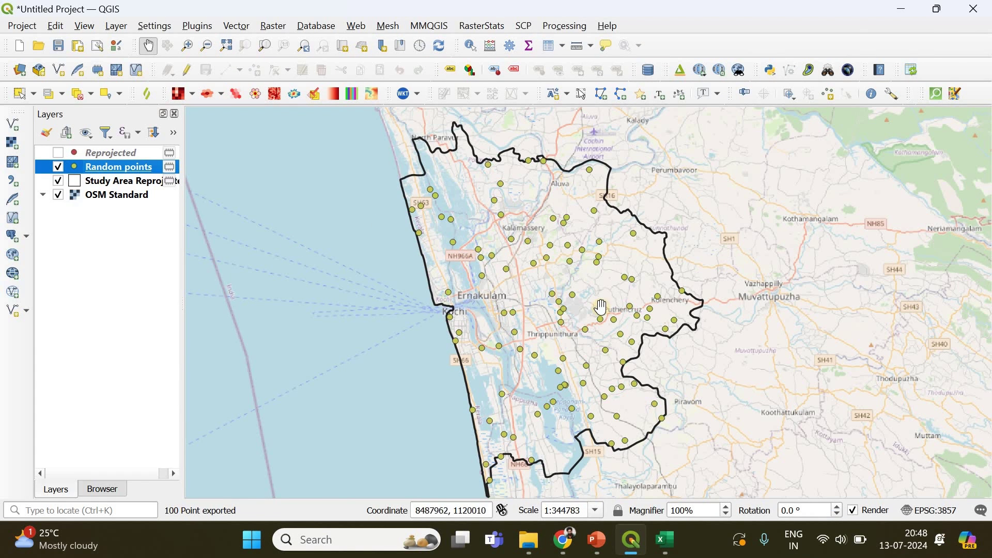
{"action": "left_click", "coordinate": [59, 167]}
{"action": "left_click", "coordinate": [59, 167]}
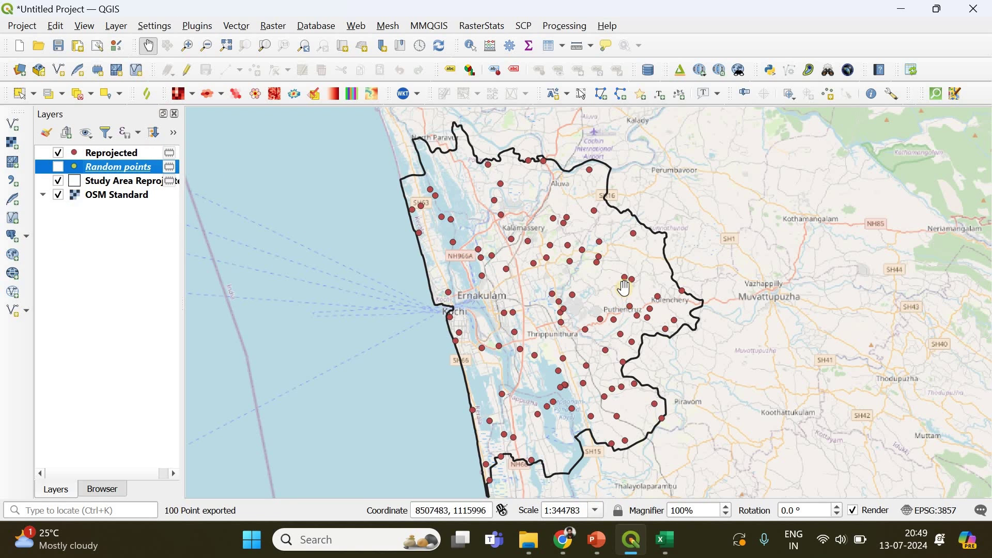
{"action": "scroll", "coordinate": [553, 271], "scroll_direction": "up", "scroll_amount": 2}
{"action": "scroll", "coordinate": [589, 248], "scroll_direction": "down", "scroll_amount": 2}
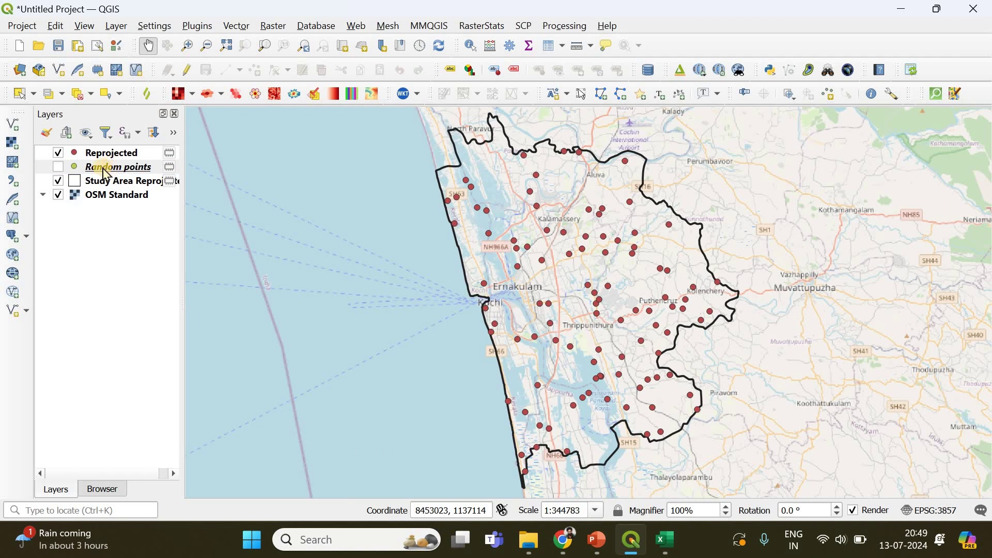
Remove the original Random points layer from the project
{"action": "right_click", "coordinate": [120, 173]}
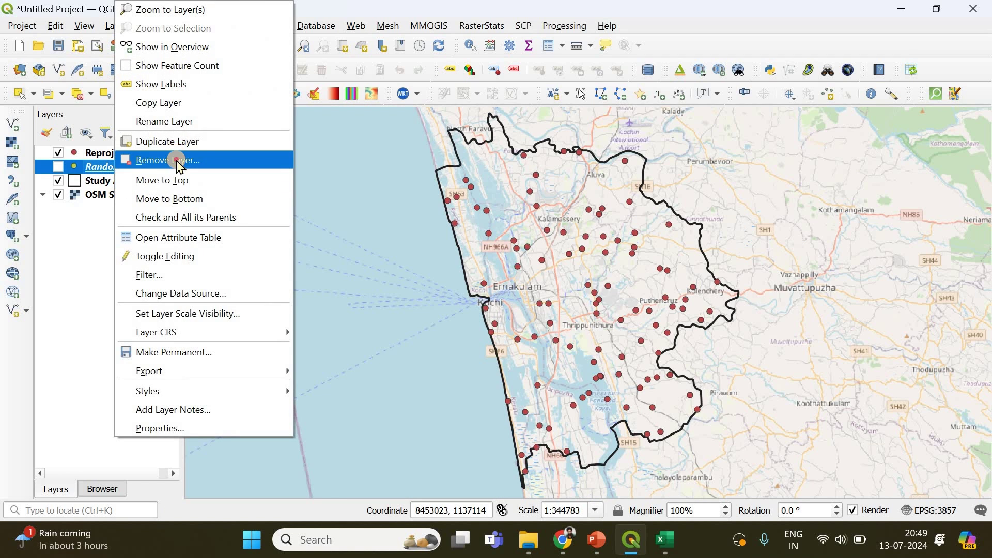
{"action": "key", "text": "Return"}
{"action": "key", "text": "Return"}
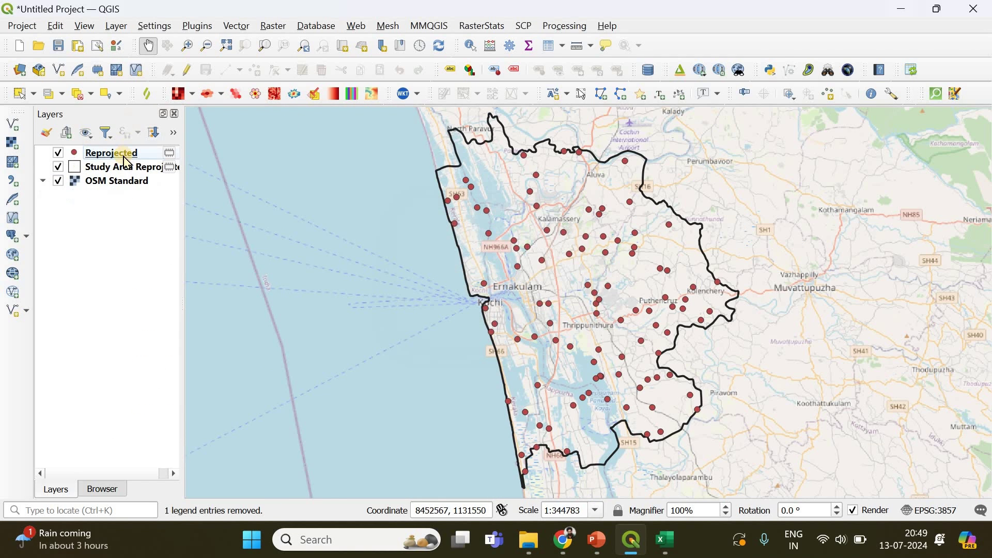
Rename the Reprojected layer as Reprojected Points
{"action": "right_click", "coordinate": [125, 156]}
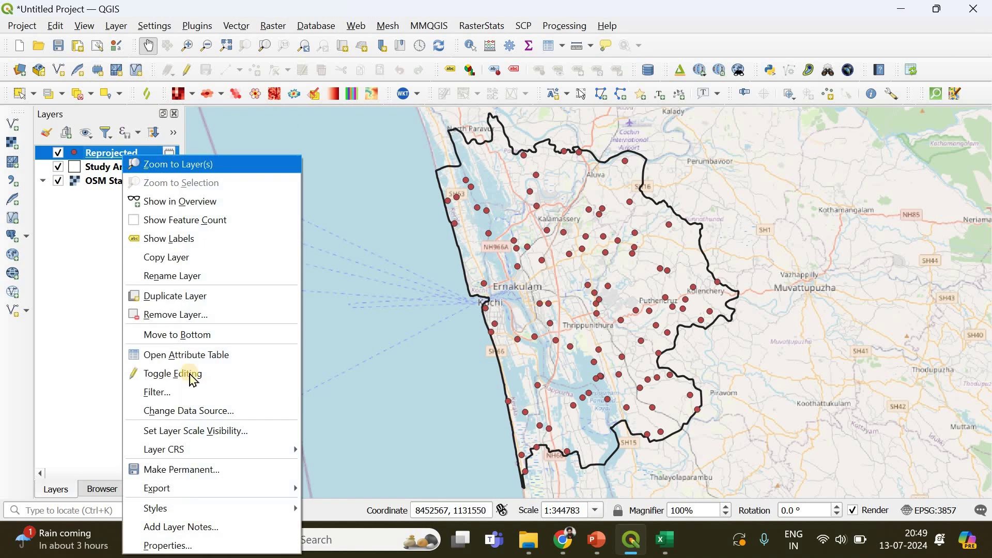
{"action": "left_click", "coordinate": [190, 275]}
{"action": "key", "text": "Return"}
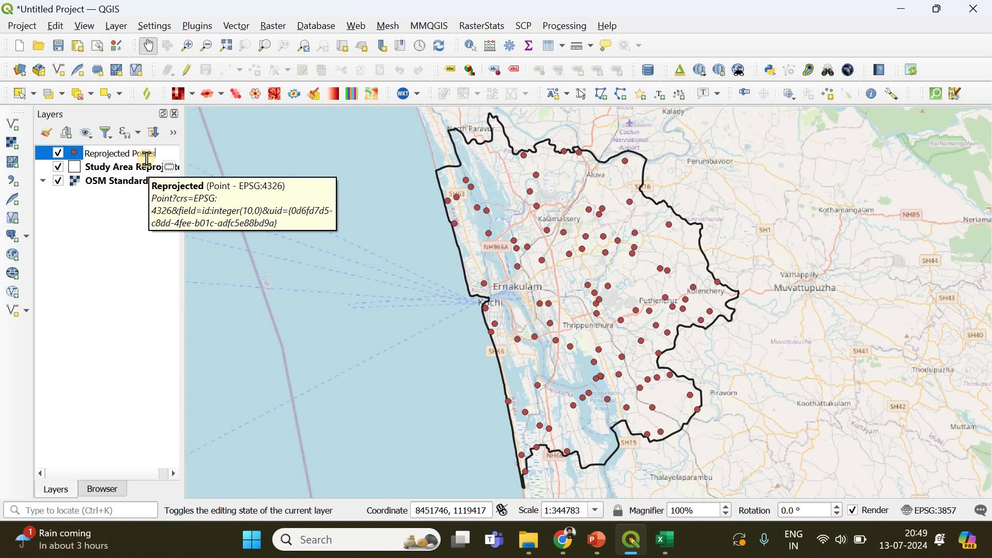
Export the Reprojected Points layer's geometry with MMQGIS to a comma-delimited CSV file named Random Points_2 on the Desktop
{"action": "left_click_drag", "start_coordinate": [354, 327], "coordinate": [587, 301]}
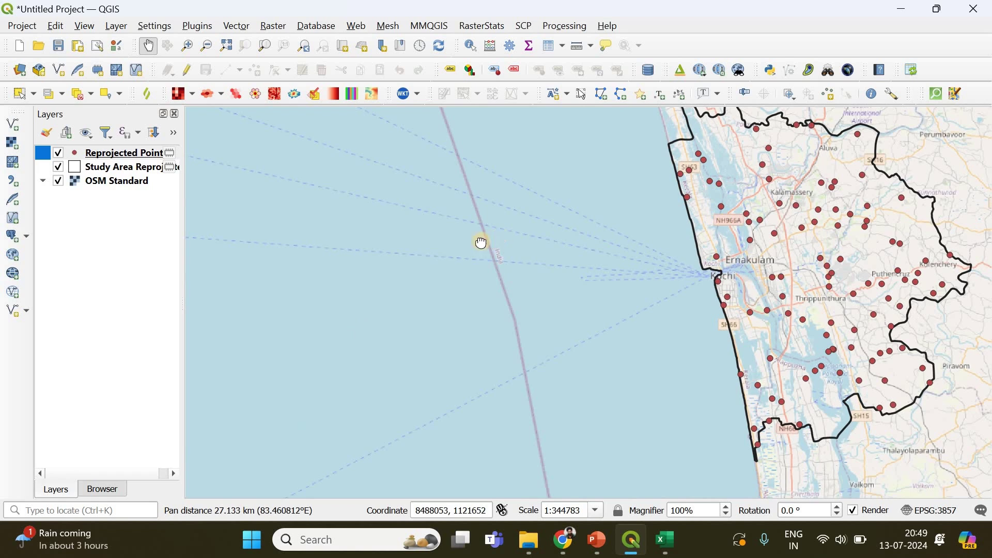
{"action": "left_click_drag", "start_coordinate": [482, 243], "coordinate": [231, 264]}
{"action": "left_click", "coordinate": [430, 26]}
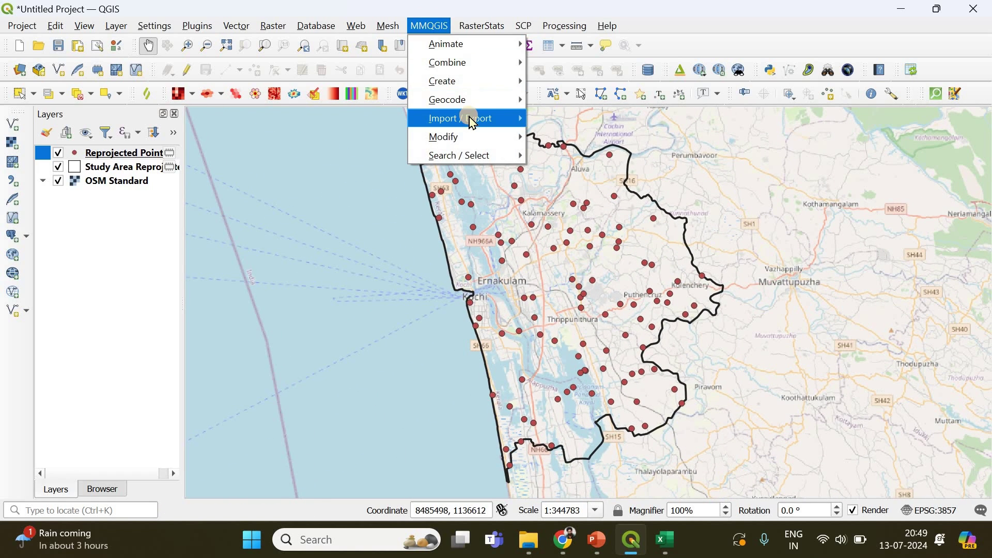
{"action": "mouse_move", "coordinate": [472, 122]}
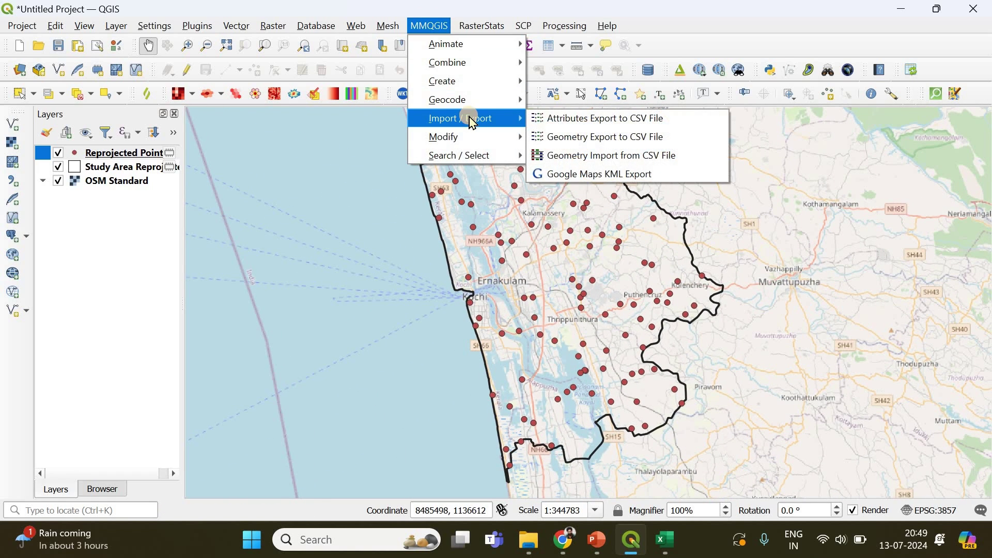
{"action": "left_click", "coordinate": [586, 142]}
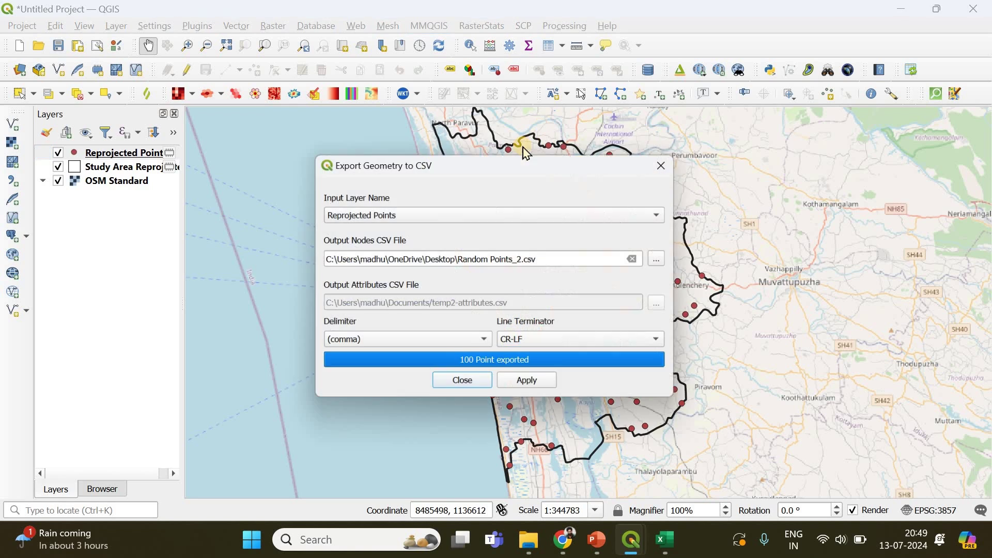
{"action": "left_click", "coordinate": [666, 259]}
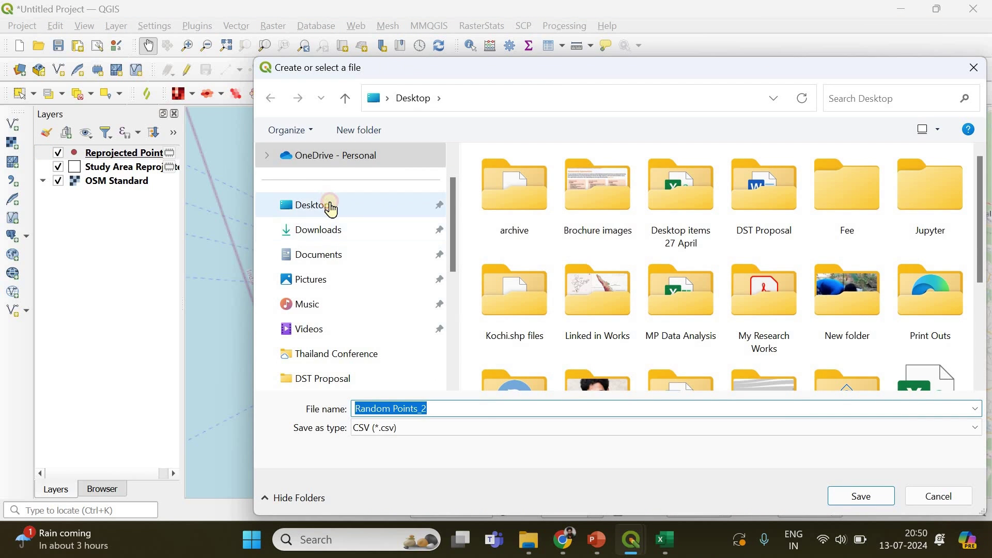
{"action": "left_click", "coordinate": [332, 207]}
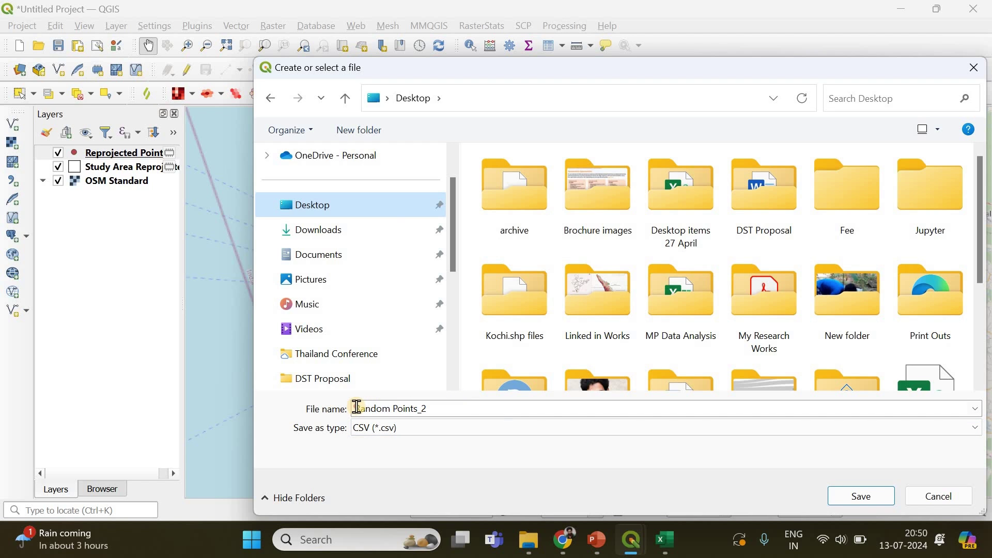
{"action": "left_click_drag", "start_coordinate": [355, 408], "coordinate": [434, 408]}
{"action": "left_click", "coordinate": [845, 498]}
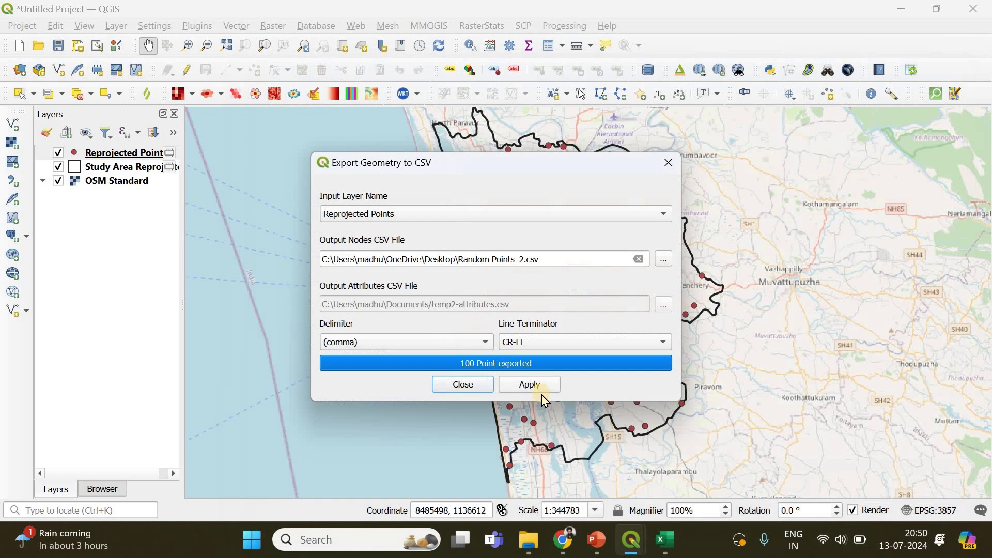
{"action": "left_click", "coordinate": [538, 388]}
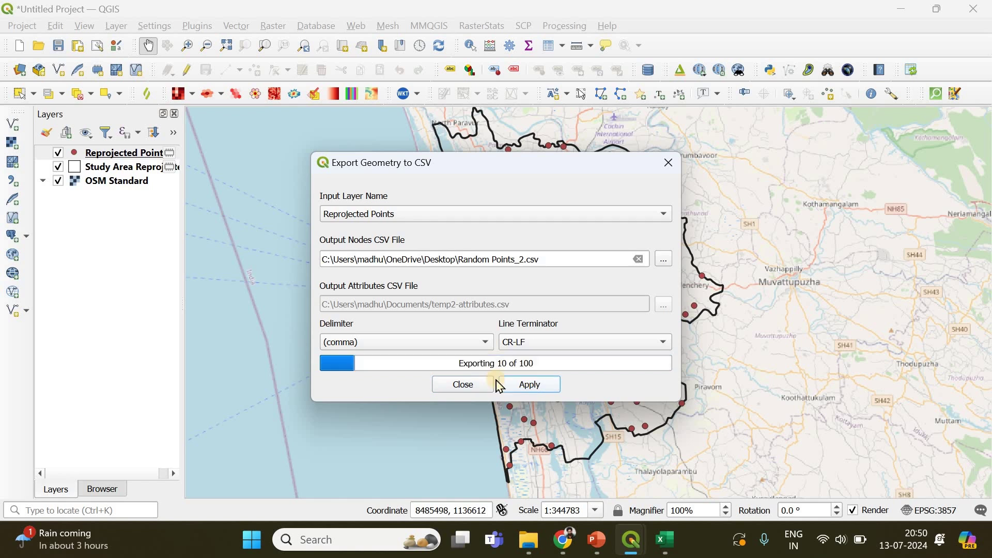
{"action": "left_click", "coordinate": [465, 384]}
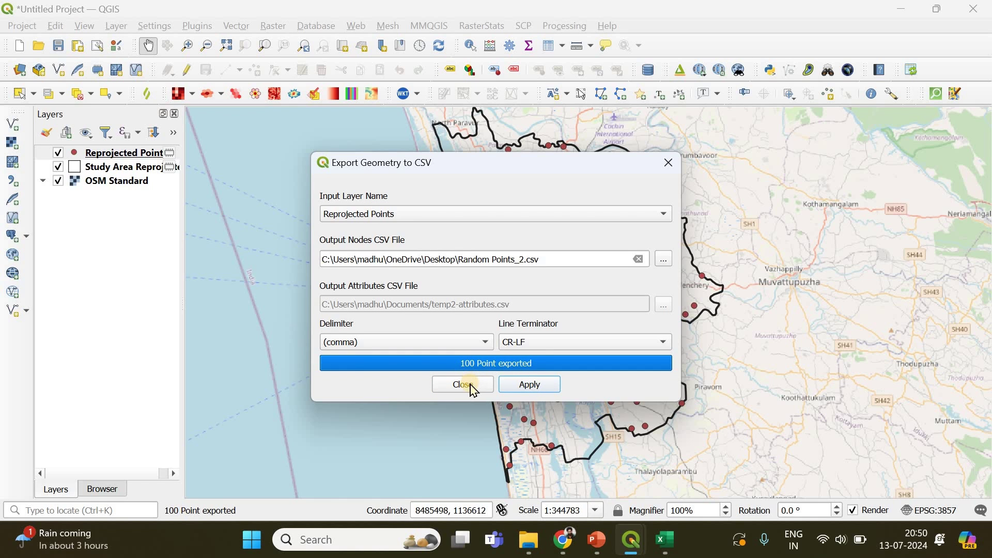
Refresh the Windows desktop, open the Random Points_2 CSV file in a maximized Excel window and check its coordinates
{"action": "left_click", "coordinate": [899, 11]}
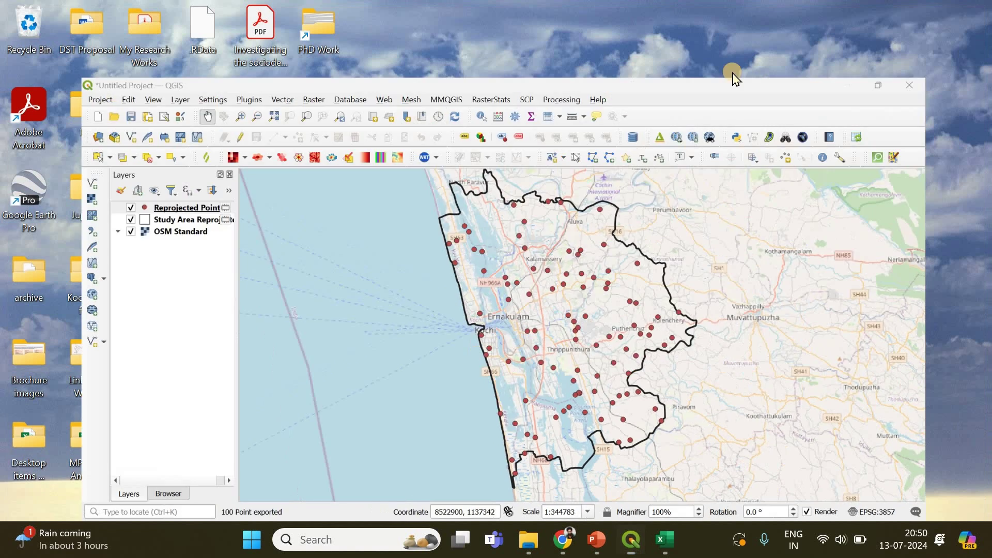
{"action": "right_click", "coordinate": [560, 270]}
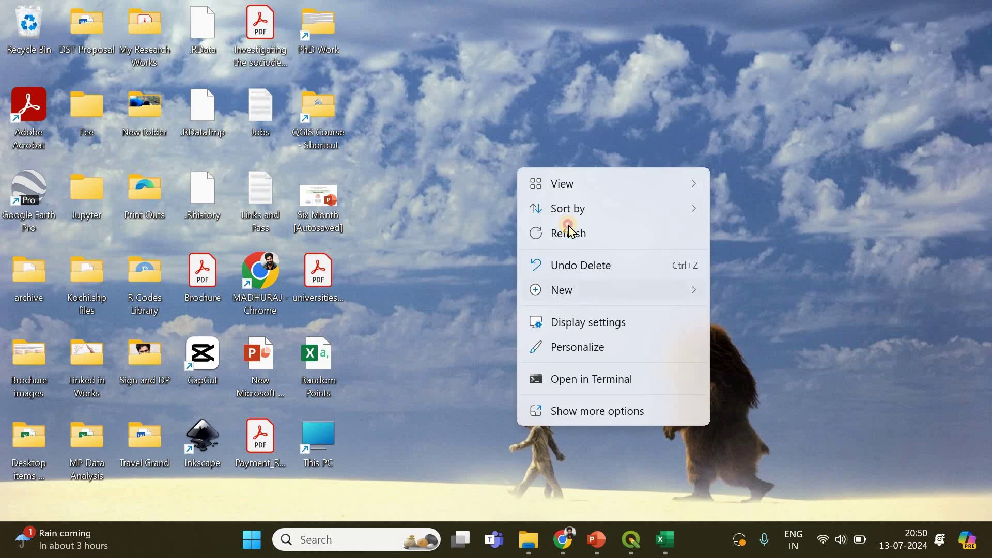
{"action": "left_click", "coordinate": [568, 229]}
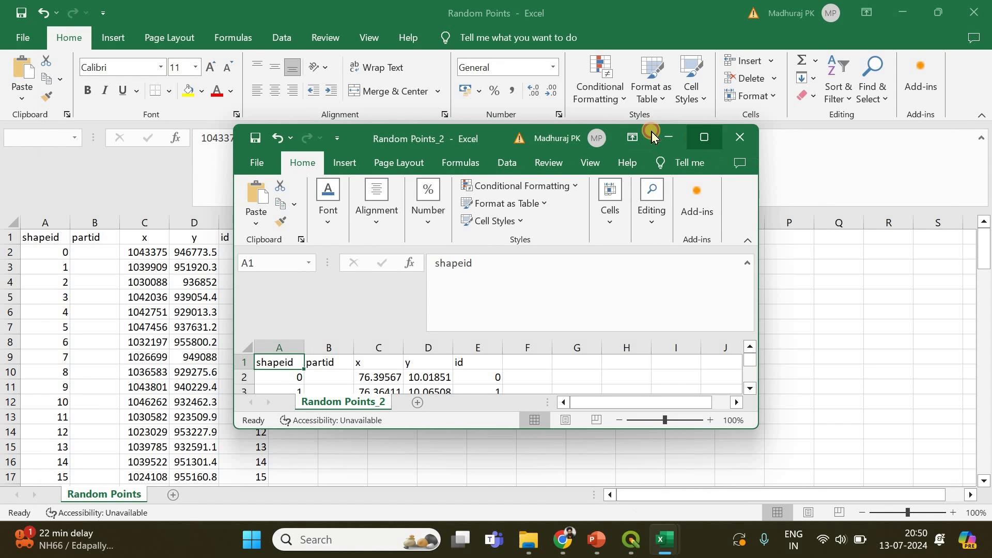
{"action": "left_click", "coordinate": [703, 137]}
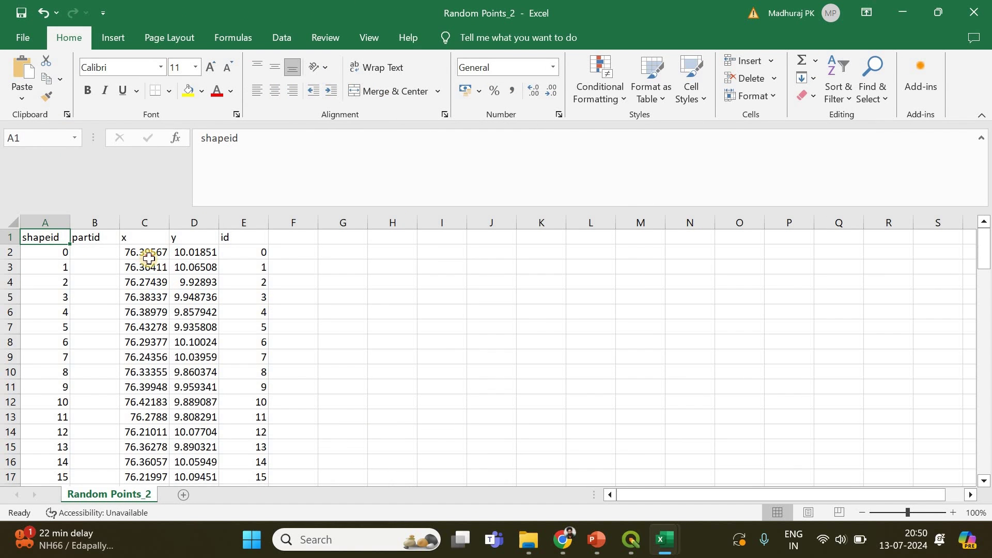
{"action": "left_click_drag", "start_coordinate": [148, 258], "coordinate": [202, 315]}
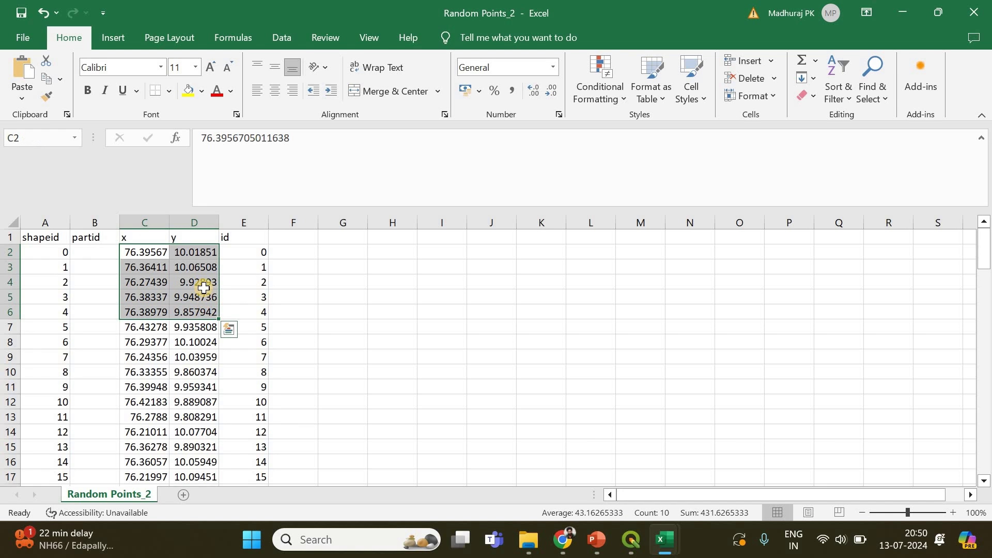
Rename the x header in cell C1 as Long and the y header in cell D1 as Lat
{"action": "double_click", "coordinate": [141, 234]}
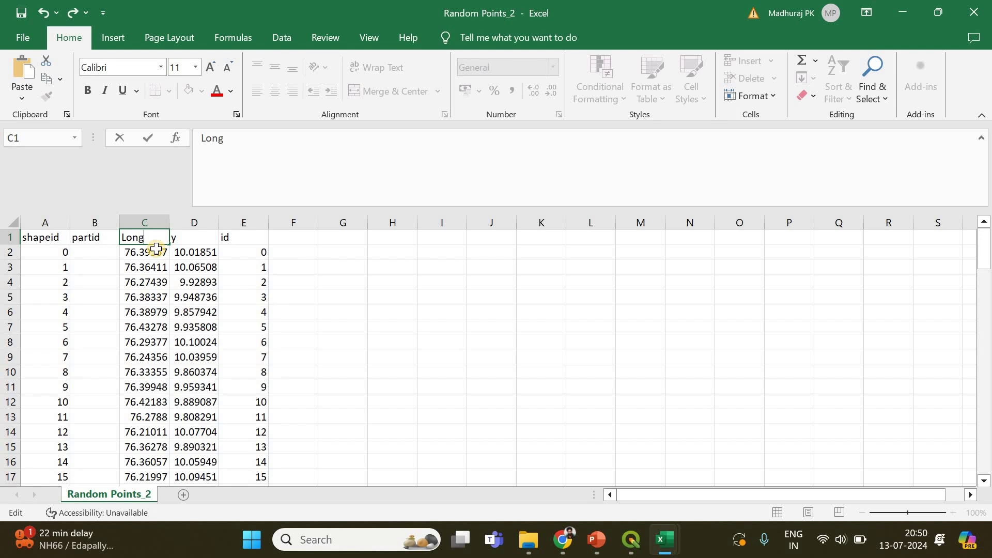
{"action": "type", "text": "Long"}
{"action": "double_click", "coordinate": [190, 246]}
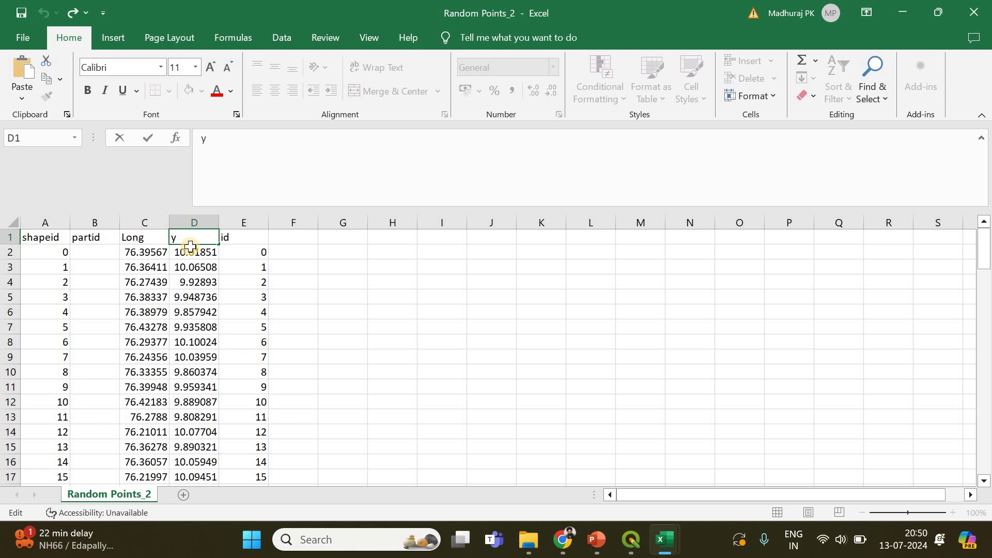
{"action": "type", "text": "Lat"}
{"action": "left_click", "coordinate": [506, 354]}
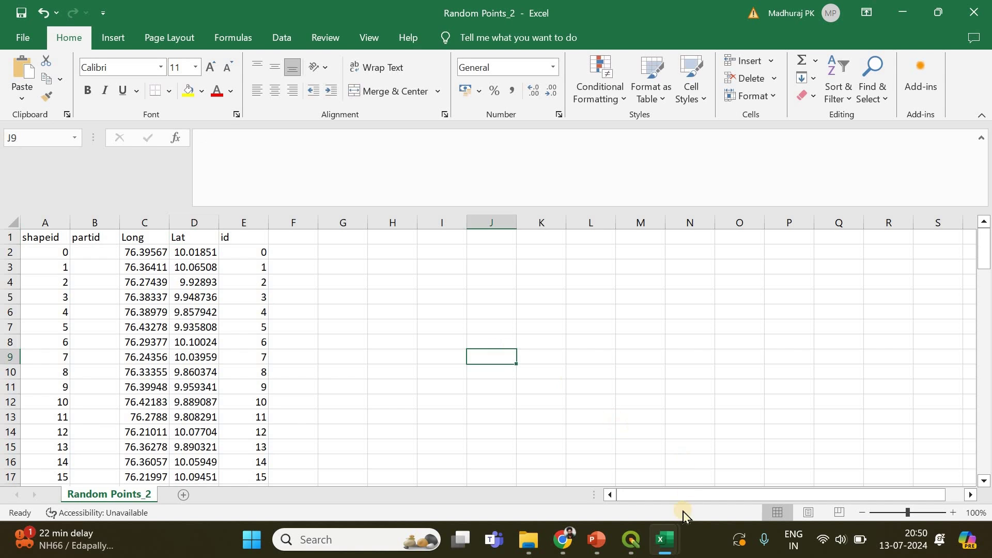
Compare the x and y coordinates in the Random Points workbook with the Long and Lat values in Random Points_2
{"action": "mouse_move", "coordinate": [666, 542]}
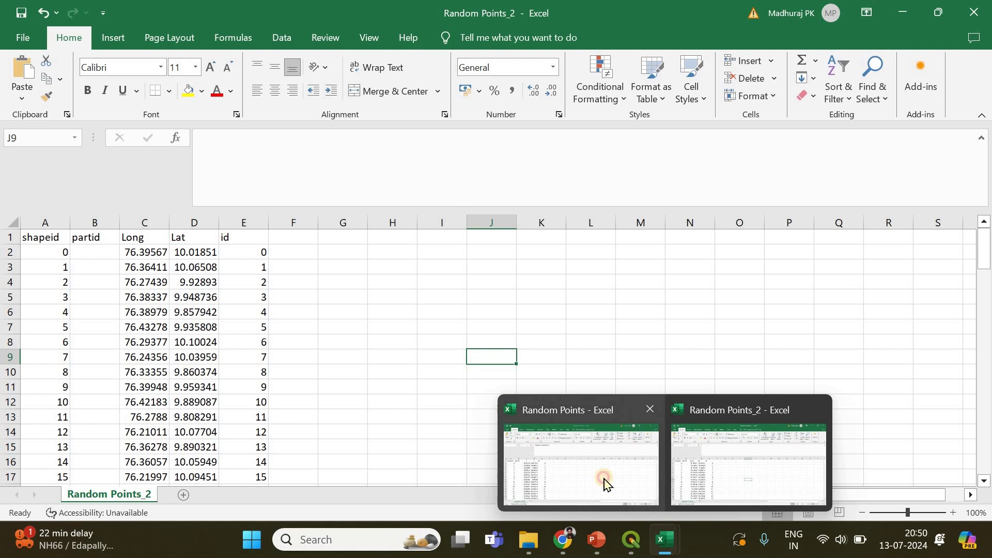
{"action": "left_click", "coordinate": [603, 480]}
{"action": "left_click", "coordinate": [188, 268]}
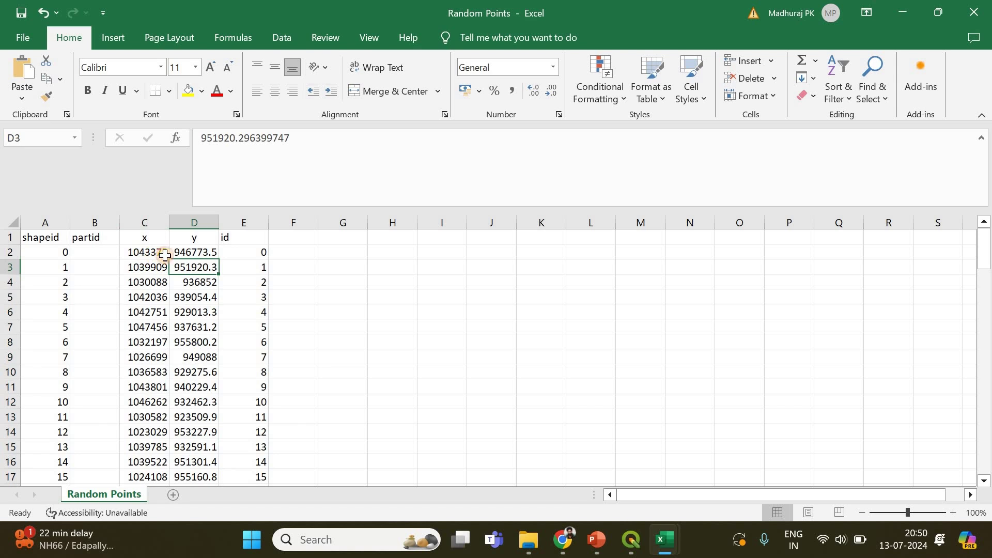
{"action": "left_click_drag", "start_coordinate": [160, 253], "coordinate": [200, 327]}
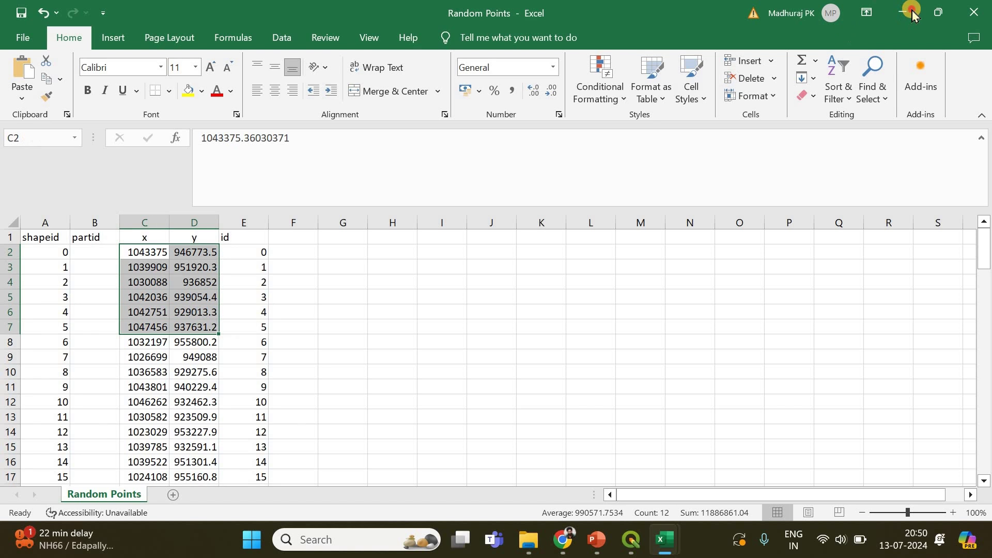
{"action": "left_click_drag", "start_coordinate": [145, 253], "coordinate": [204, 373]}
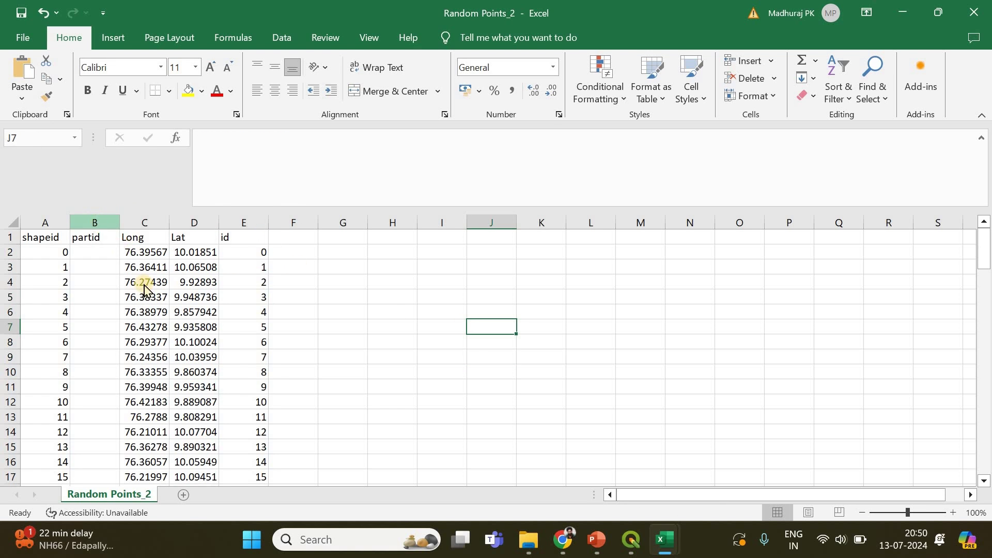
Delete the partid and id columns from the Random Points_2 sheet, and switch back to the QGIS project
{"action": "right_click", "coordinate": [94, 224]}
{"action": "left_click", "coordinate": [132, 375]}
{"action": "left_click", "coordinate": [194, 222]}
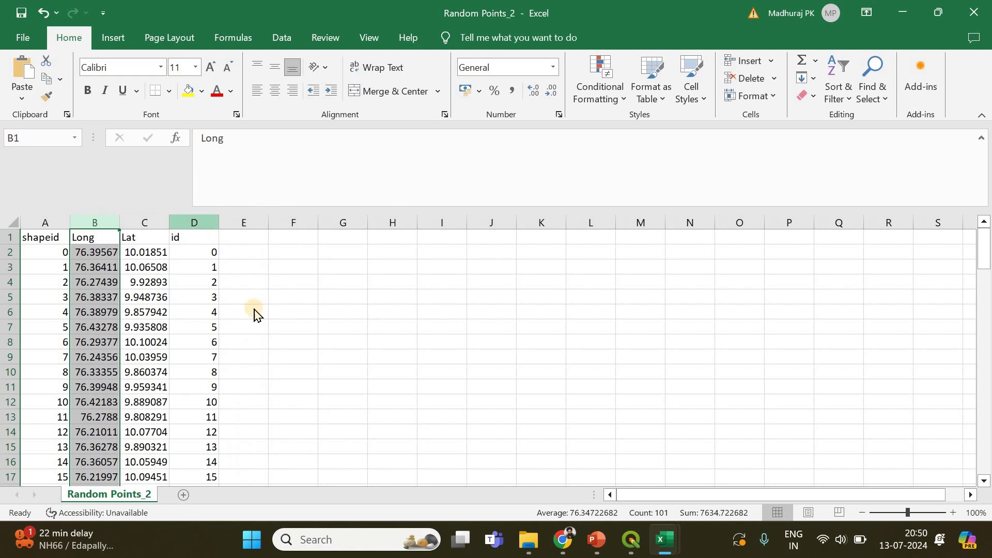
{"action": "right_click", "coordinate": [196, 223]}
{"action": "left_click", "coordinate": [275, 372]}
{"action": "left_click", "coordinate": [362, 326]}
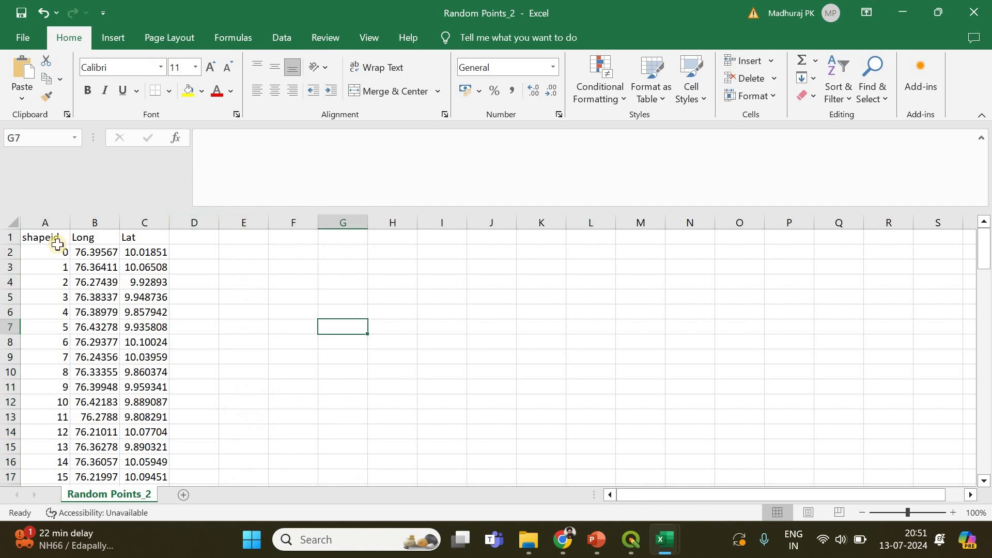
{"action": "left_click", "coordinate": [899, 7]}
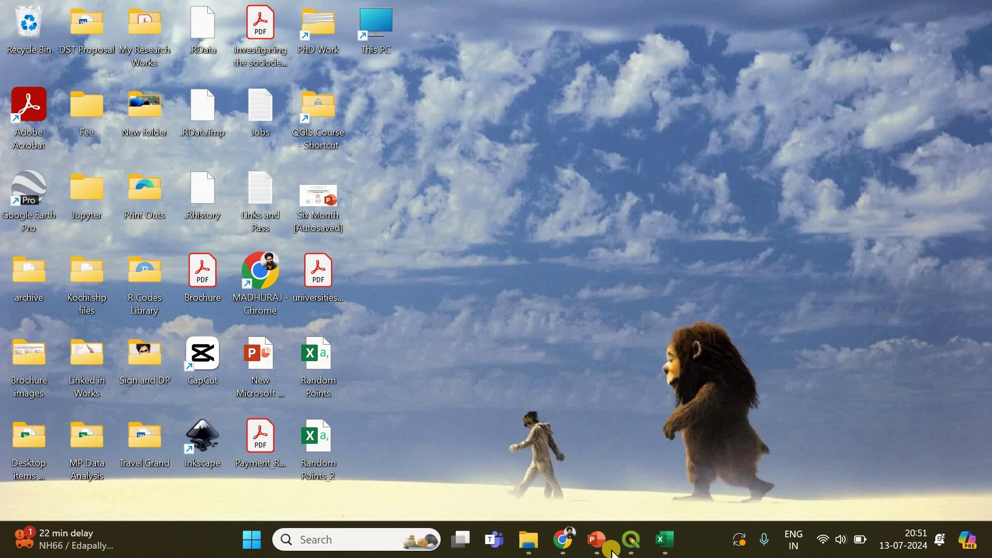
{"action": "left_click", "coordinate": [632, 541]}
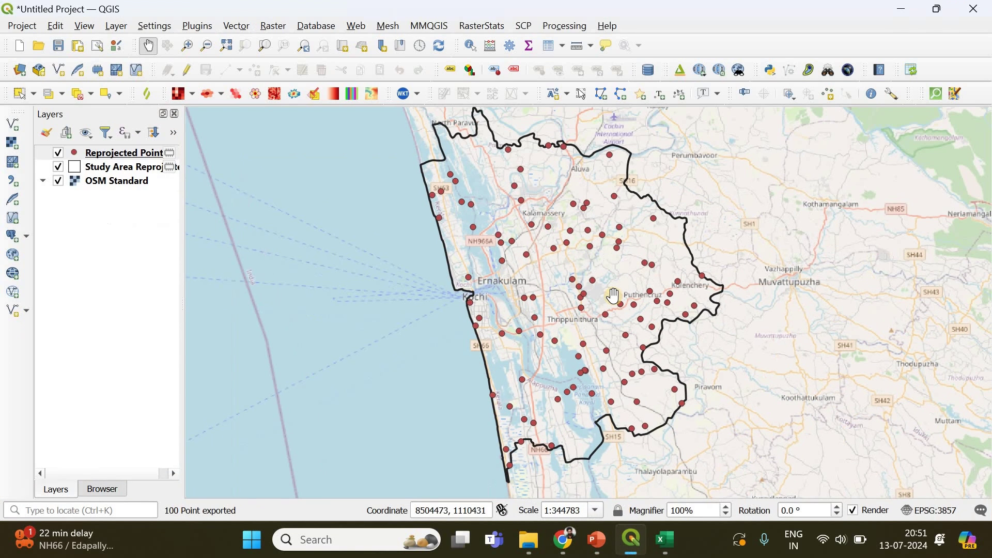